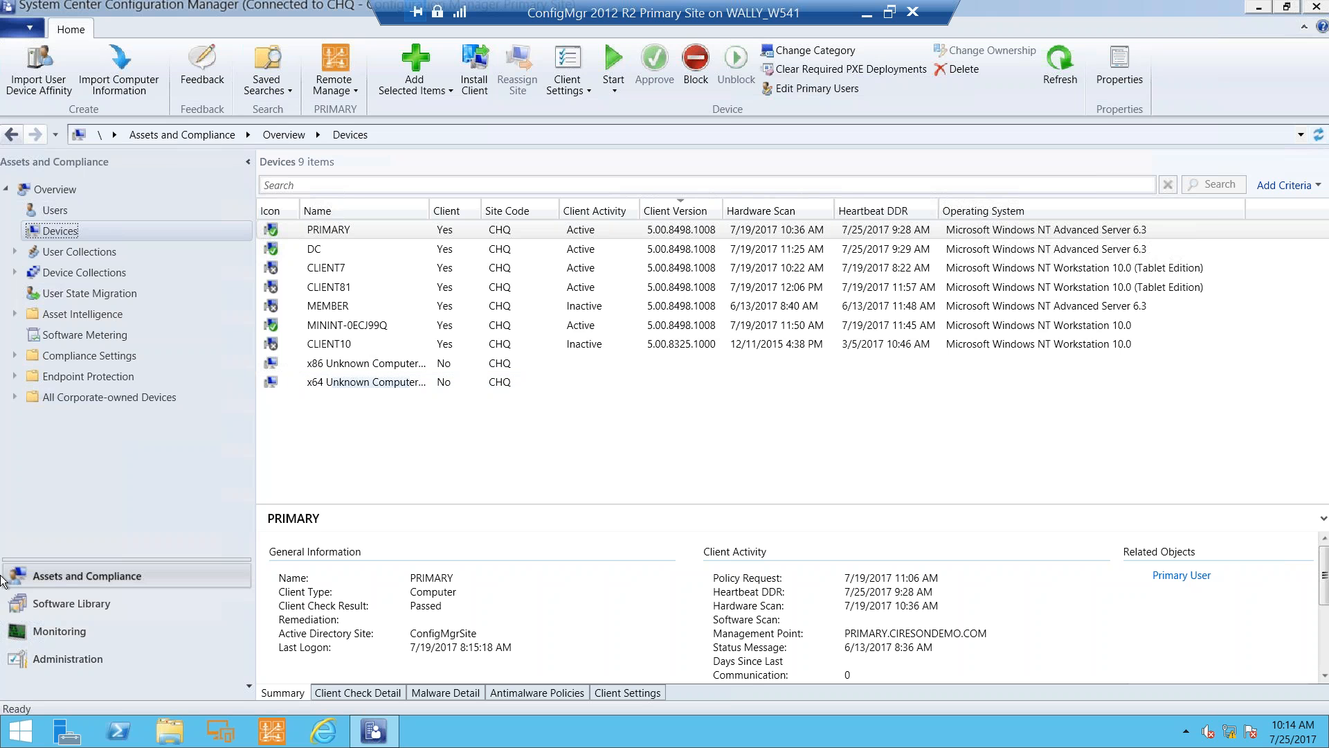
# Step: Examine the member boundaries of the Local Clients in CHQ boundary group in its properties, then close them unchanged
pyautogui.click(76, 662)
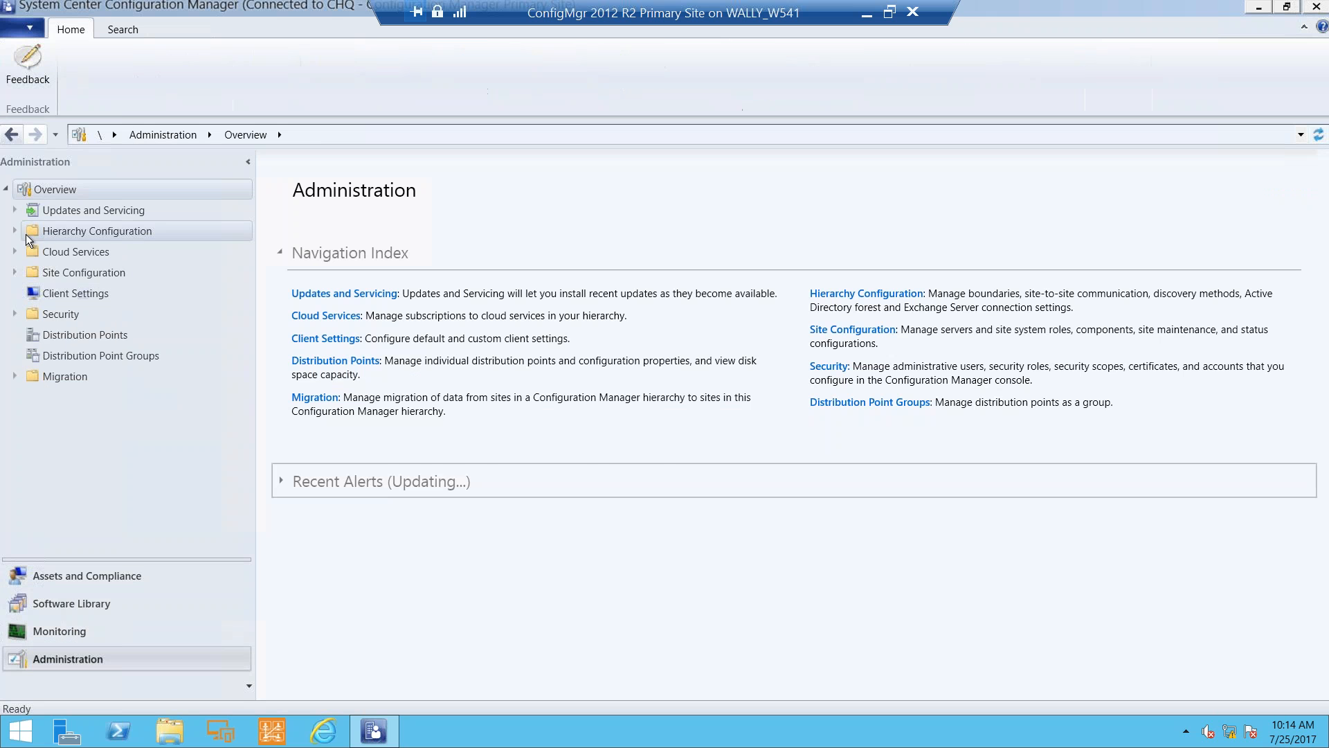
pyautogui.click(15, 230)
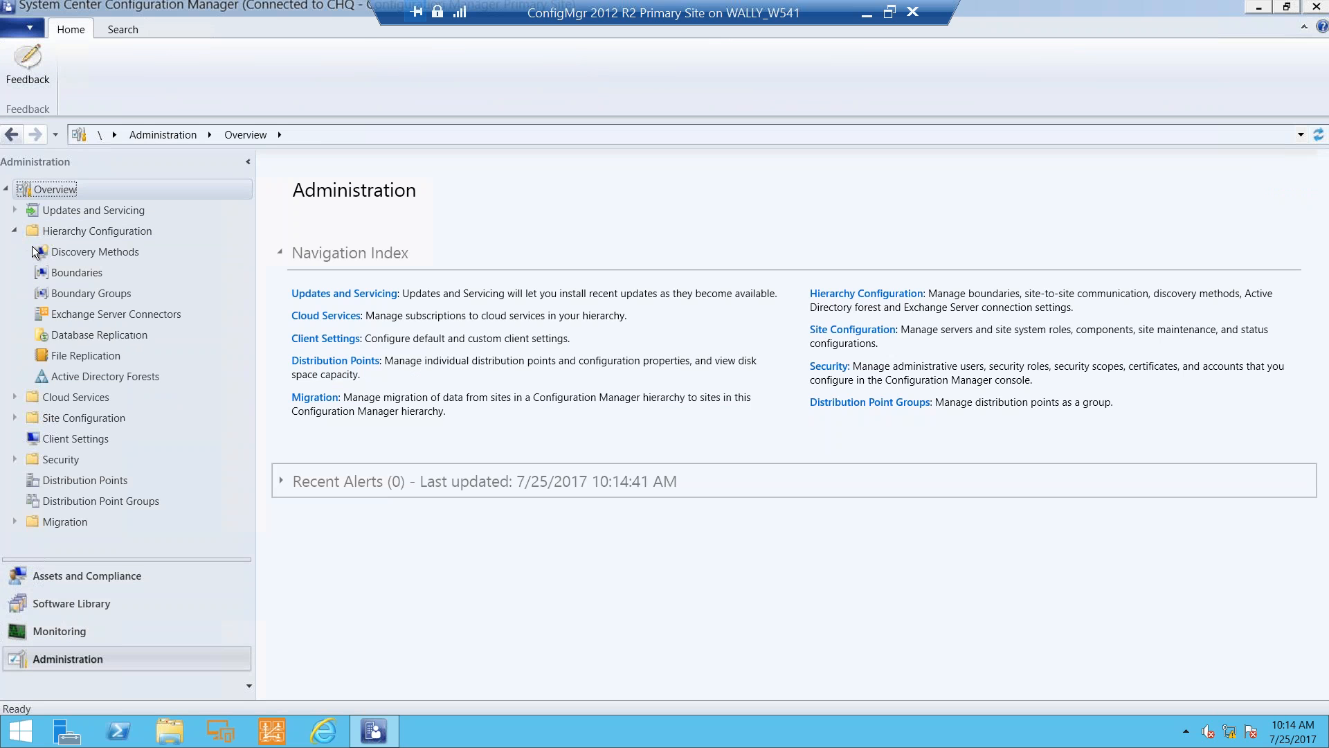
pyautogui.click(83, 295)
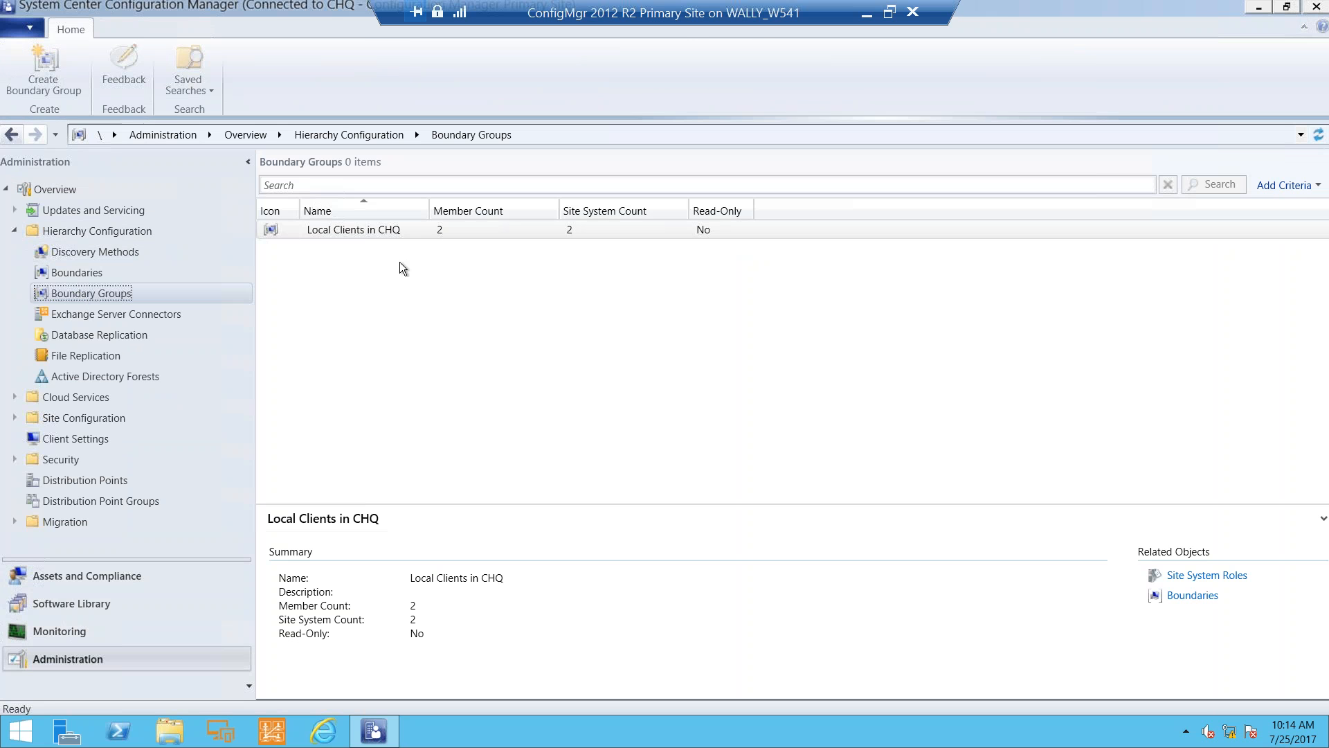
pyautogui.click(395, 251)
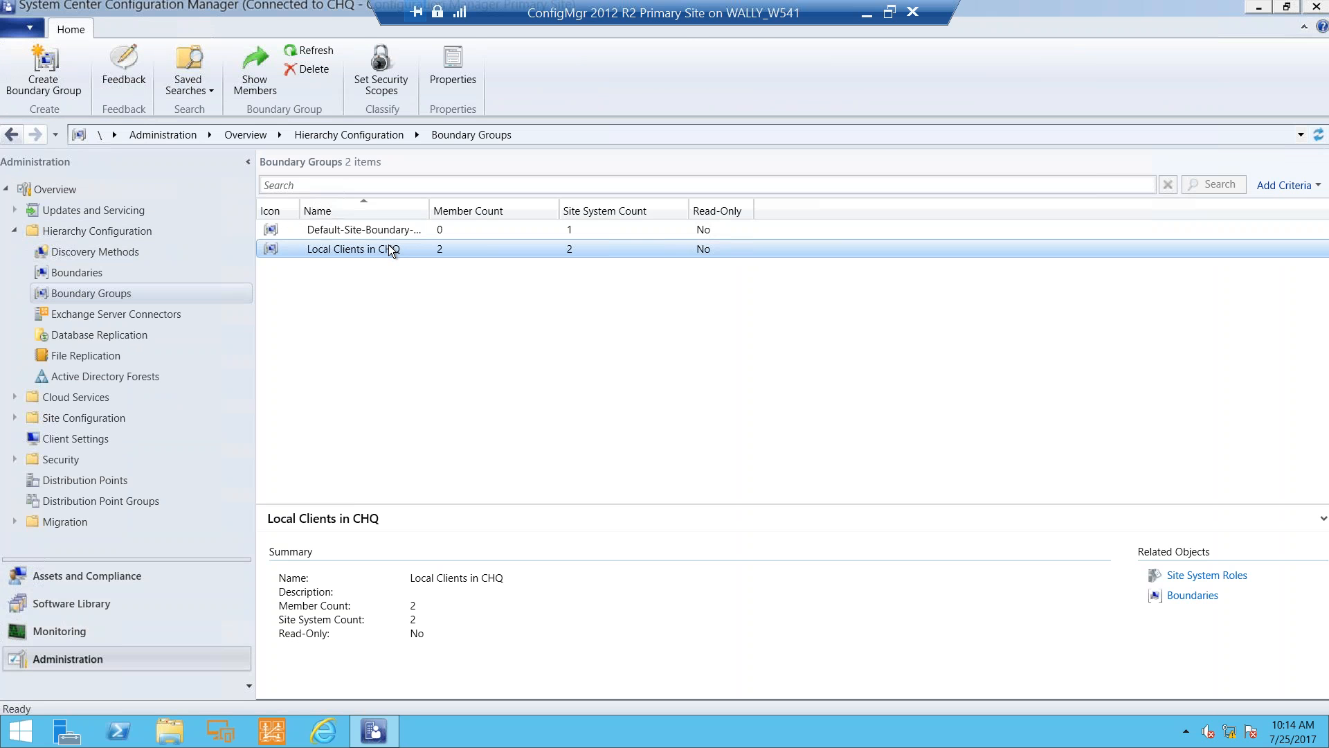
pyautogui.click(451, 79)
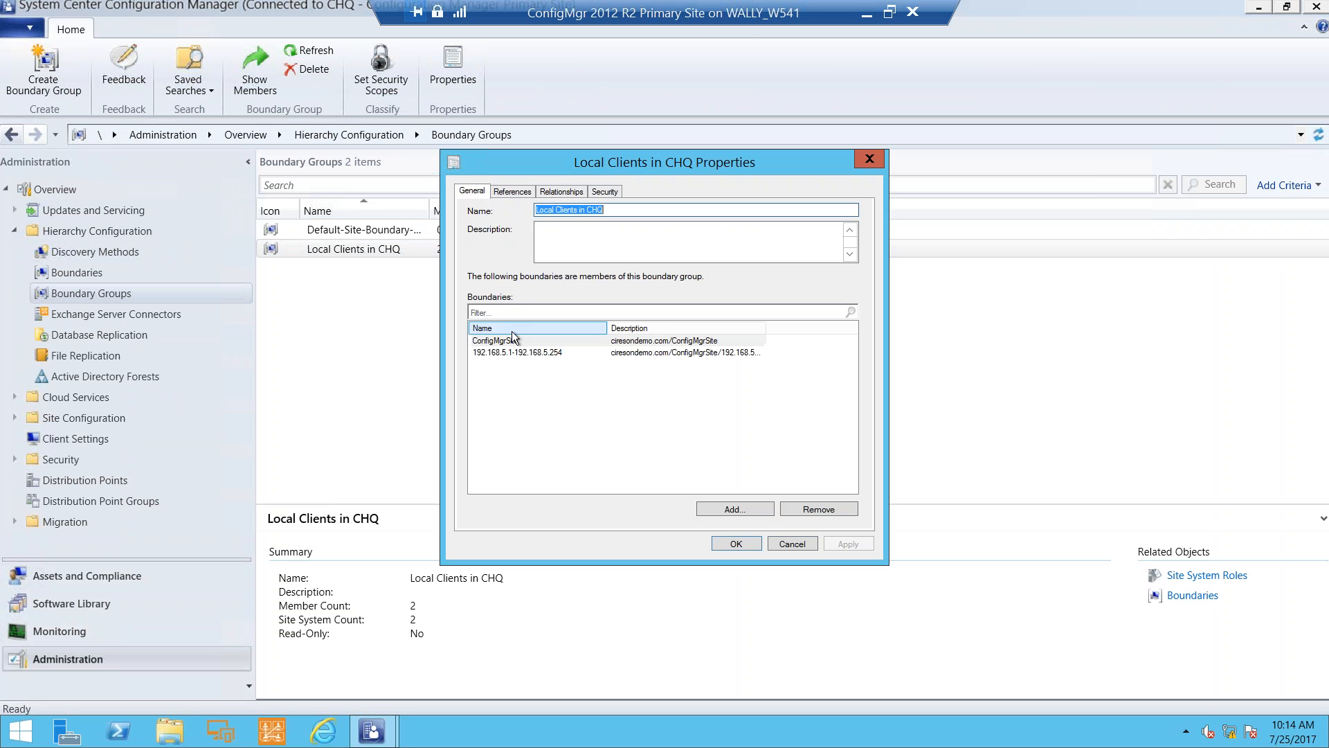
pyautogui.click(489, 341)
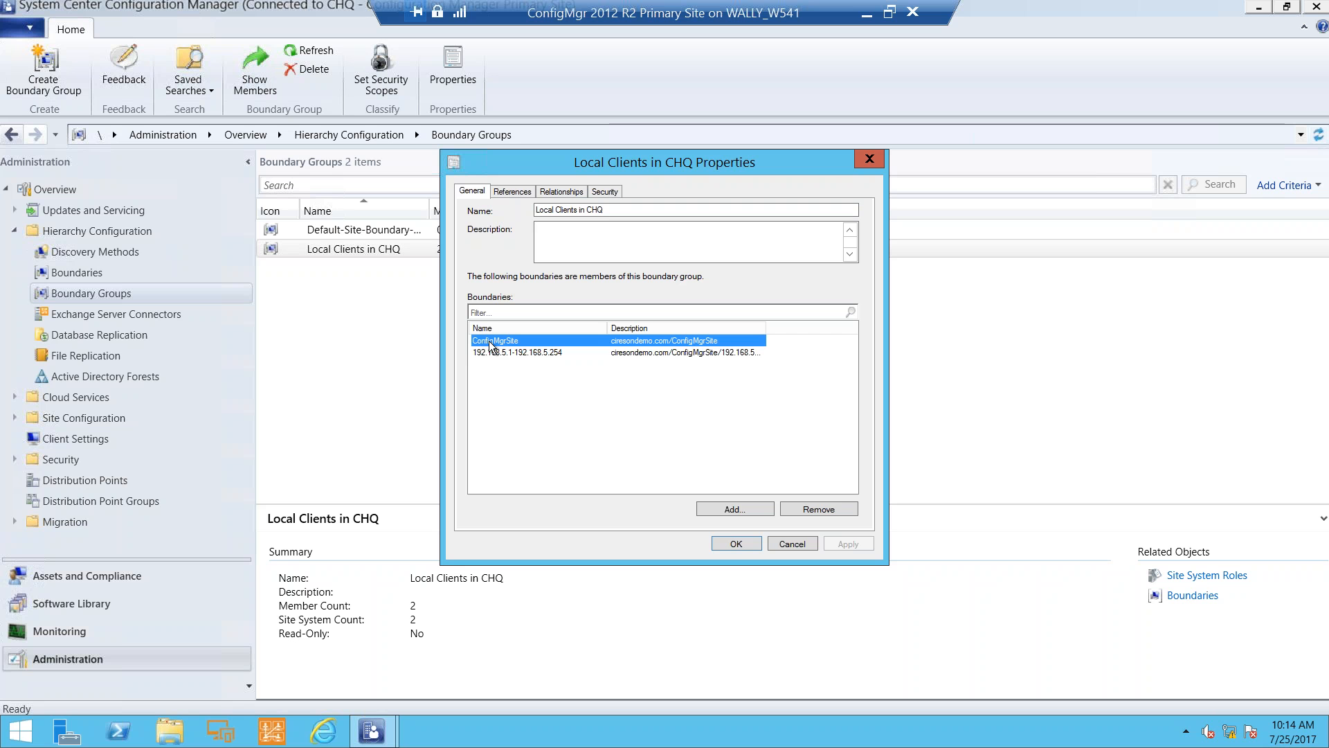
pyautogui.click(499, 354)
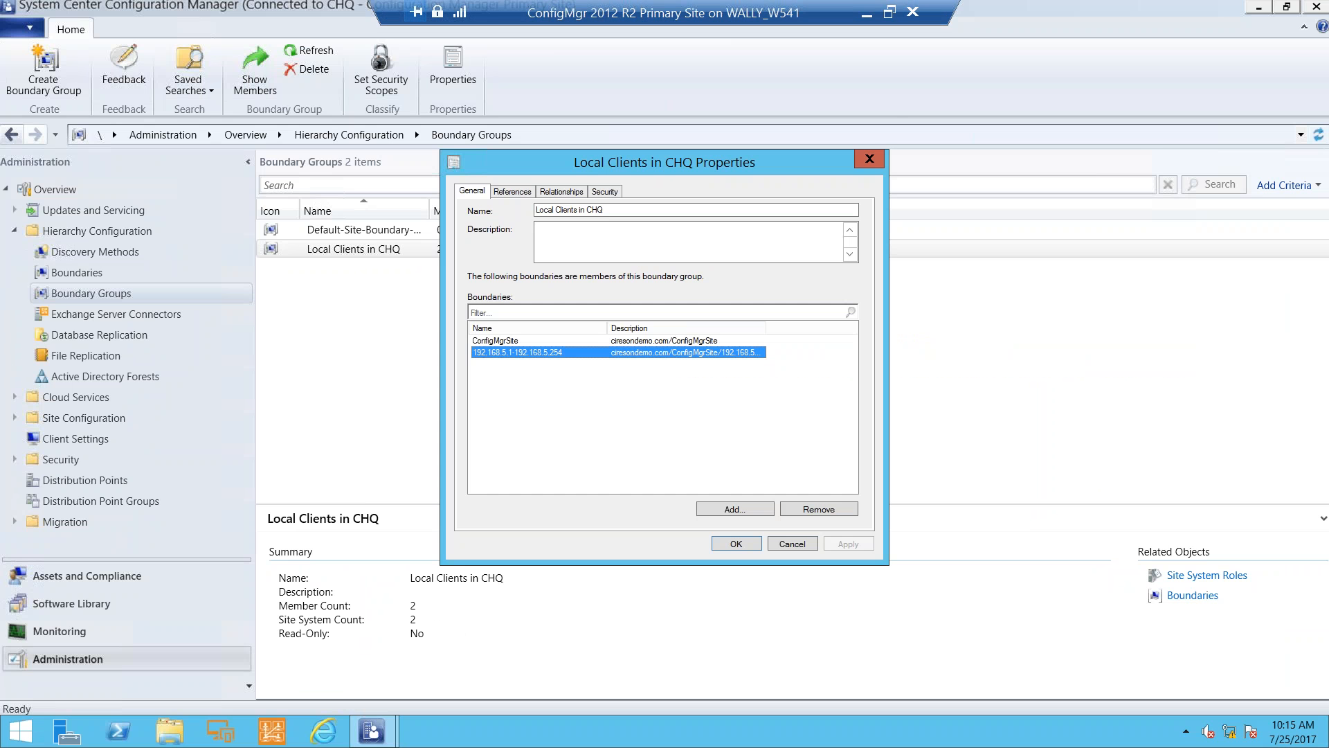
pyautogui.press('Escape')
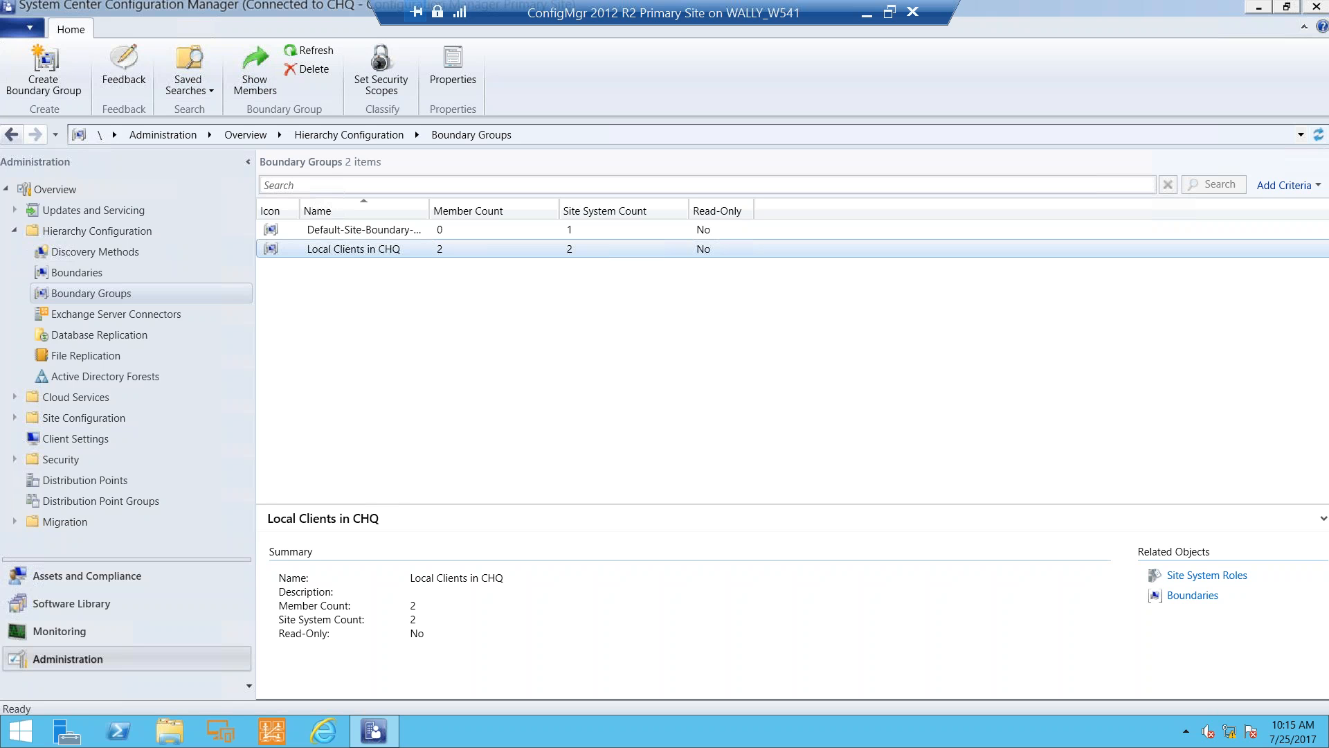
# Step: Examine the MININT-0ECJ99Q device in the devices list and compare its operating system entry with the other clients
pyautogui.click(139, 587)
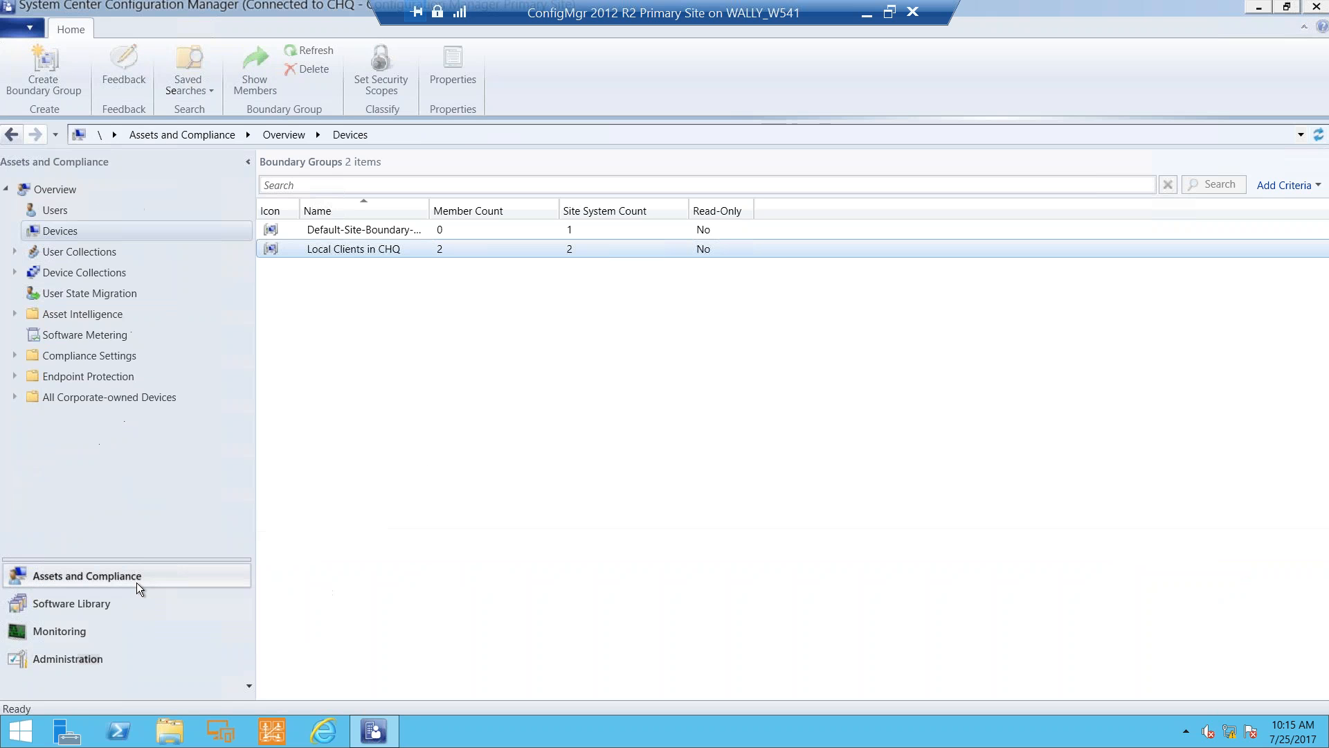
pyautogui.click(378, 325)
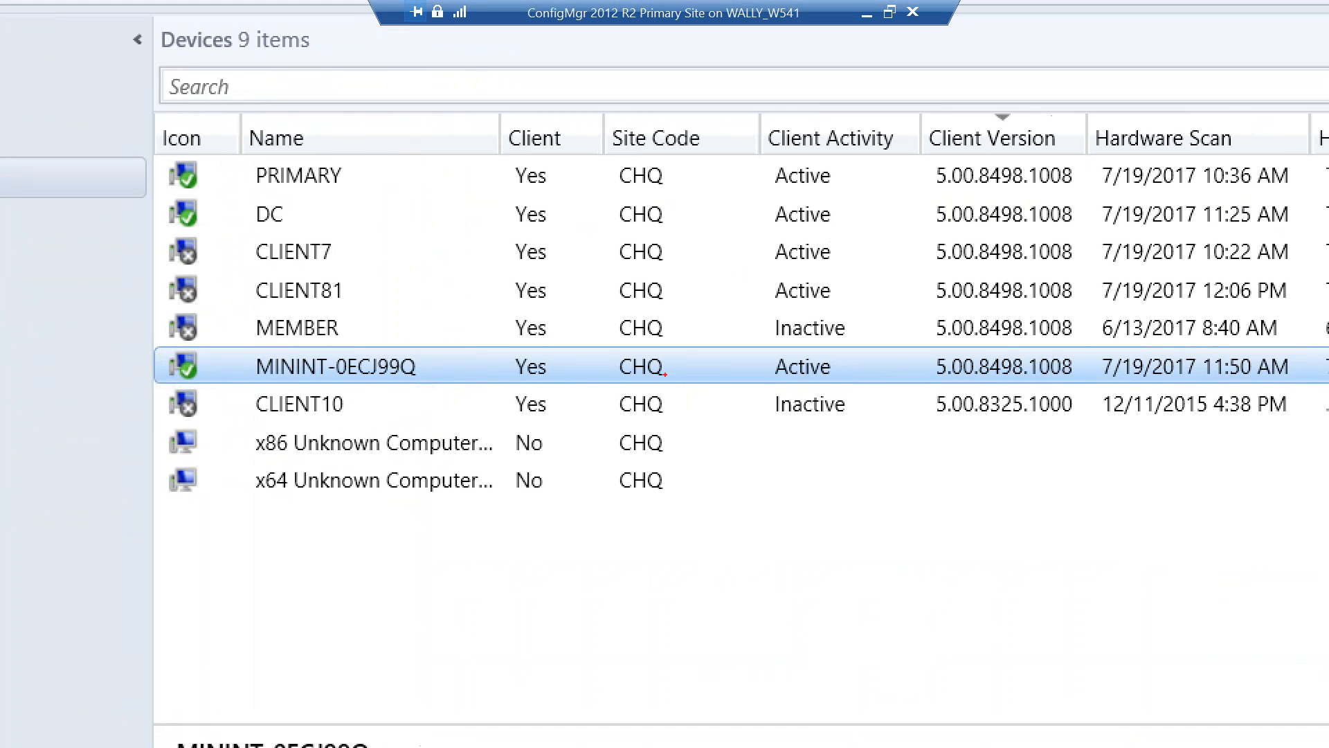
pyautogui.moveTo(226, 374); pyautogui.dragTo(66, 489)
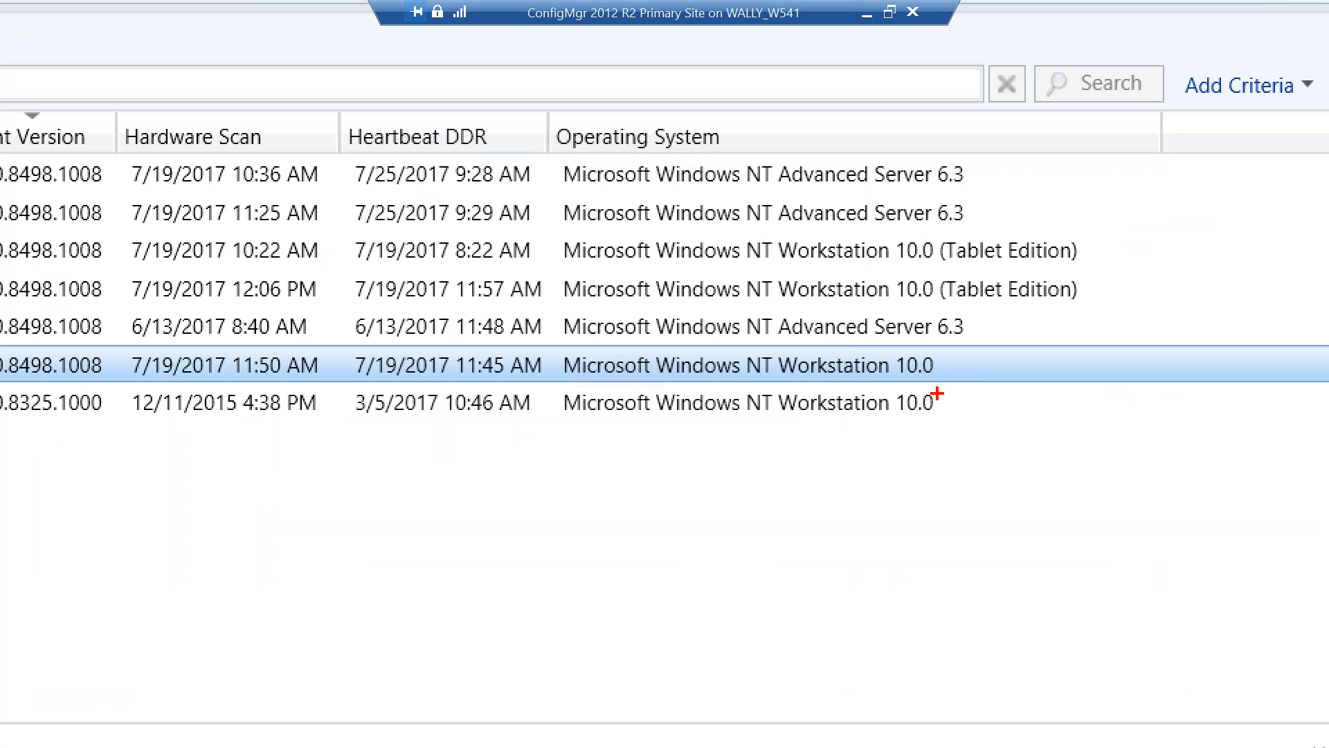
pyautogui.moveTo(939, 386); pyautogui.dragTo(1057, 432)
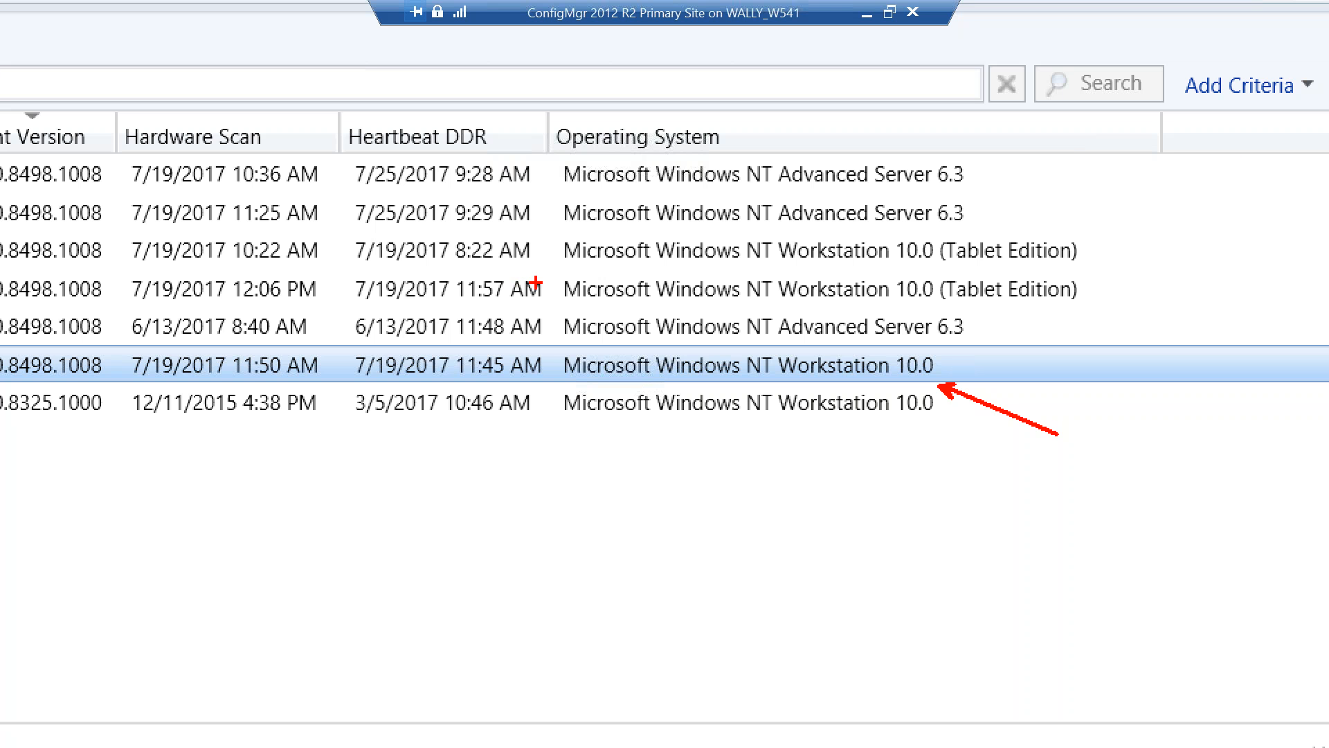
pyautogui.moveTo(1015, 238); pyautogui.dragTo(1111, 207)
pyautogui.moveTo(1094, 299); pyautogui.dragTo(1175, 298)
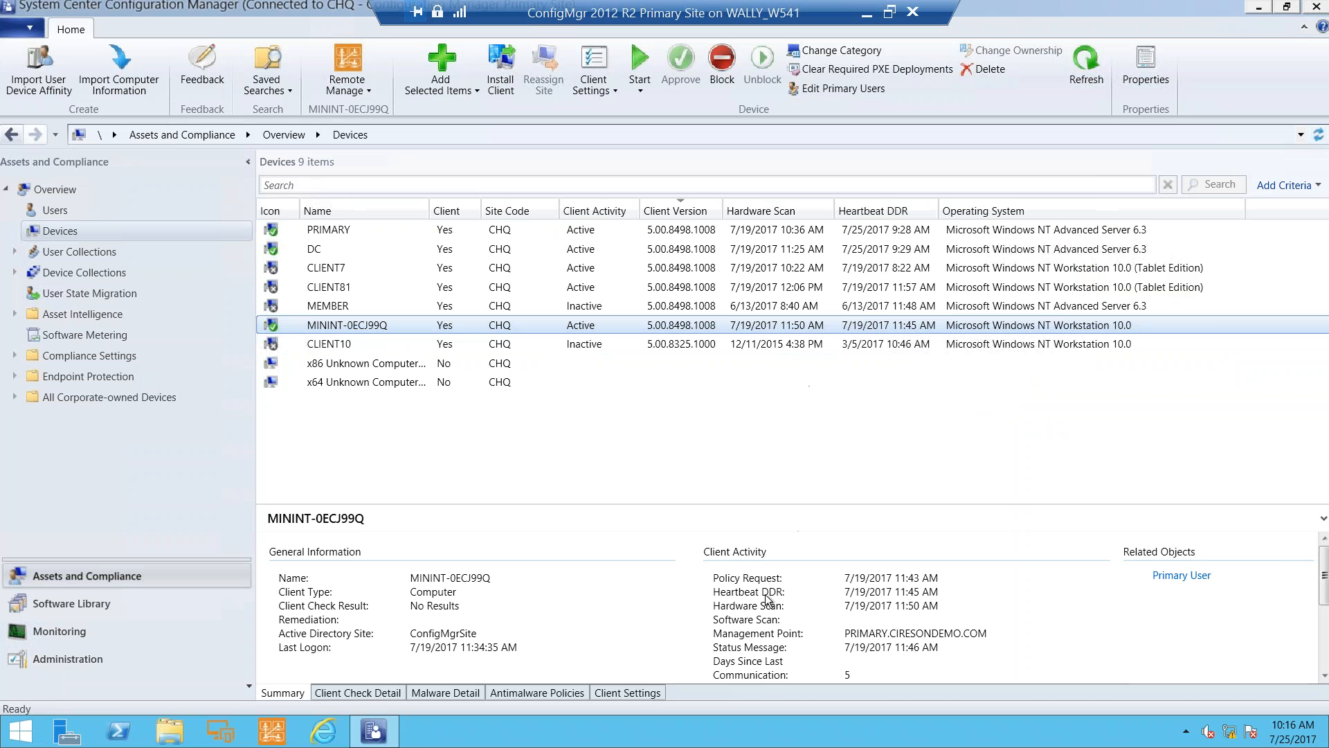
pyautogui.click(396, 727)
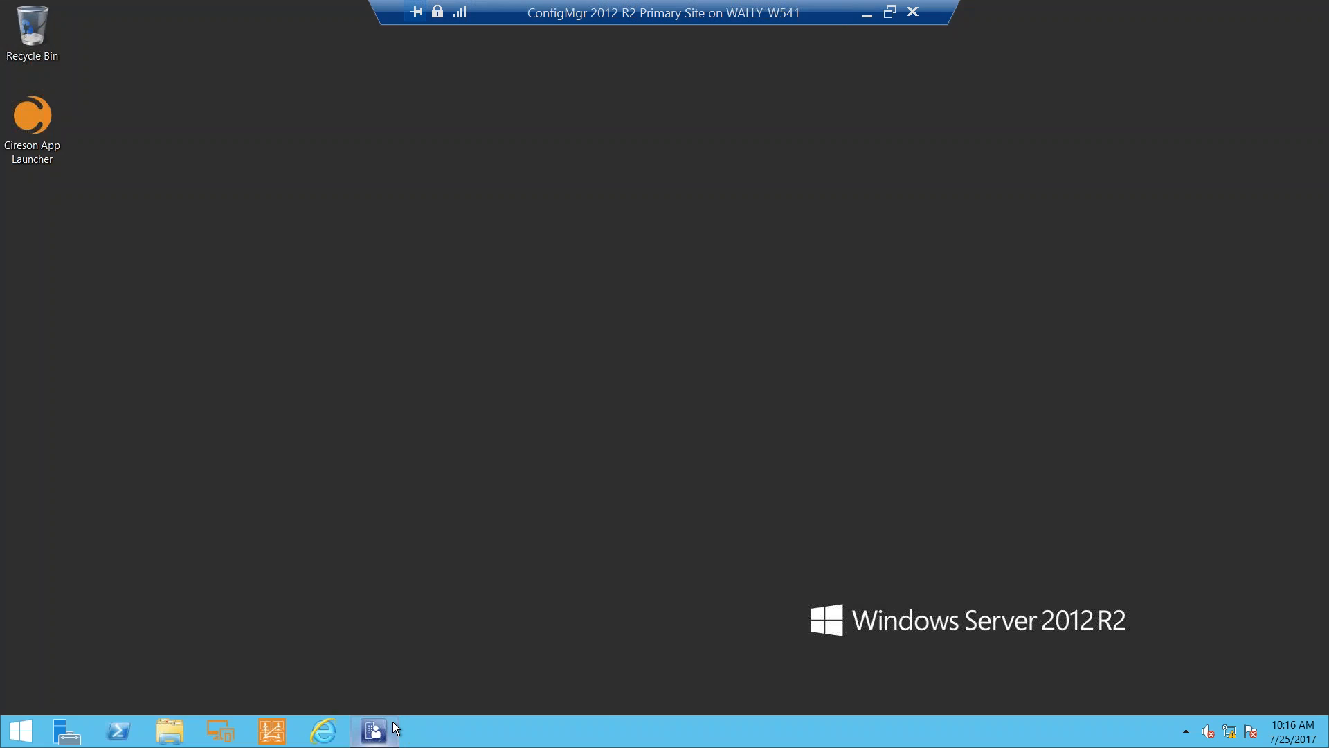
pyautogui.click(394, 728)
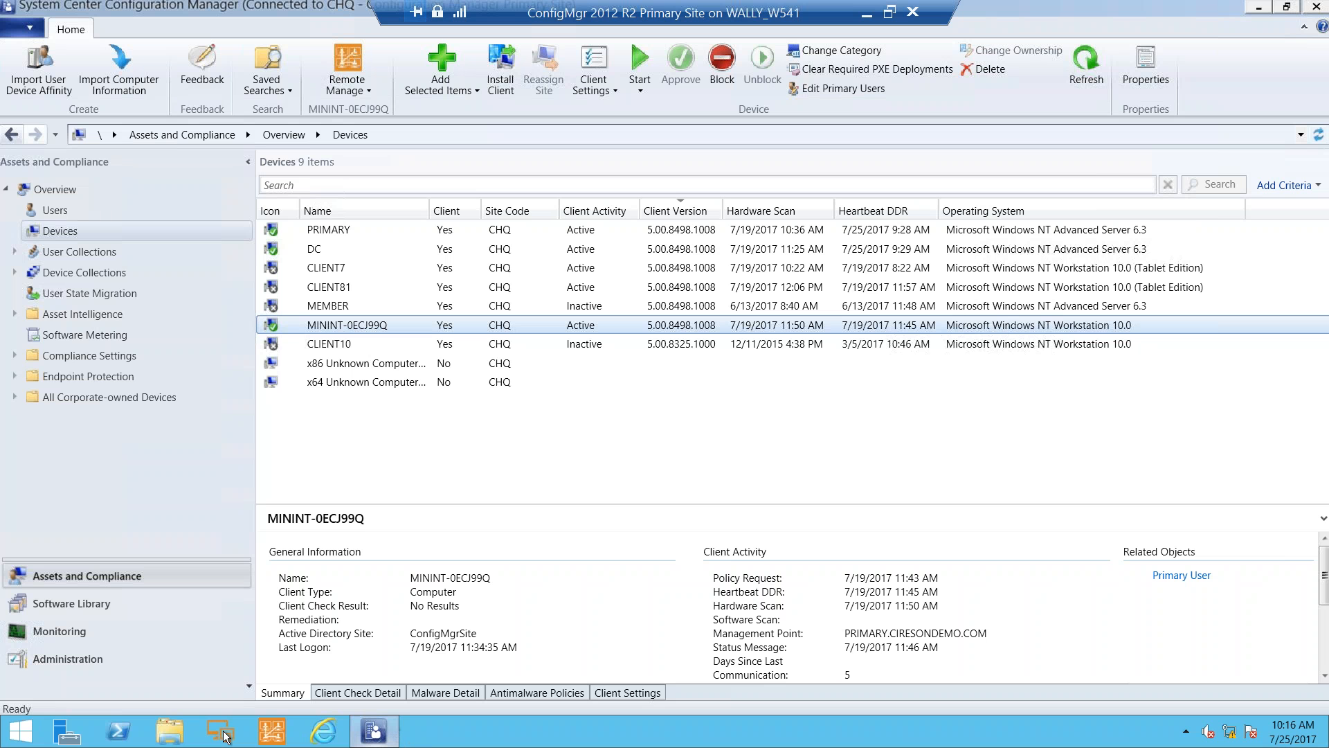
# Step: Run the Operating System report "Count operating systems and service packs" and maximize its window
pyautogui.click(89, 627)
pyautogui.click(15, 251)
pyautogui.click(22, 271)
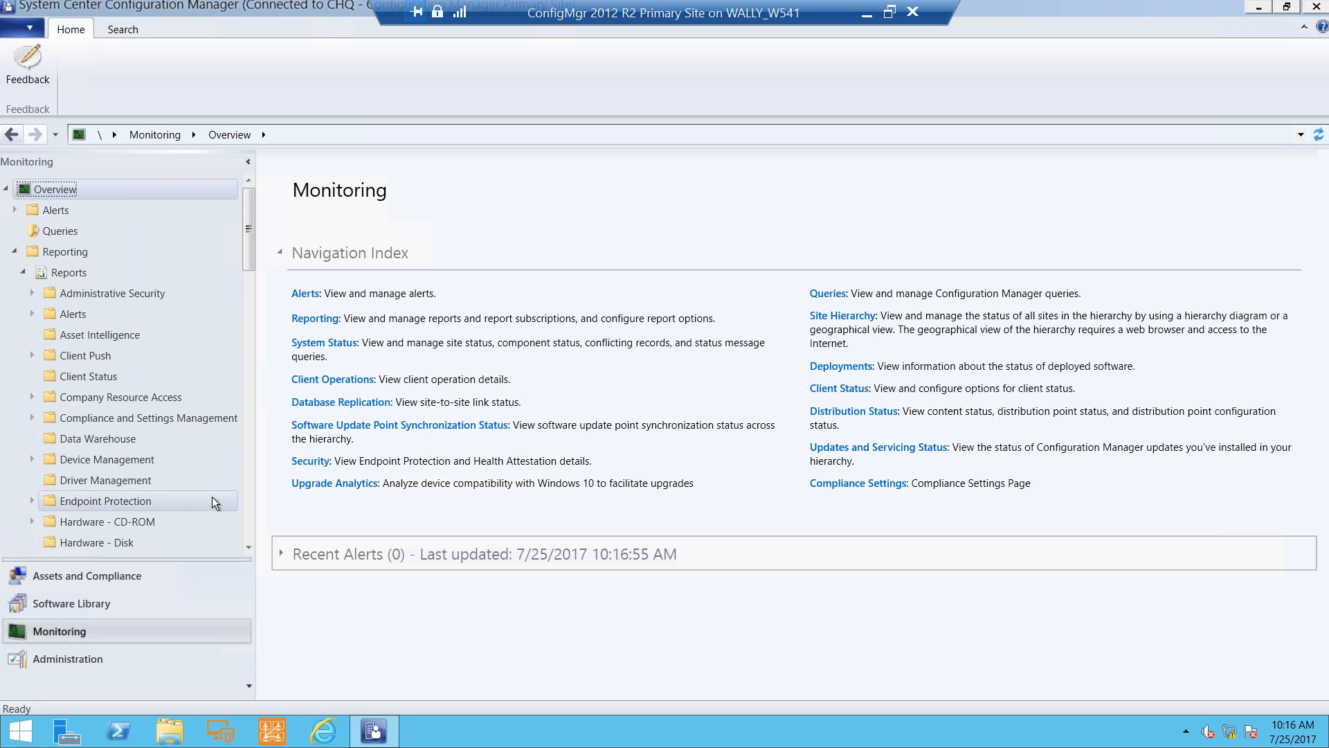
pyautogui.click(247, 471)
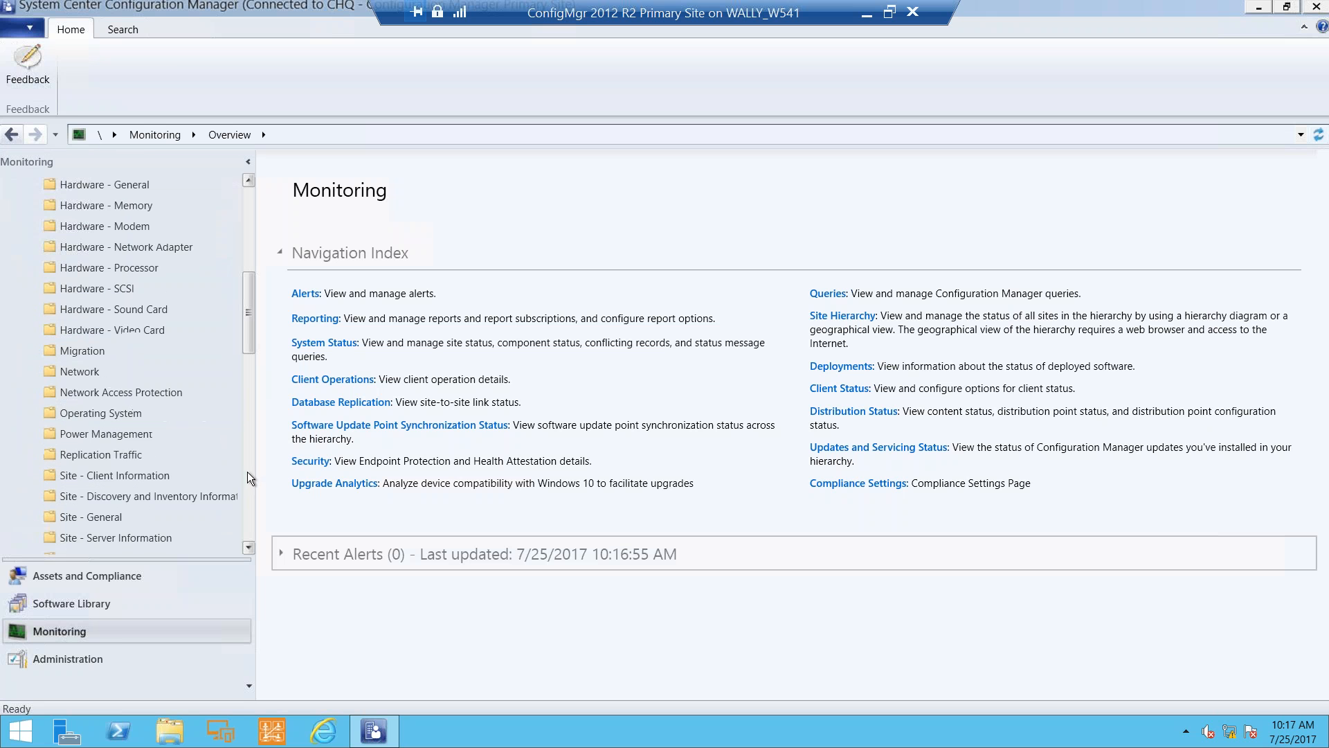
pyautogui.click(119, 413)
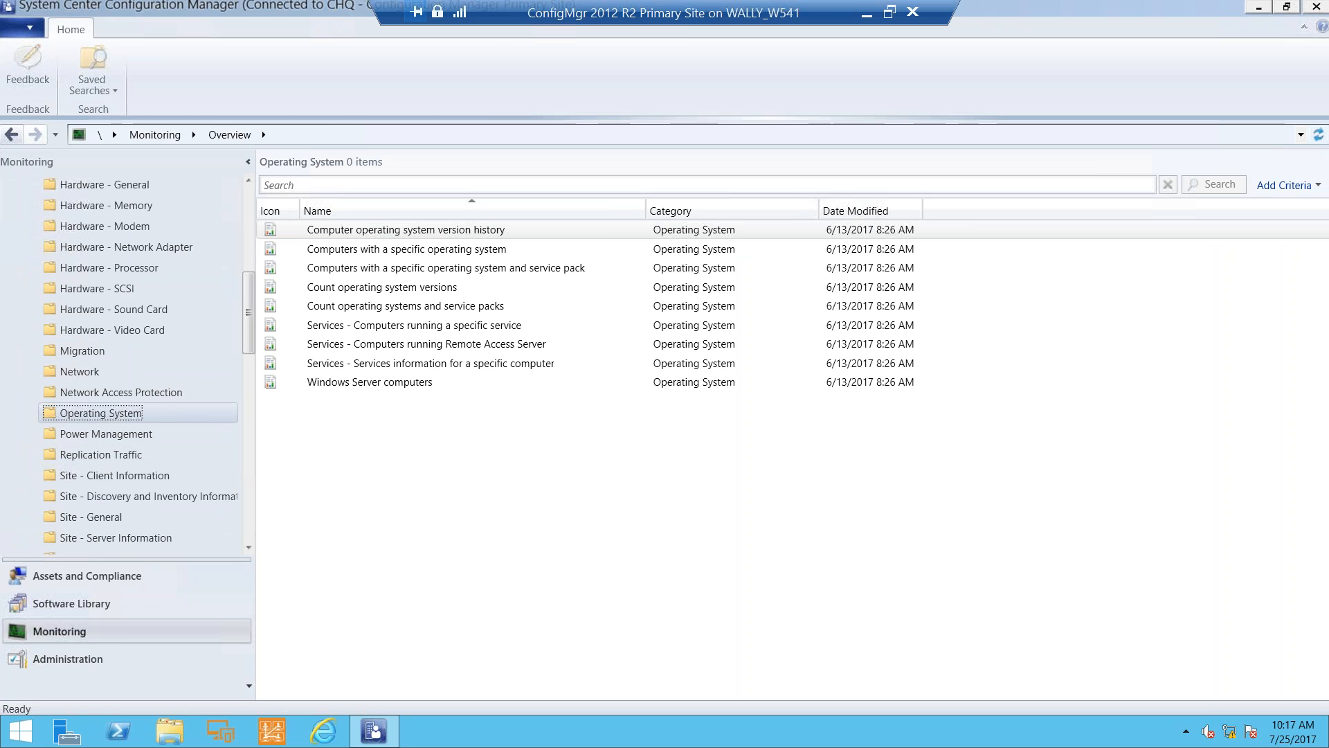
pyautogui.doubleClick(349, 308)
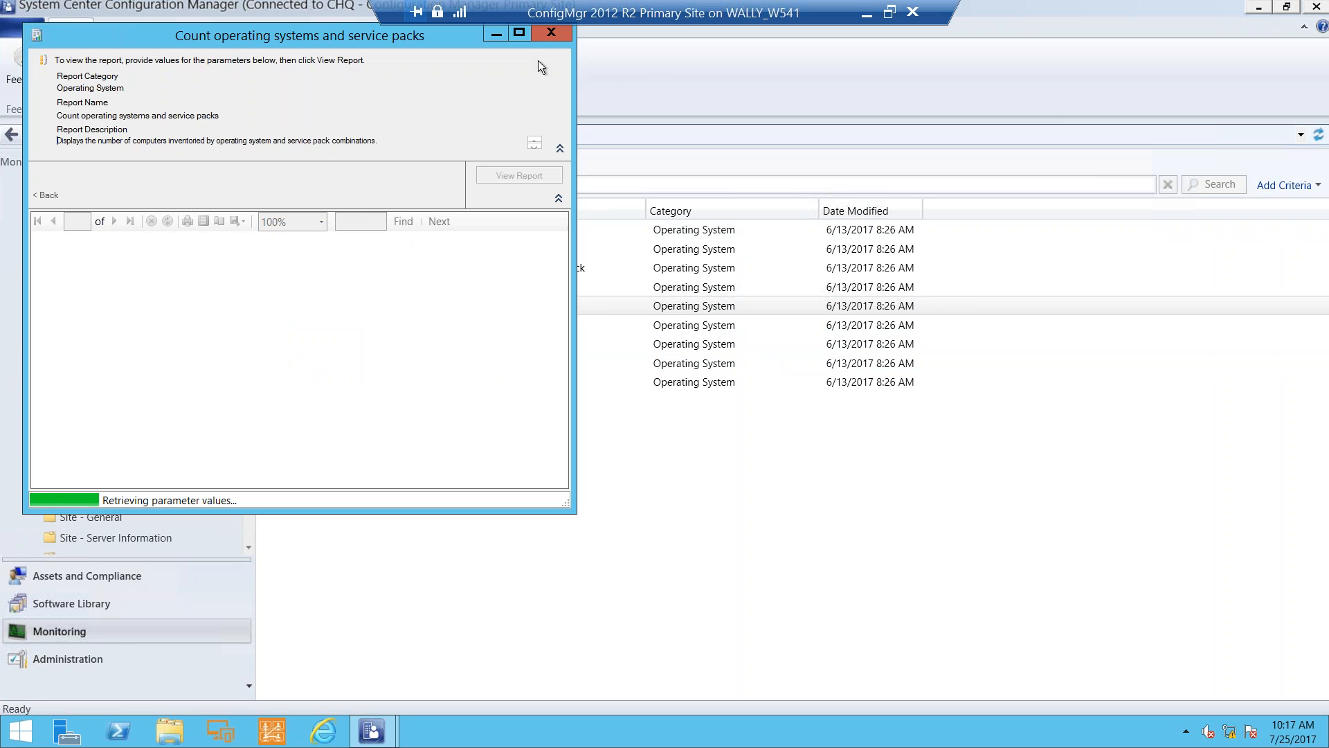
pyautogui.click(521, 32)
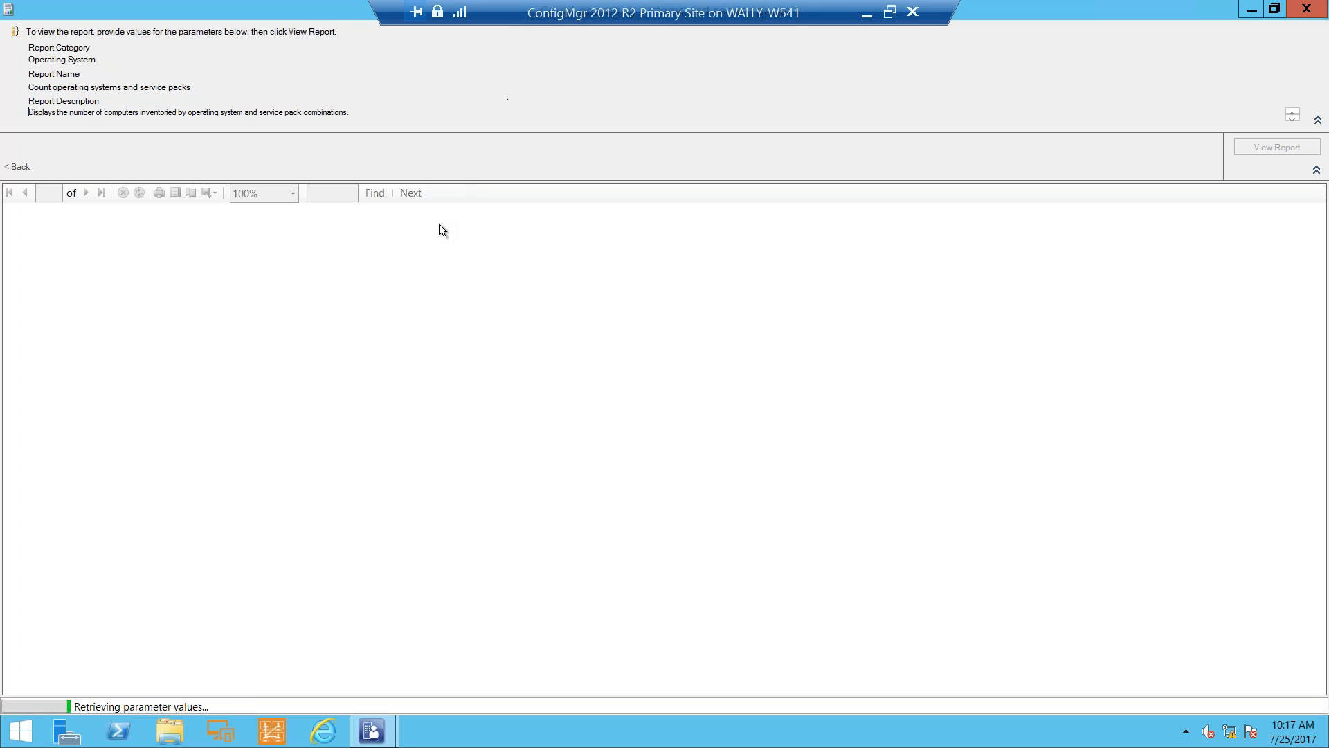
# Step: Leave the report running and compare the operating system entries of the workstations in the devices list
pyautogui.hotkey('alt', 'Tab')
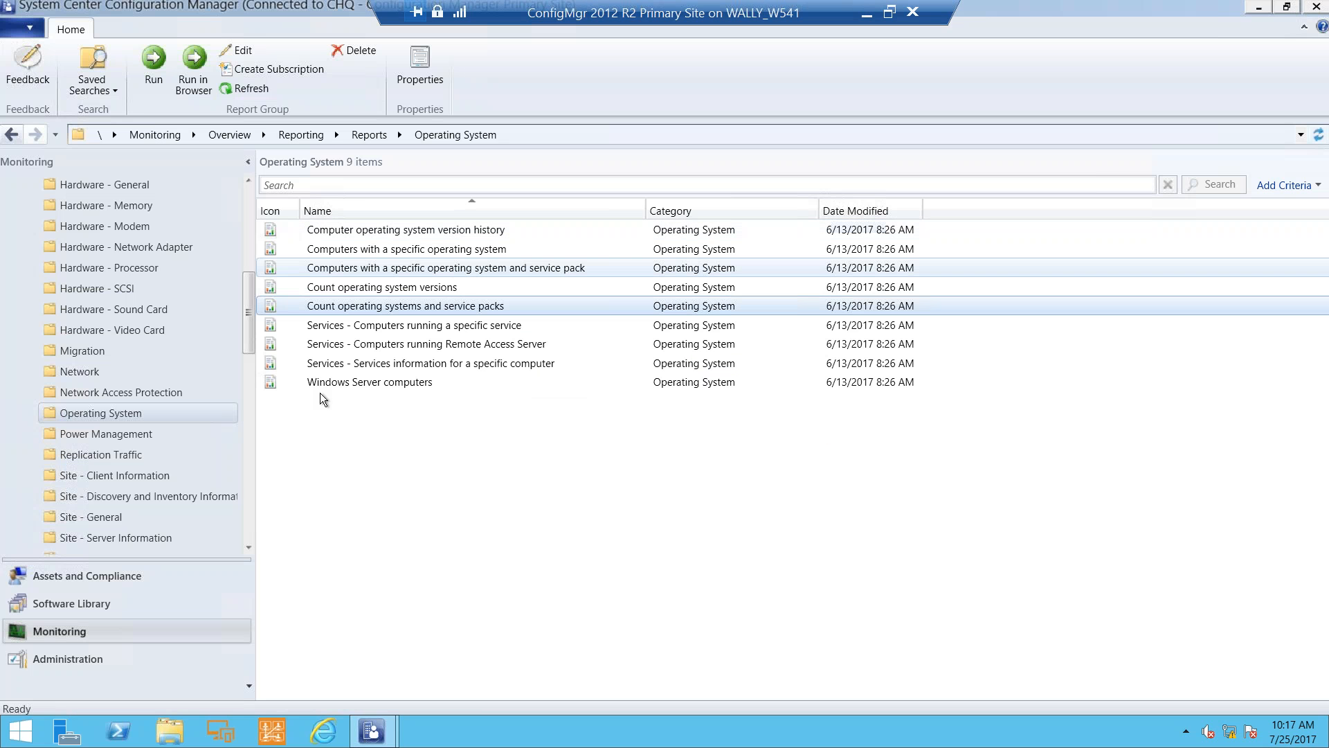
pyautogui.click(140, 580)
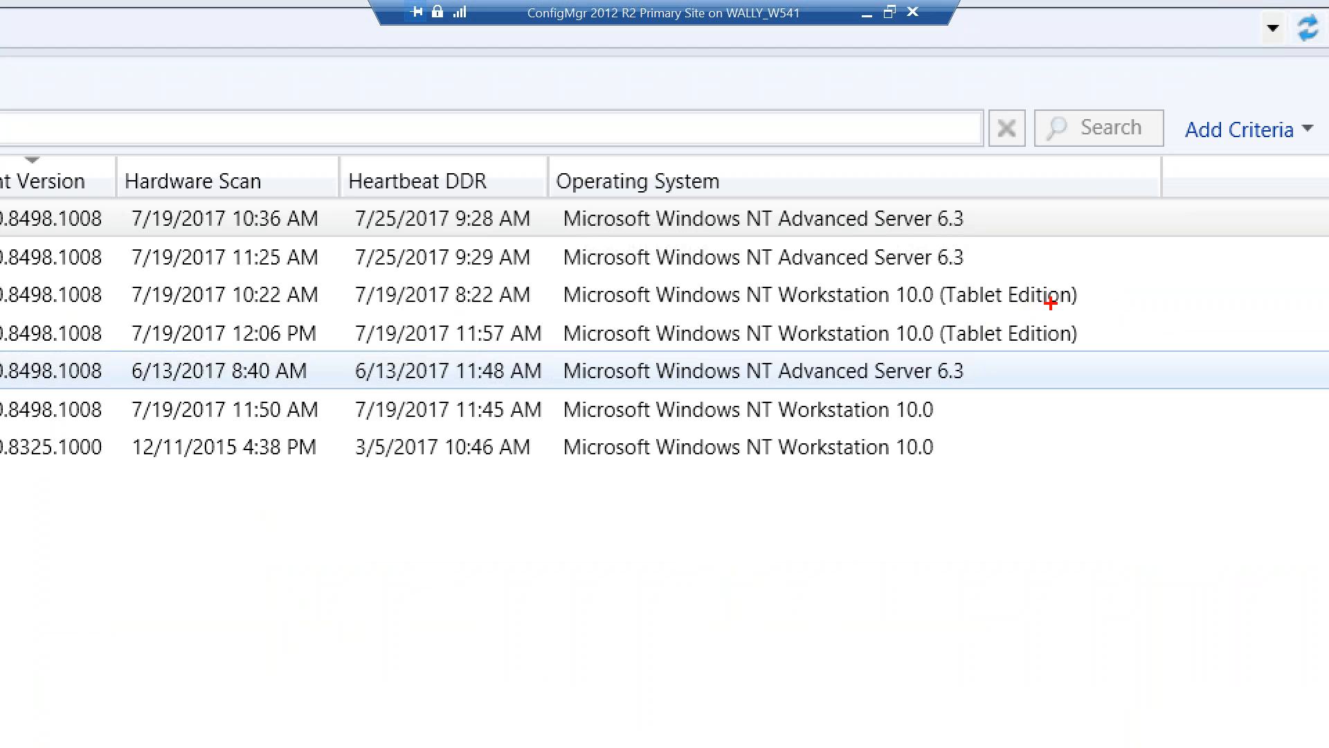
pyautogui.moveTo(1083, 290); pyautogui.dragTo(1156, 279)
pyautogui.moveTo(944, 429); pyautogui.dragTo(1071, 457)
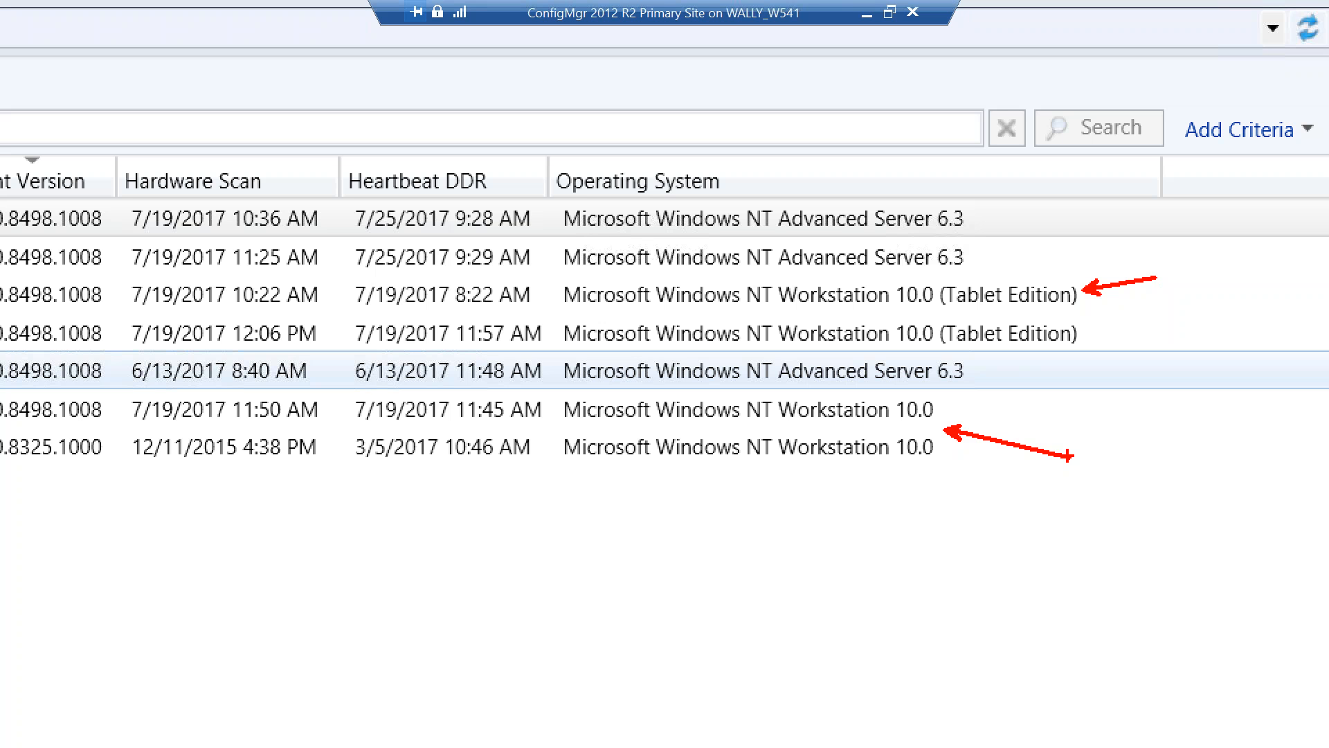
pyautogui.moveTo(1069, 455); pyautogui.dragTo(1072, 458)
pyautogui.moveTo(935, 317); pyautogui.dragTo(1088, 355)
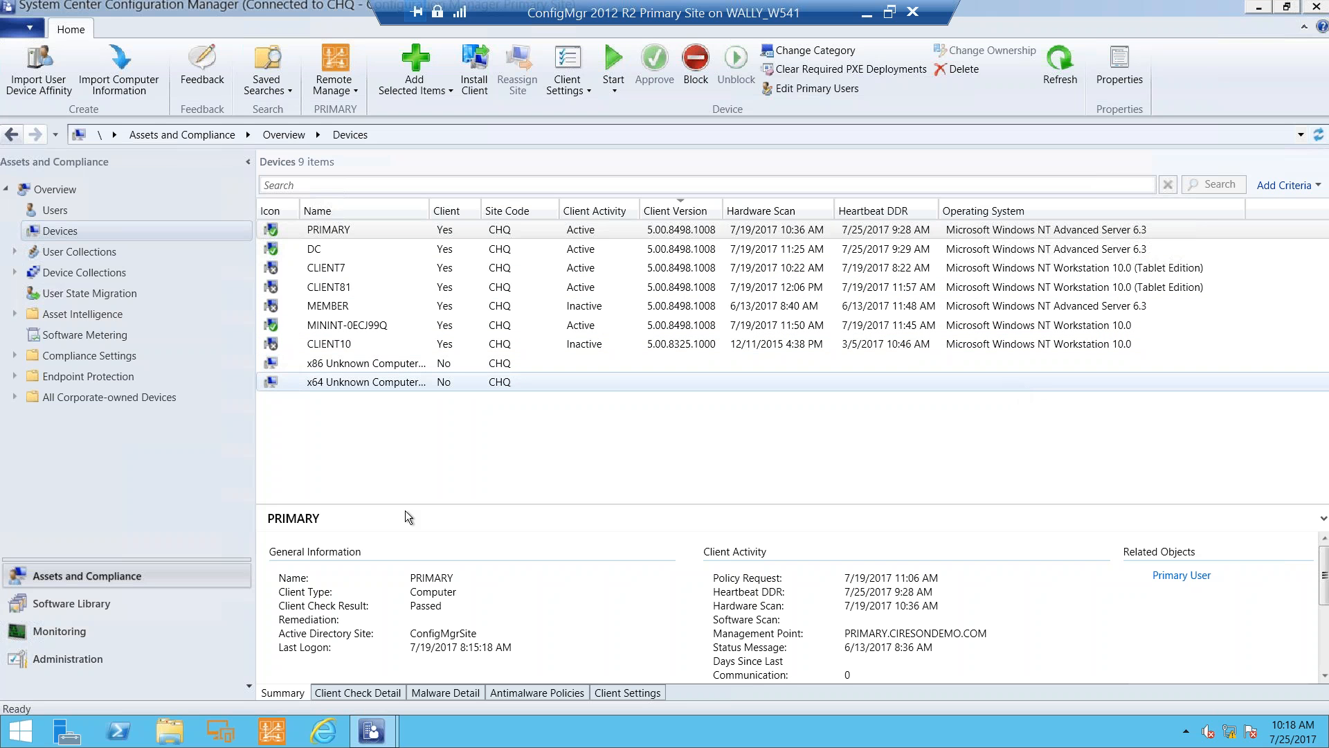
# Step: Return to the operating system count report, drill into the Microsoft Windows 10 Enterprise computers, and close the report
pyautogui.moveTo(385, 727)
pyautogui.click(432, 667)
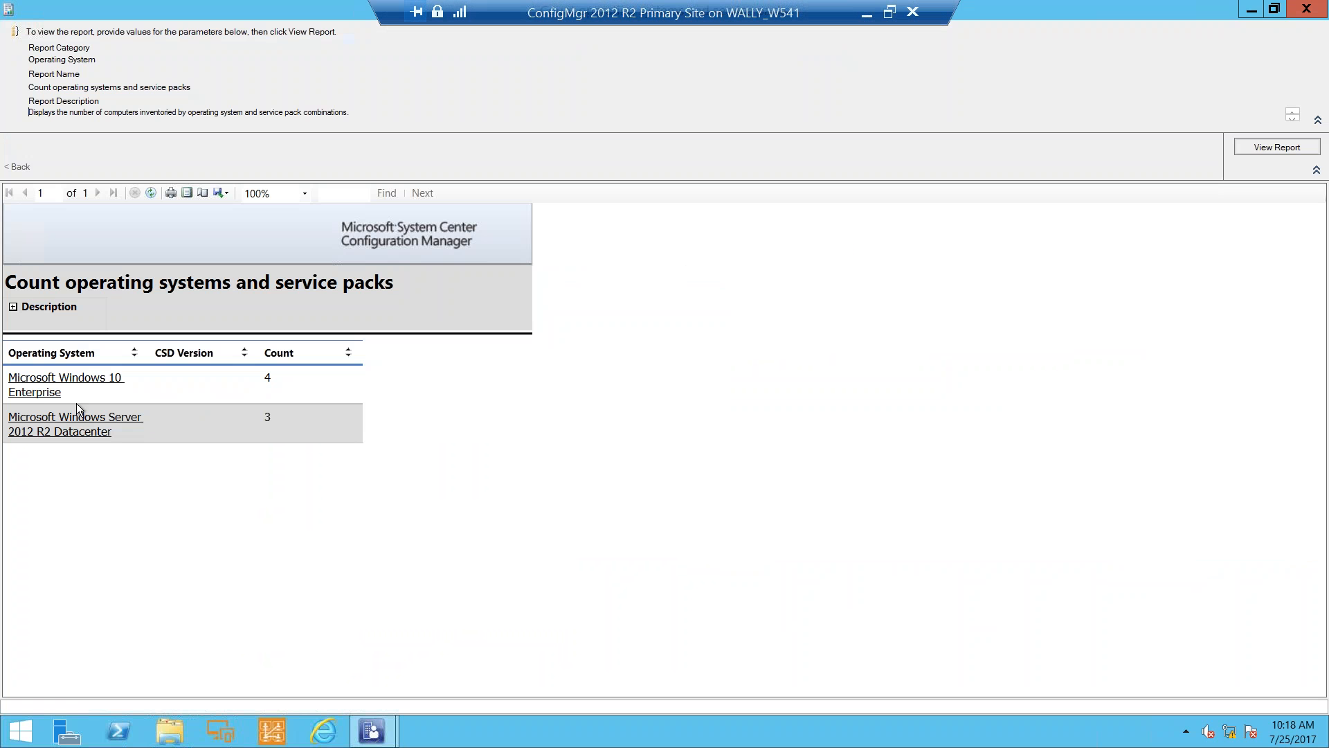
pyautogui.click(66, 377)
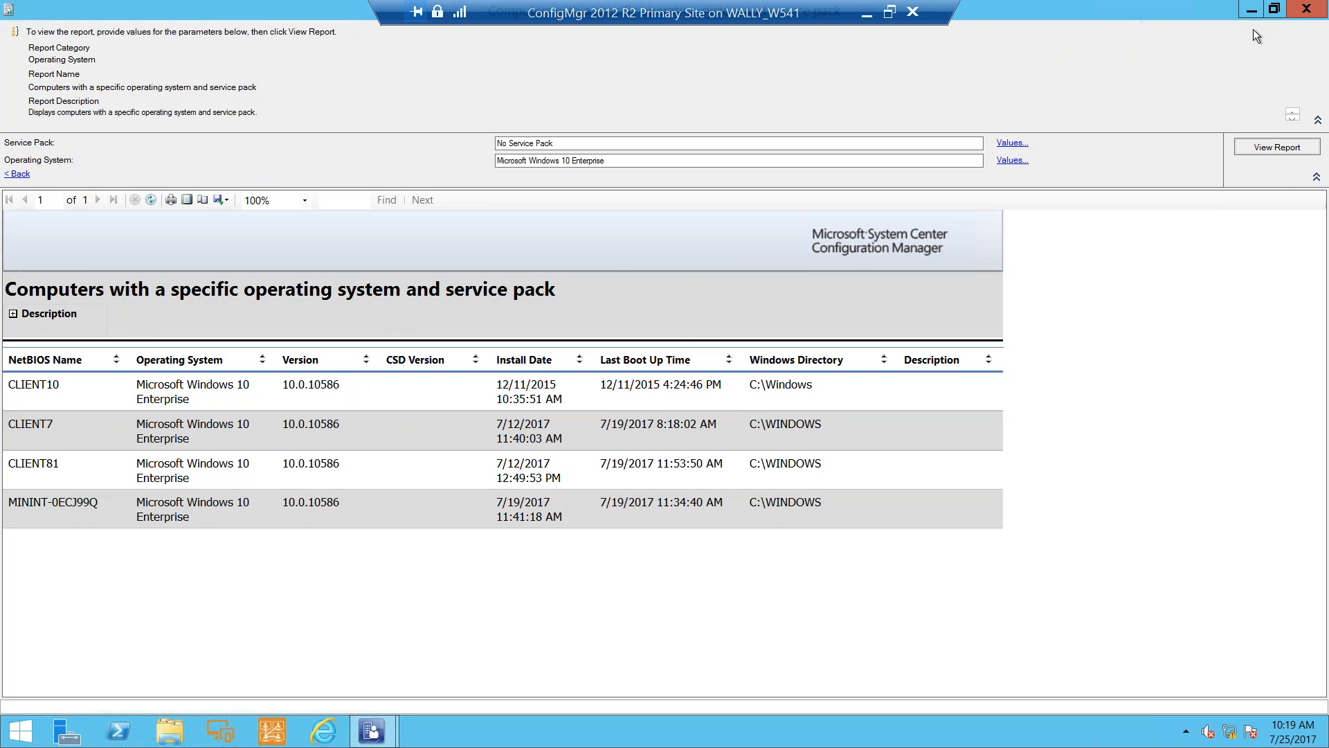
pyautogui.click(1306, 8)
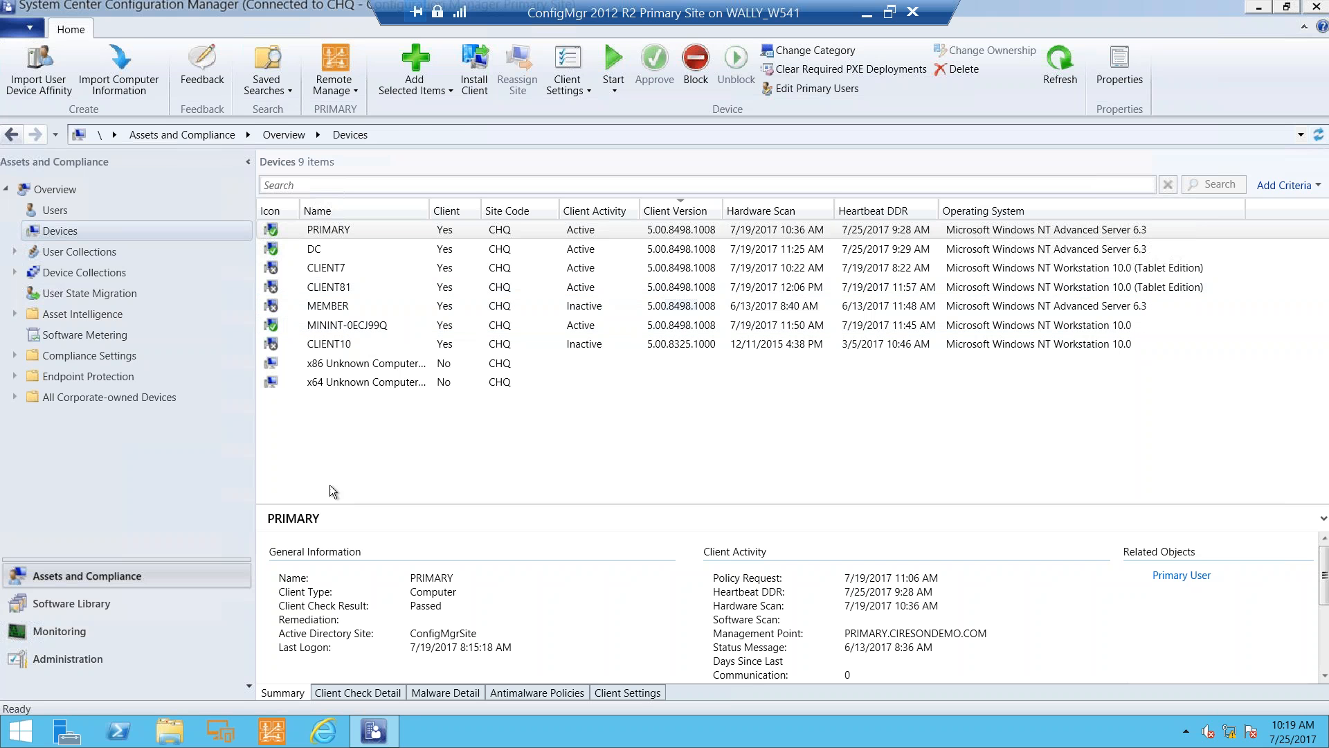
# Step: Check the deployment status of Install Windows 10 to All Unknown Computers and of the Upgrade to Windows 10 task sequence
pyautogui.click(97, 625)
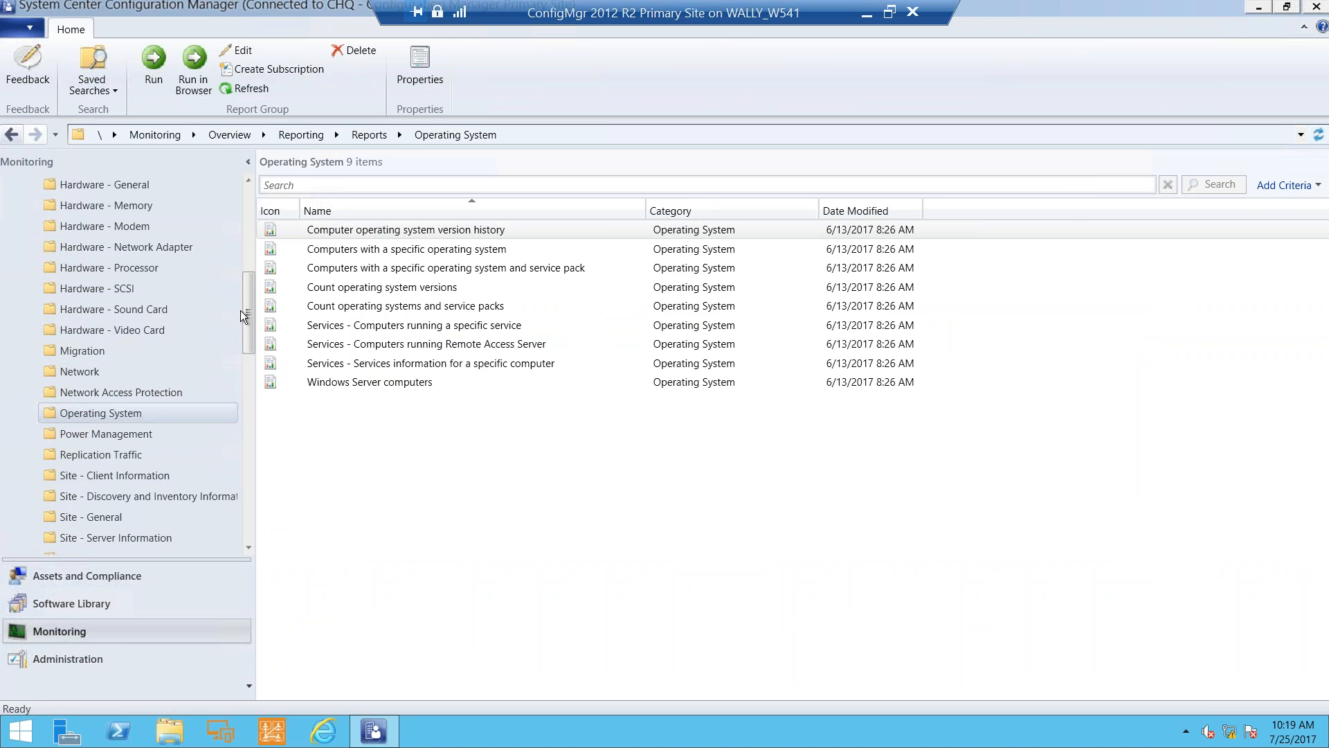
pyautogui.moveTo(245, 321); pyautogui.dragTo(234, 516)
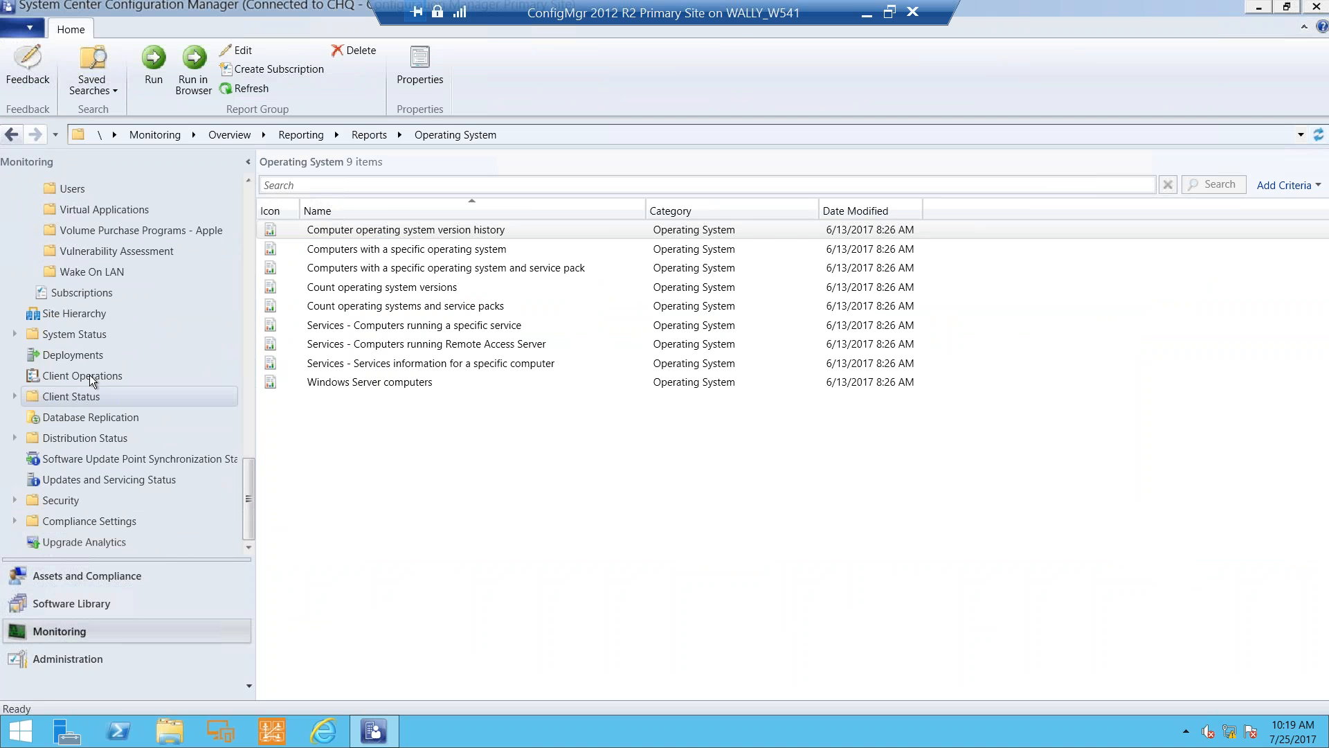
pyautogui.click(81, 356)
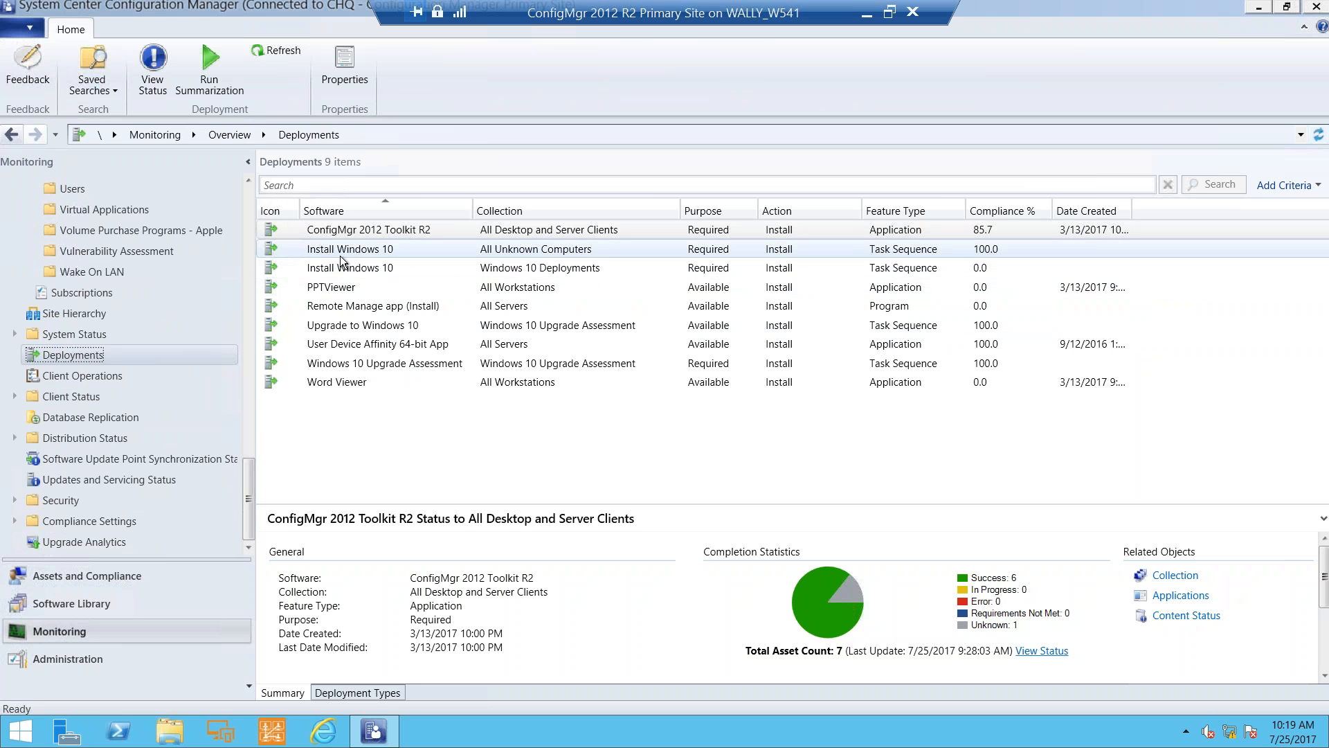
pyautogui.click(340, 256)
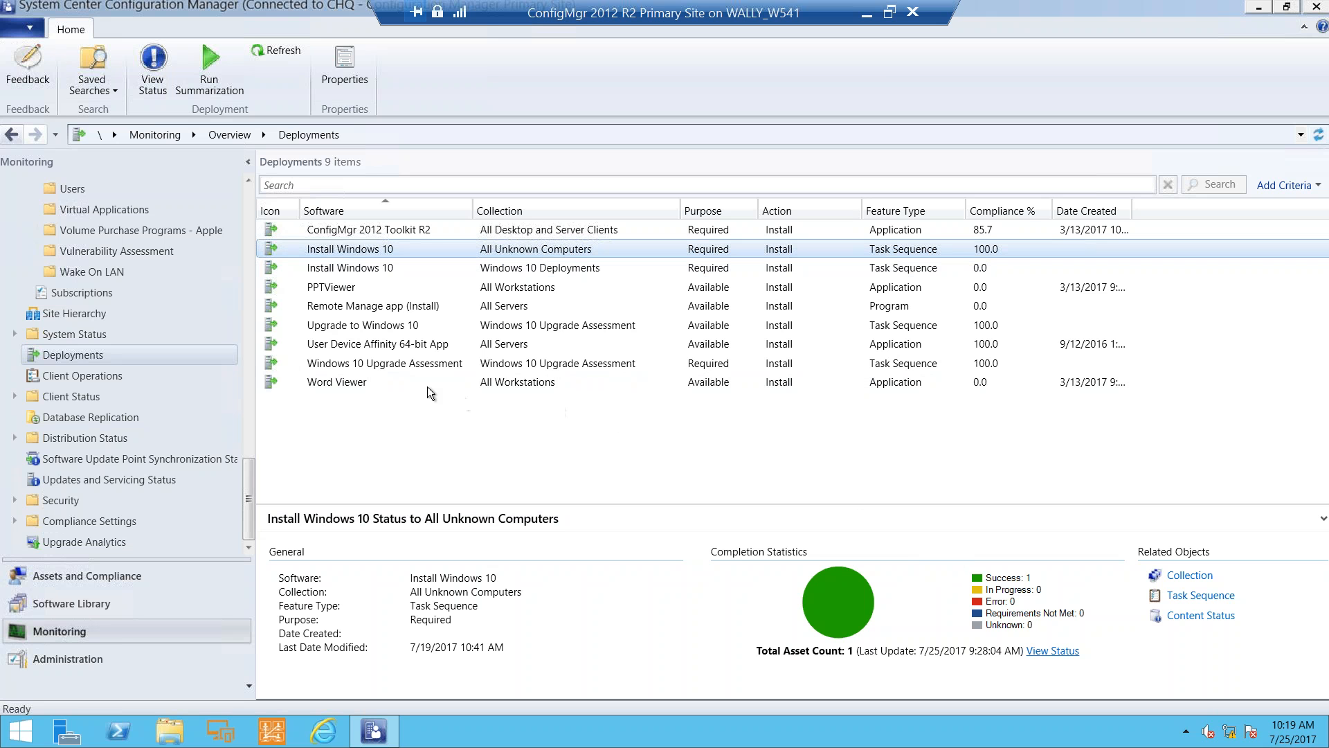
pyautogui.click(374, 327)
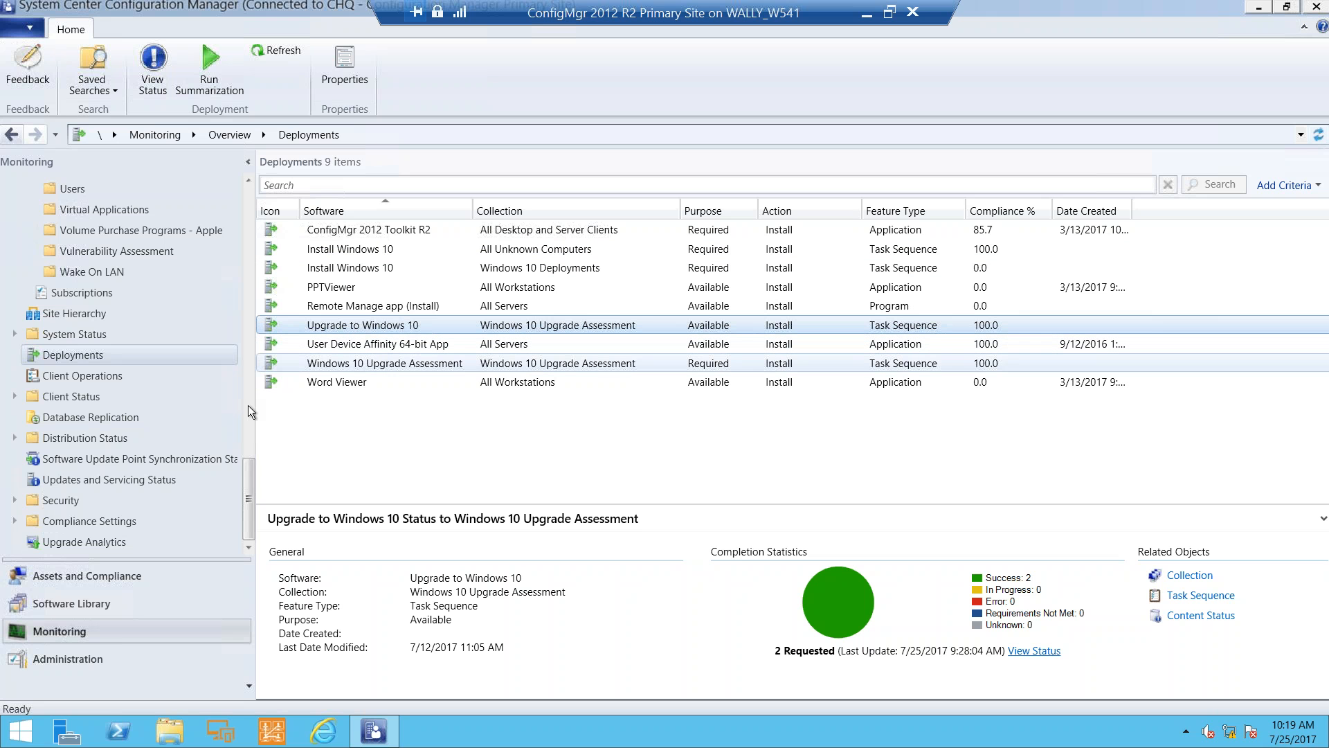
# Step: Open the Windows 10 Servicing dashboard in the Software Library and examine its usage, rings and expiry tiles
pyautogui.click(100, 601)
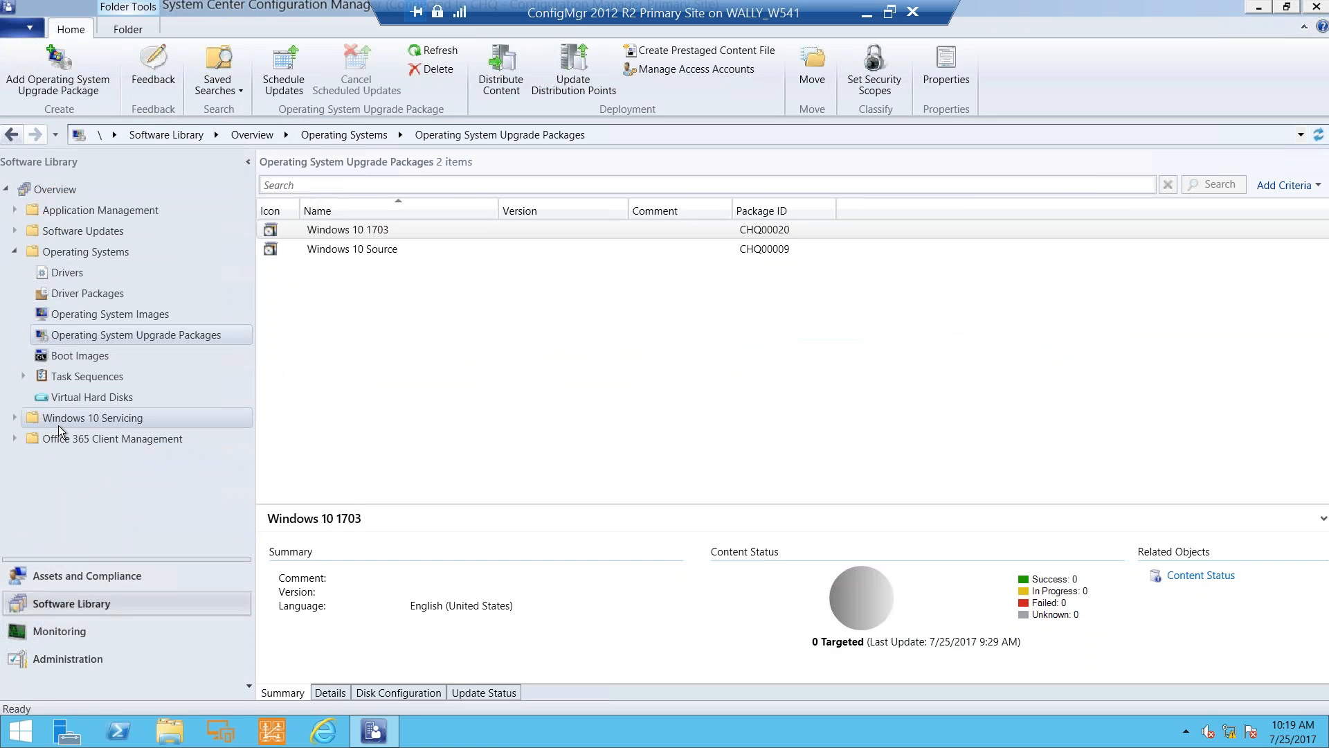
pyautogui.click(62, 418)
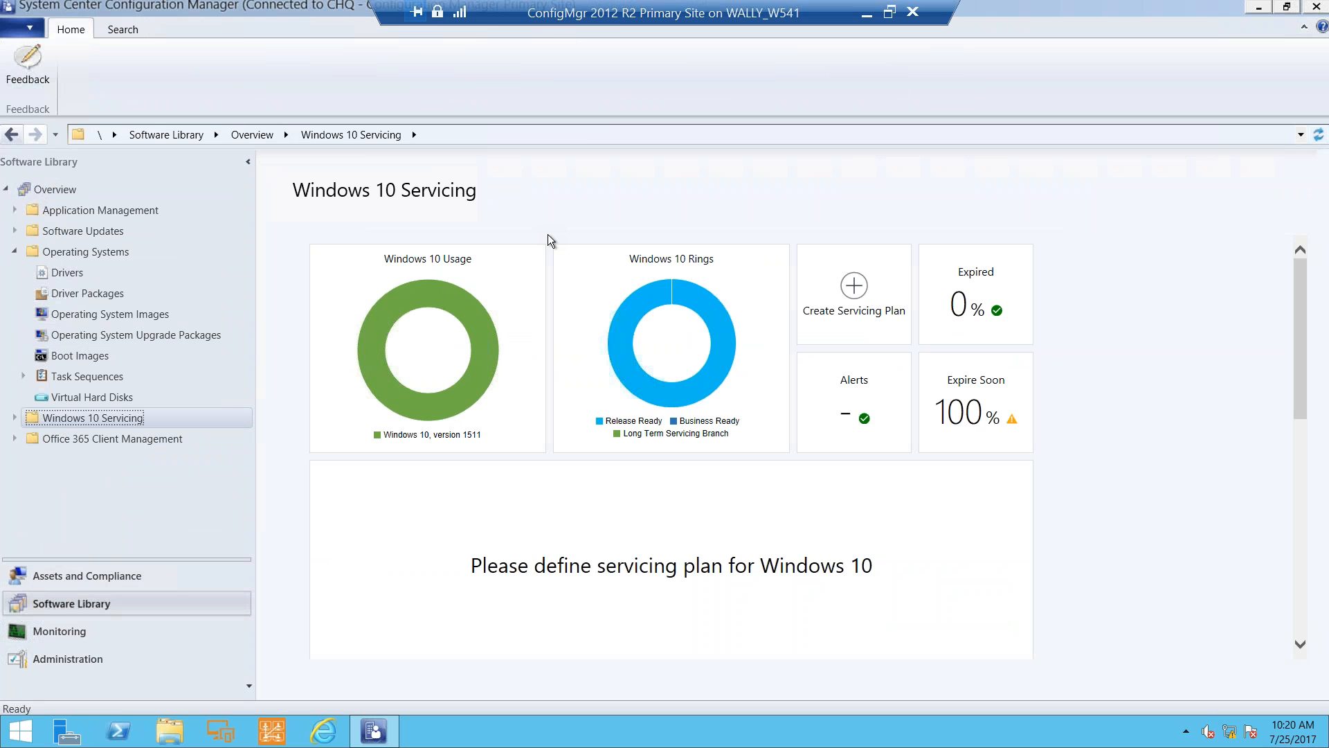
pyautogui.moveTo(484, 339)
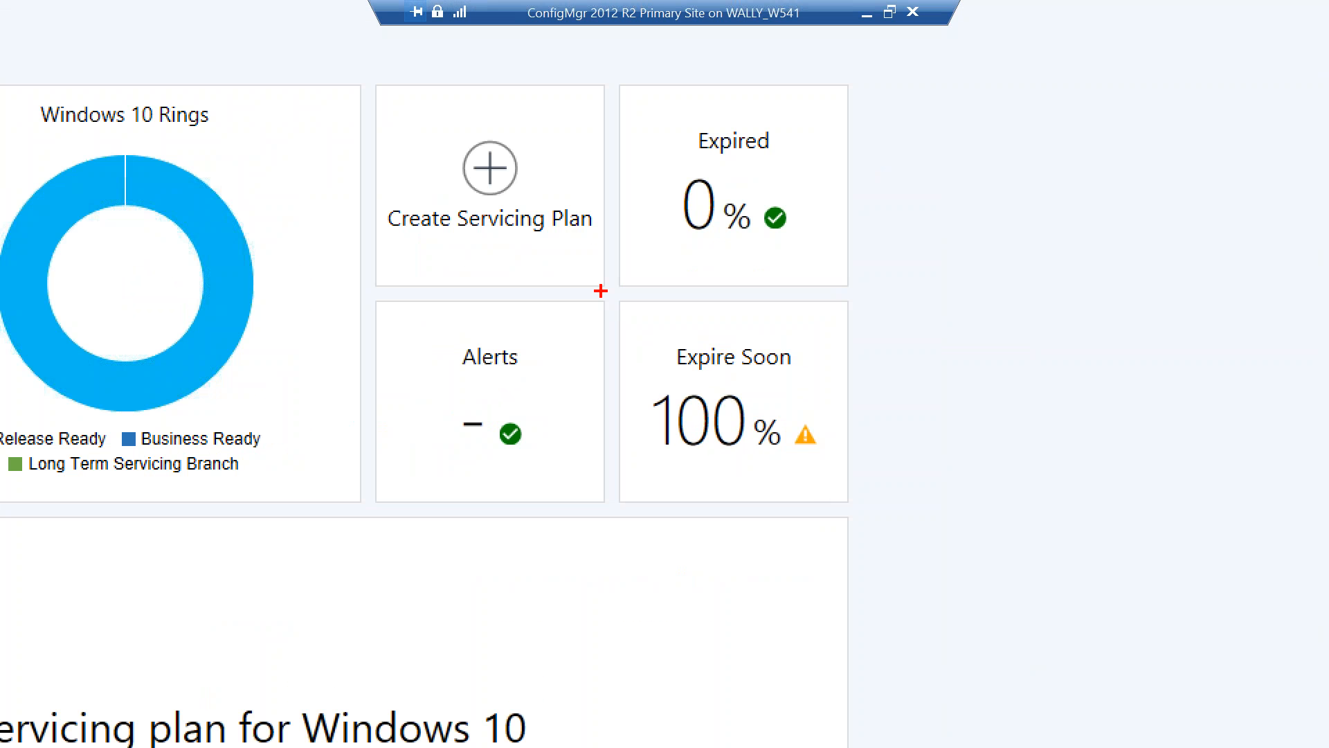
# Step: Check the version breakdown in the Windows 10 Usage chart and the servicing rings in the Windows 10 Rings chart
pyautogui.moveTo(600, 291); pyautogui.dragTo(902, 511)
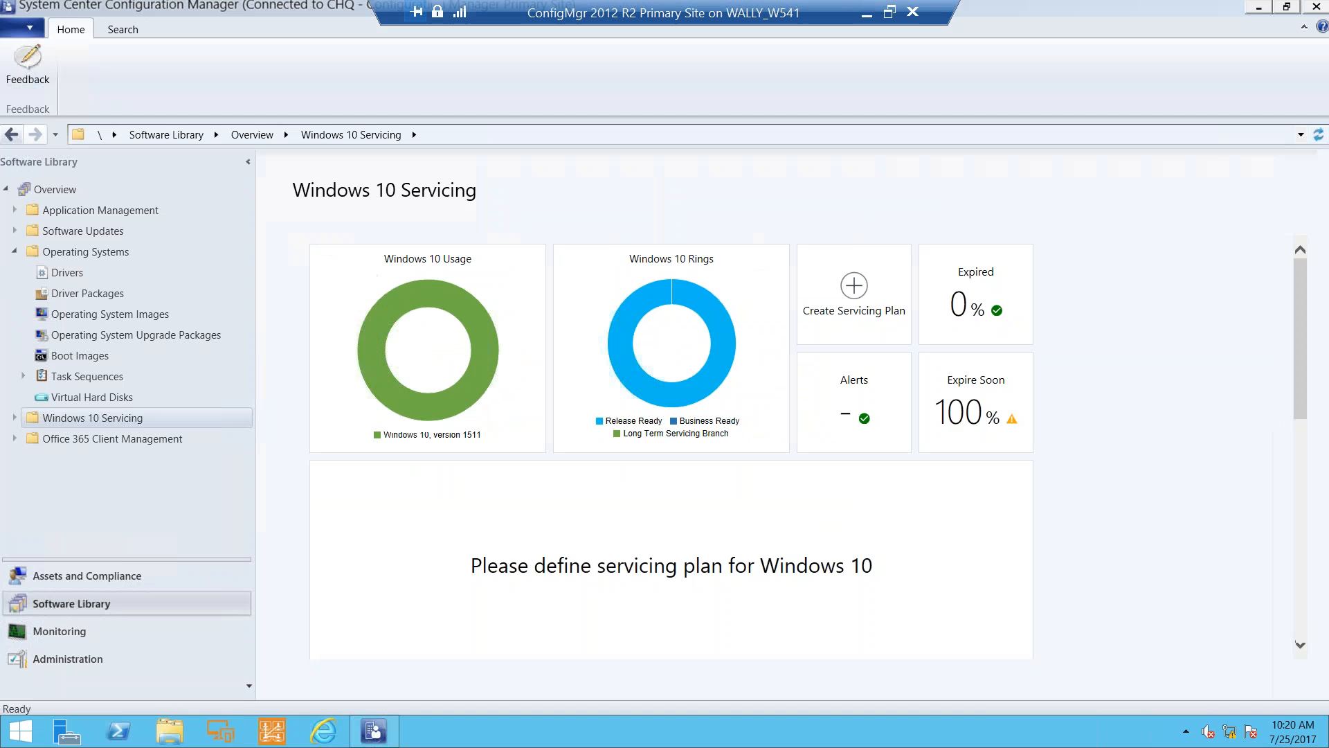
pyautogui.moveTo(486, 336)
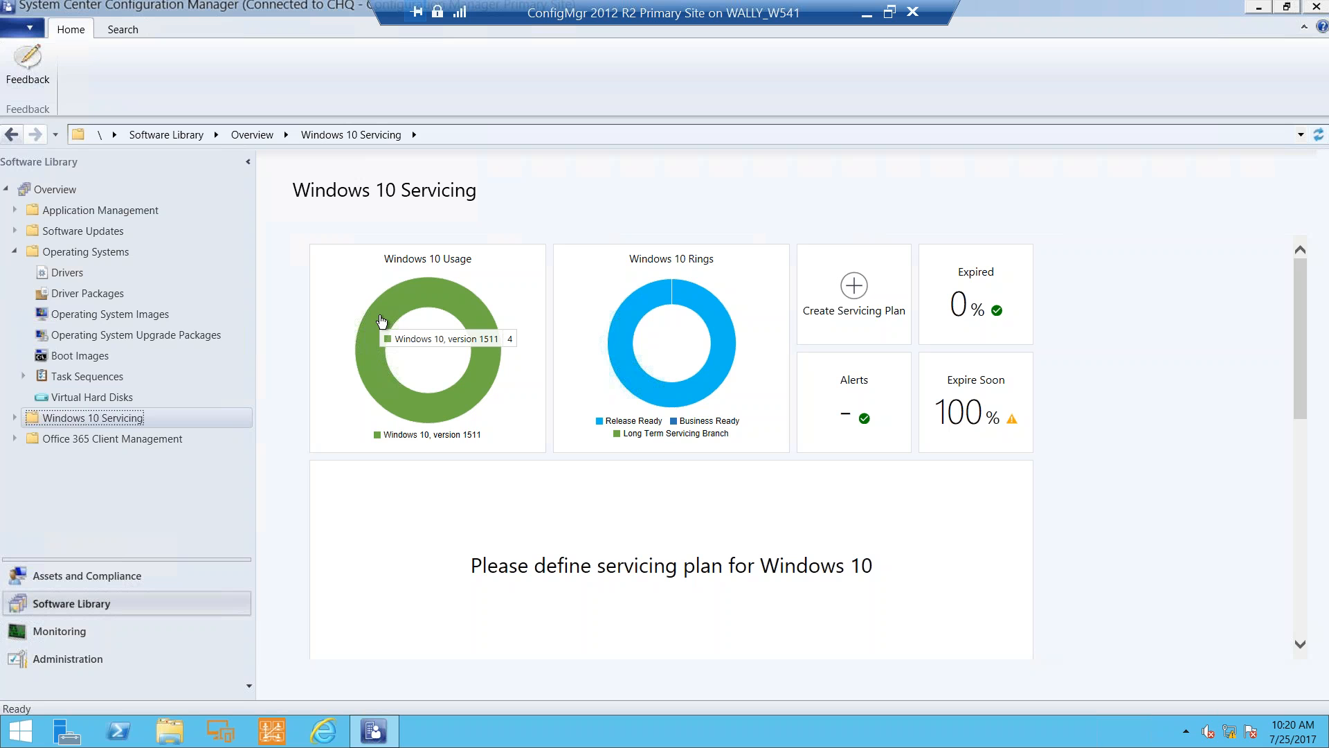
pyautogui.moveTo(716, 342)
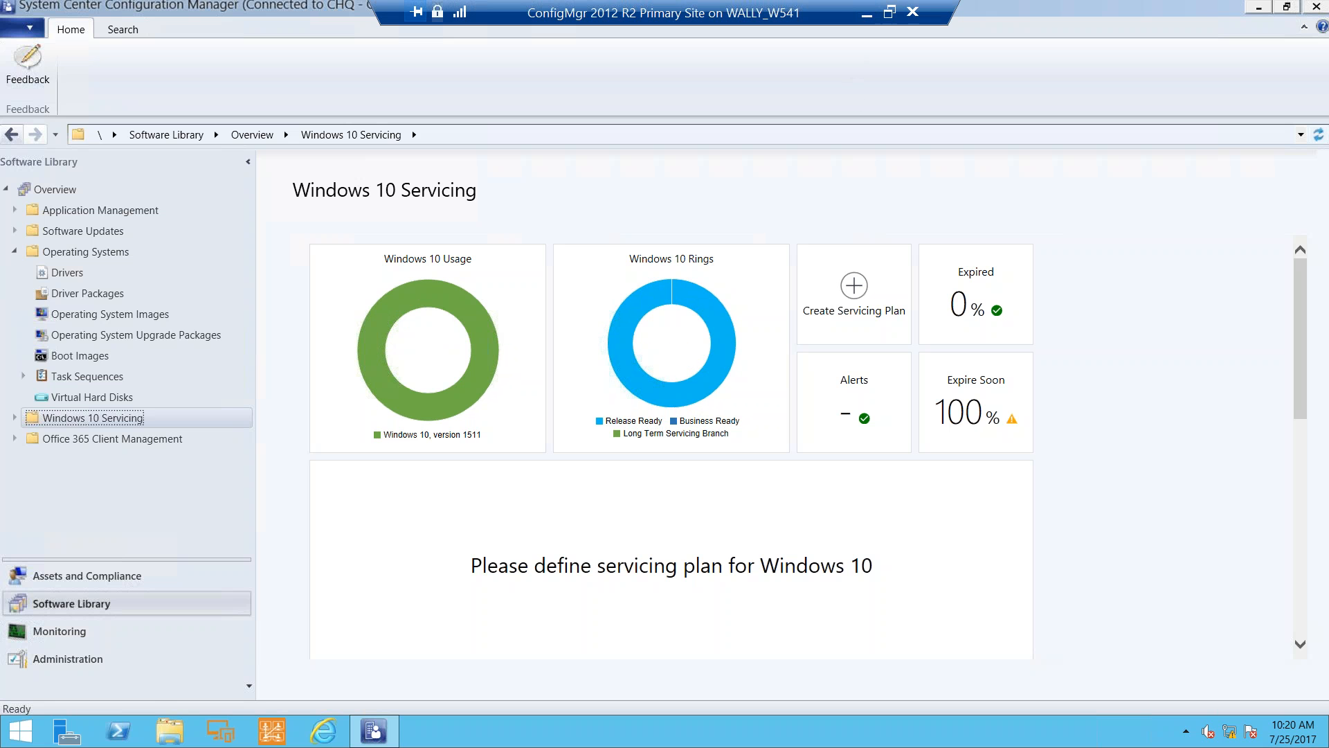
# Step: Switch from the remote session to the presentation and advance to the How to Manage Windows 10 slide
pyautogui.click(865, 21)
pyautogui.press('Right')
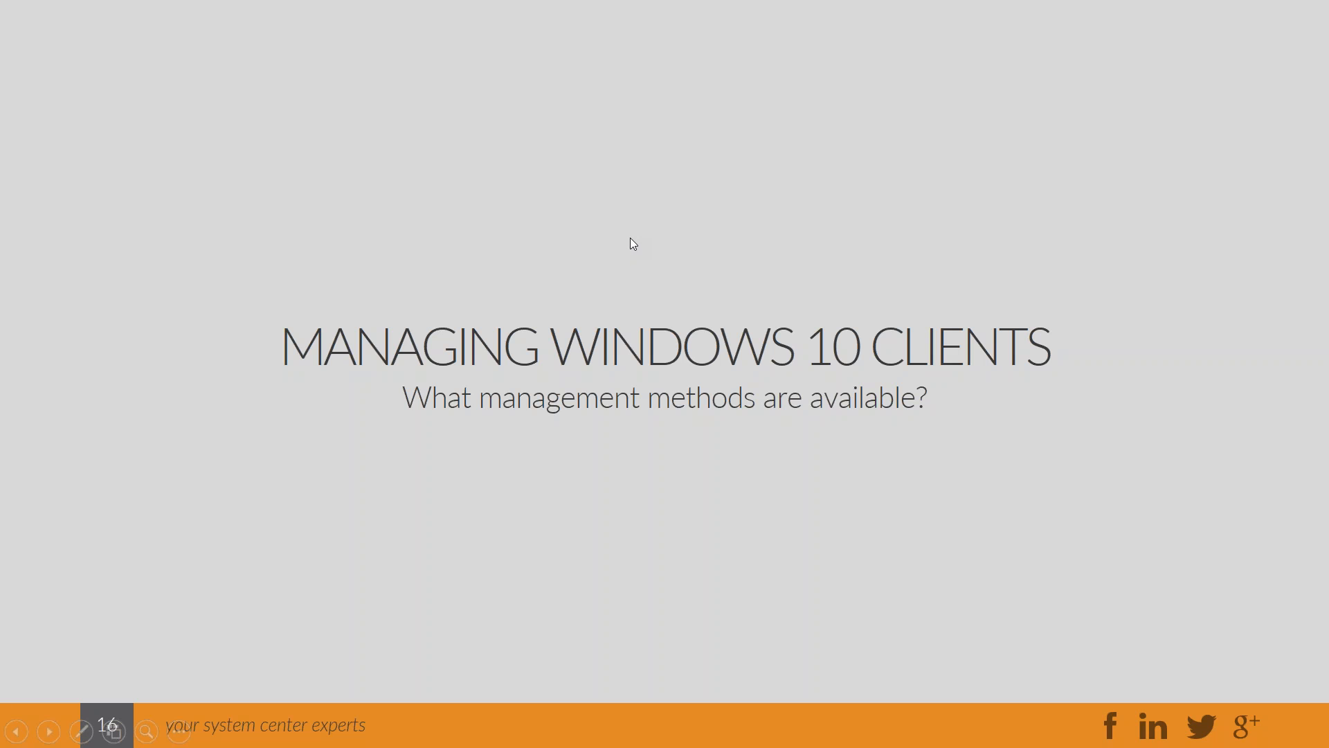
pyautogui.press('Right')
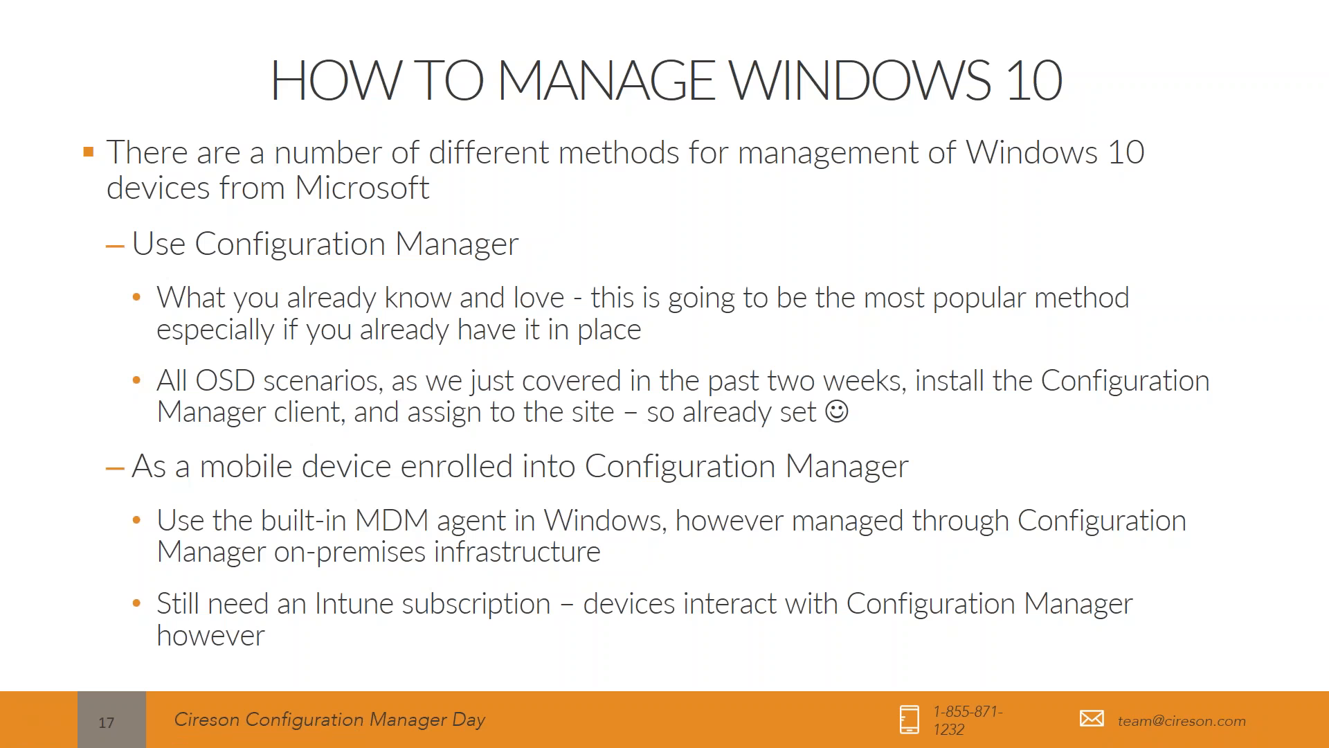
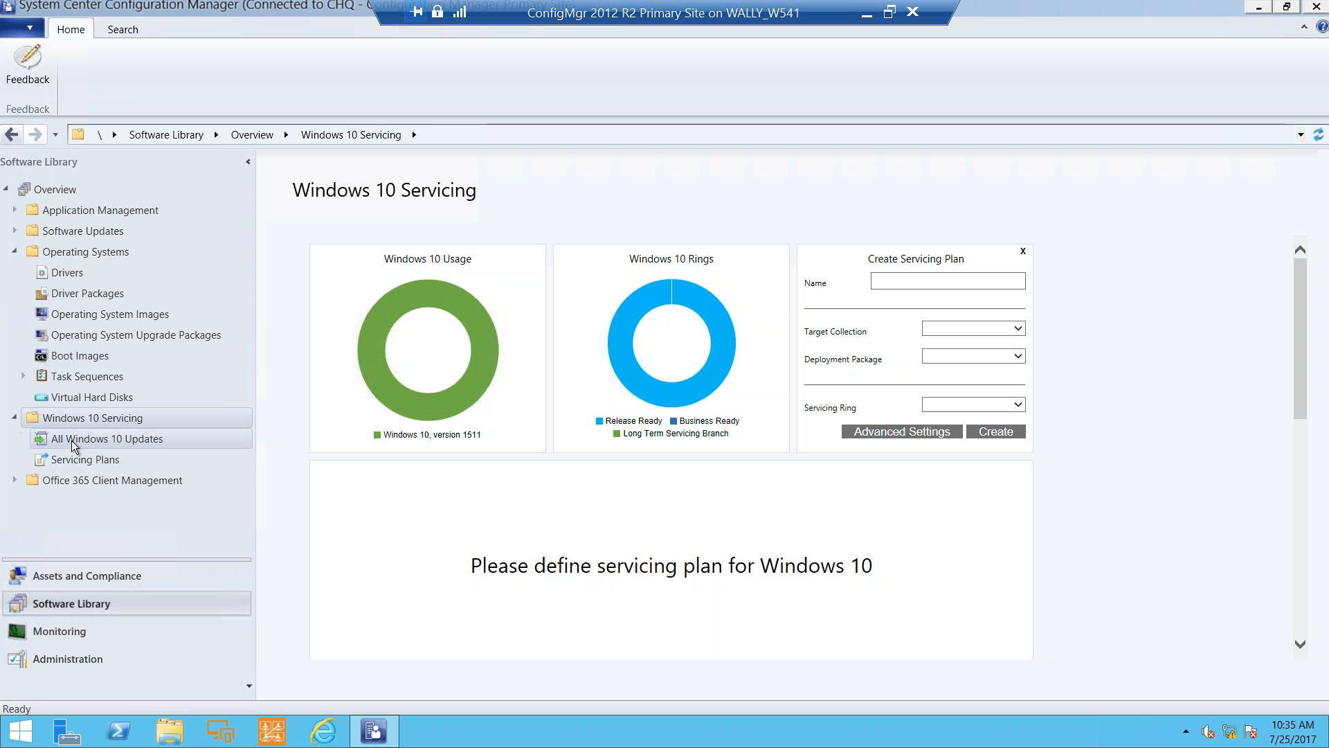
# Step: Look over the Servicing Plans list, the Windows 10 Servicing dashboard and the All Windows 10 Updates list
pyautogui.click(84, 459)
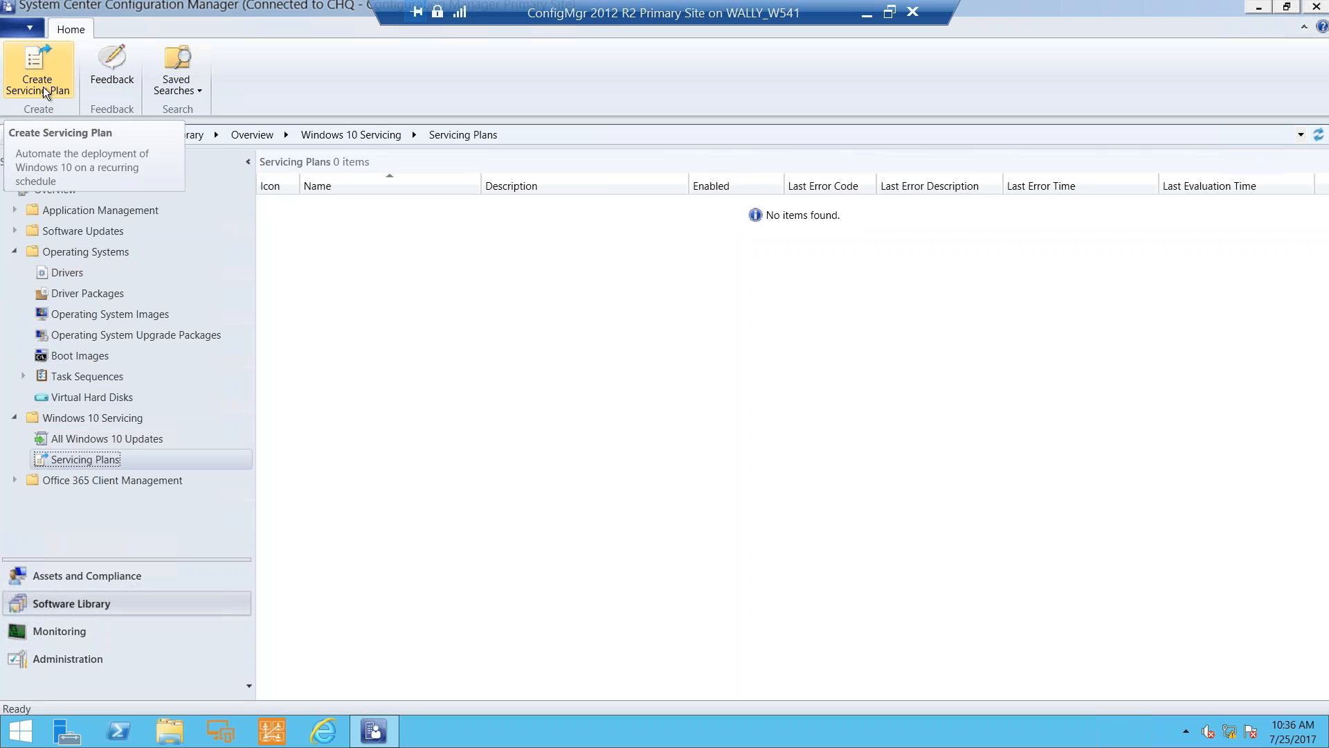
pyautogui.click(97, 418)
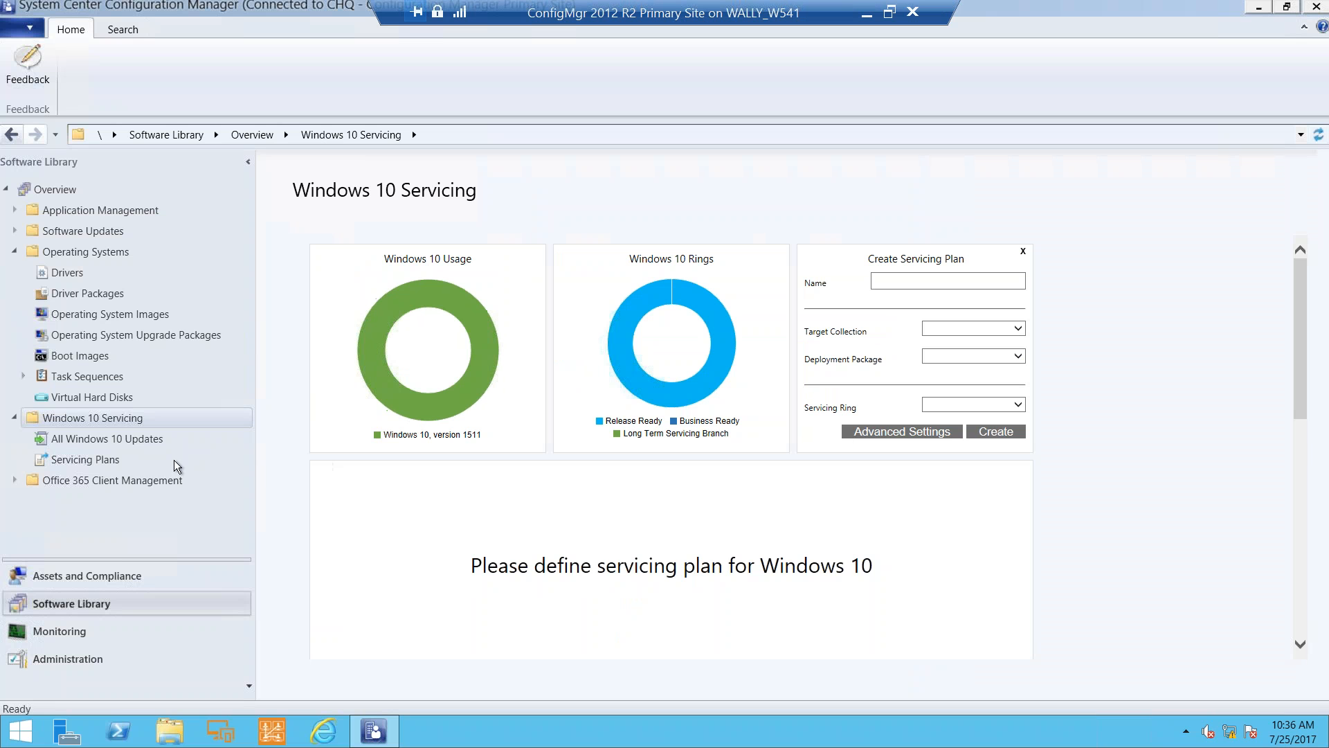
pyautogui.click(97, 442)
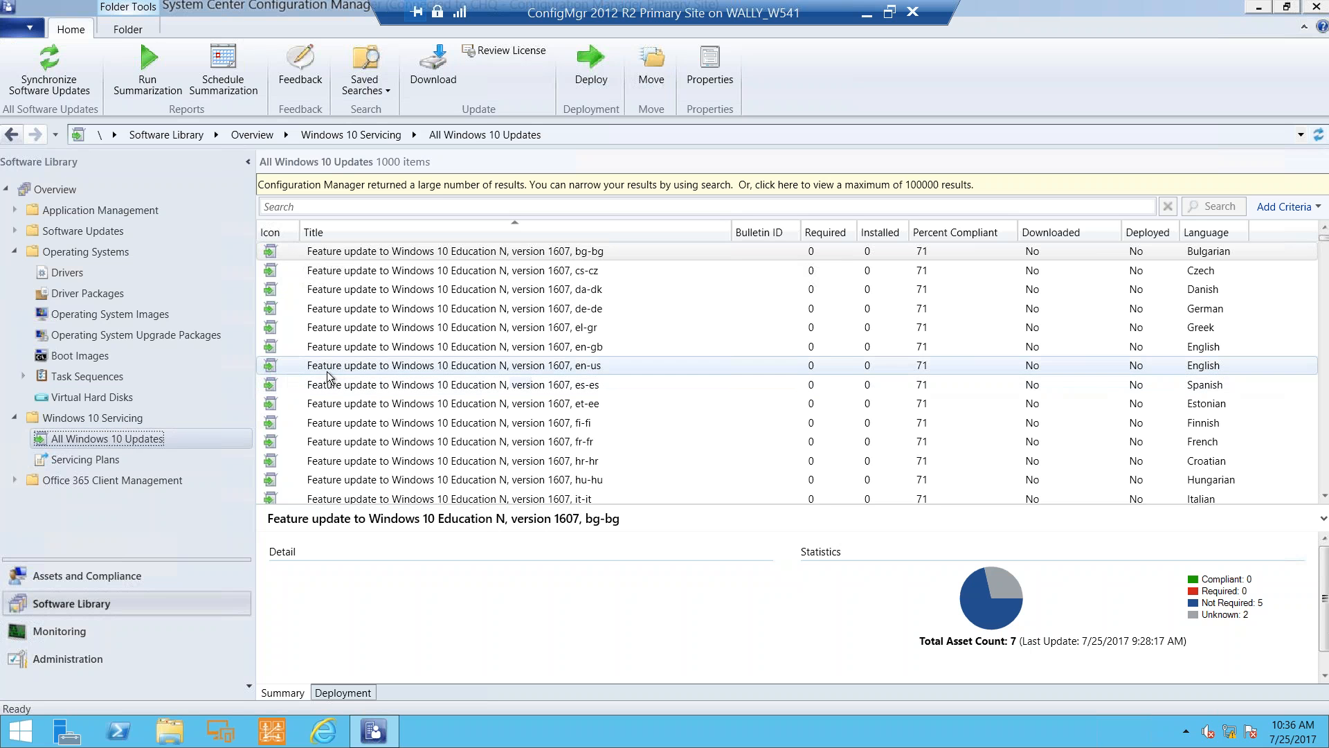
# Step: Open the Software Update Point component properties of the CHQ primary site from the Administration workspace
pyautogui.click(93, 654)
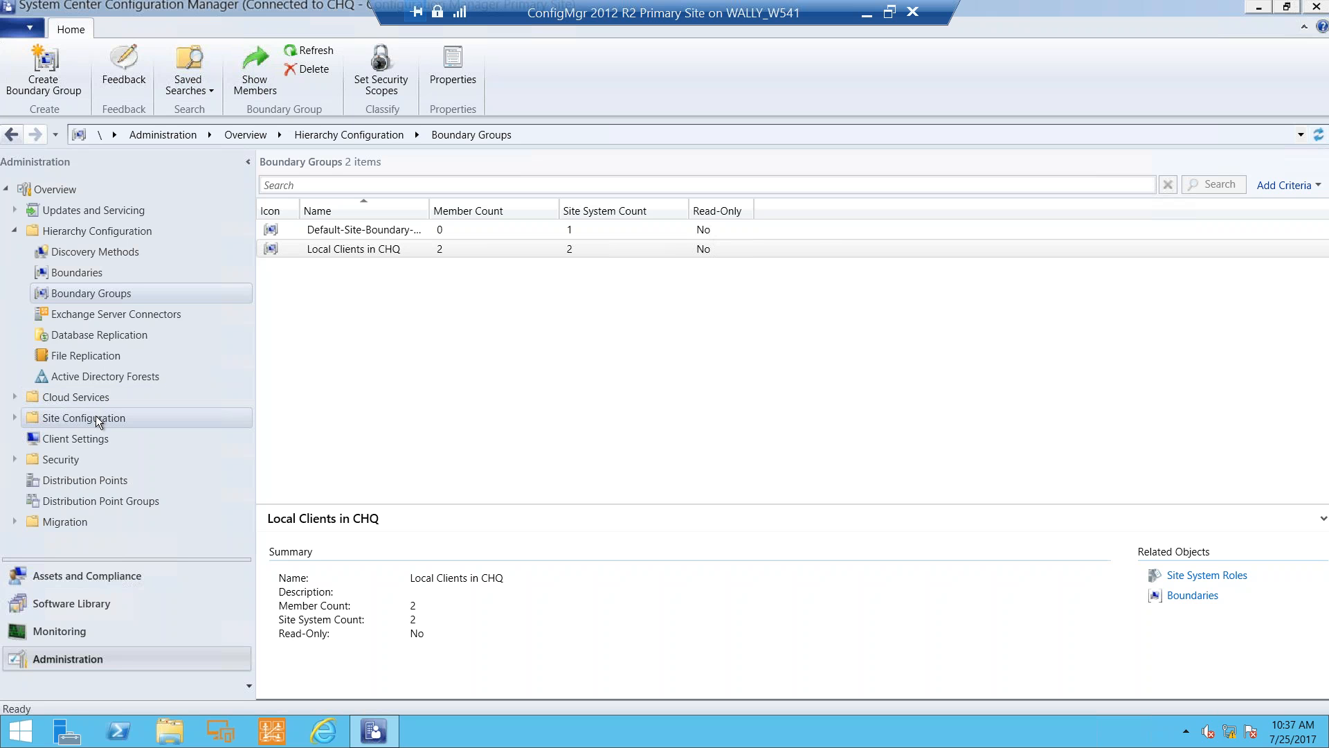
pyautogui.click(15, 419)
pyautogui.click(57, 436)
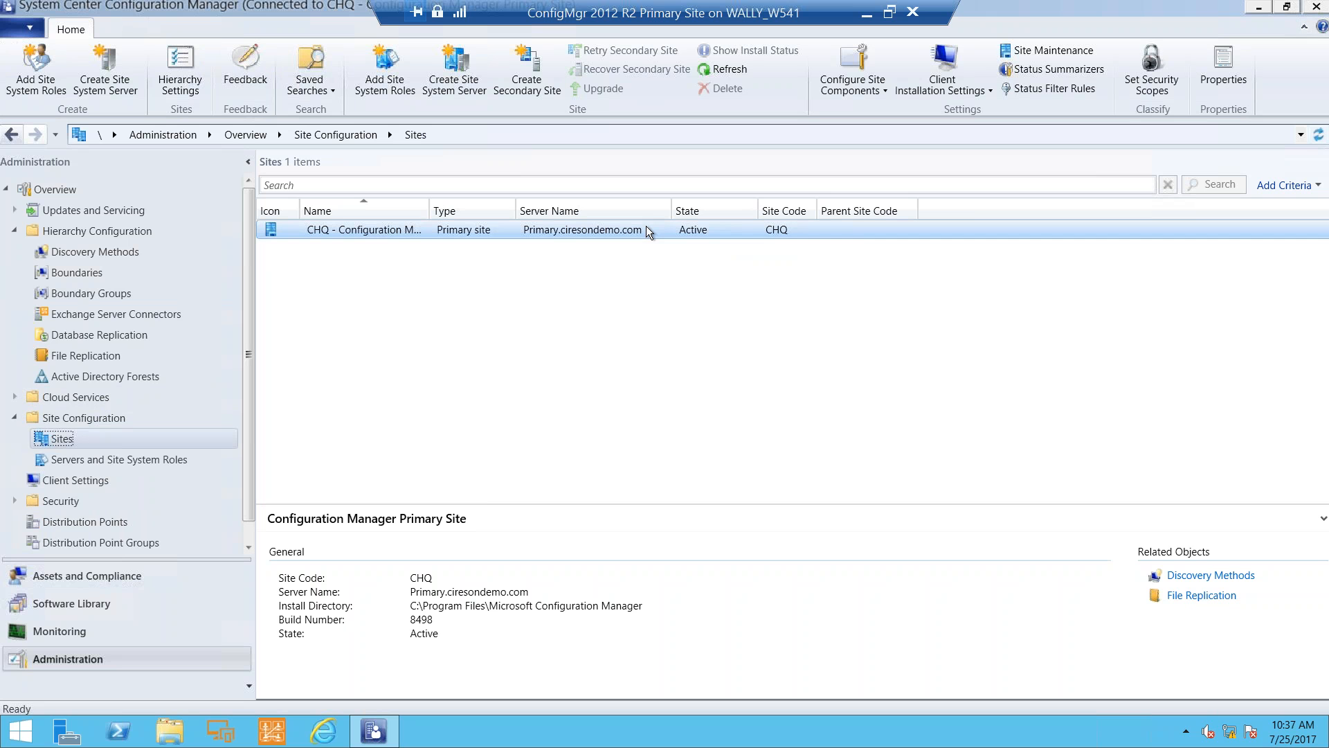
pyautogui.rightClick(647, 229)
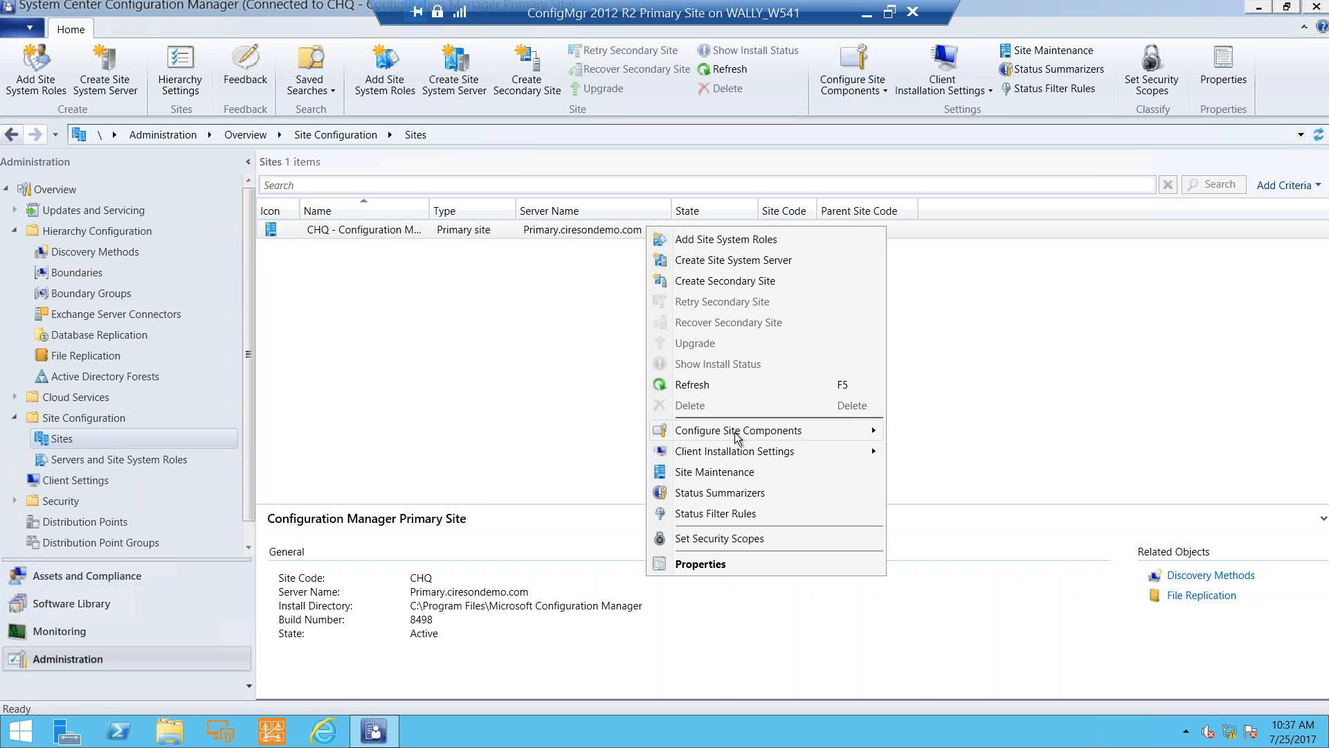
pyautogui.moveTo(738, 431)
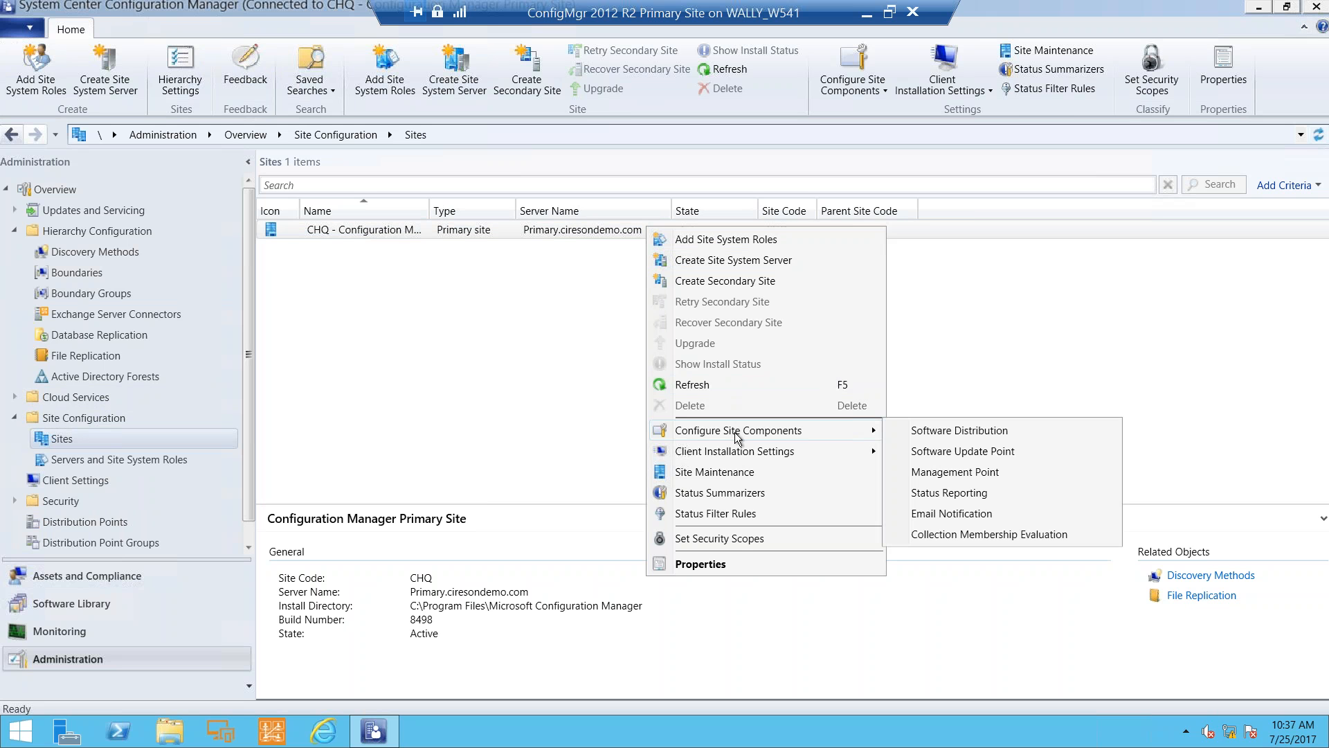
pyautogui.click(967, 451)
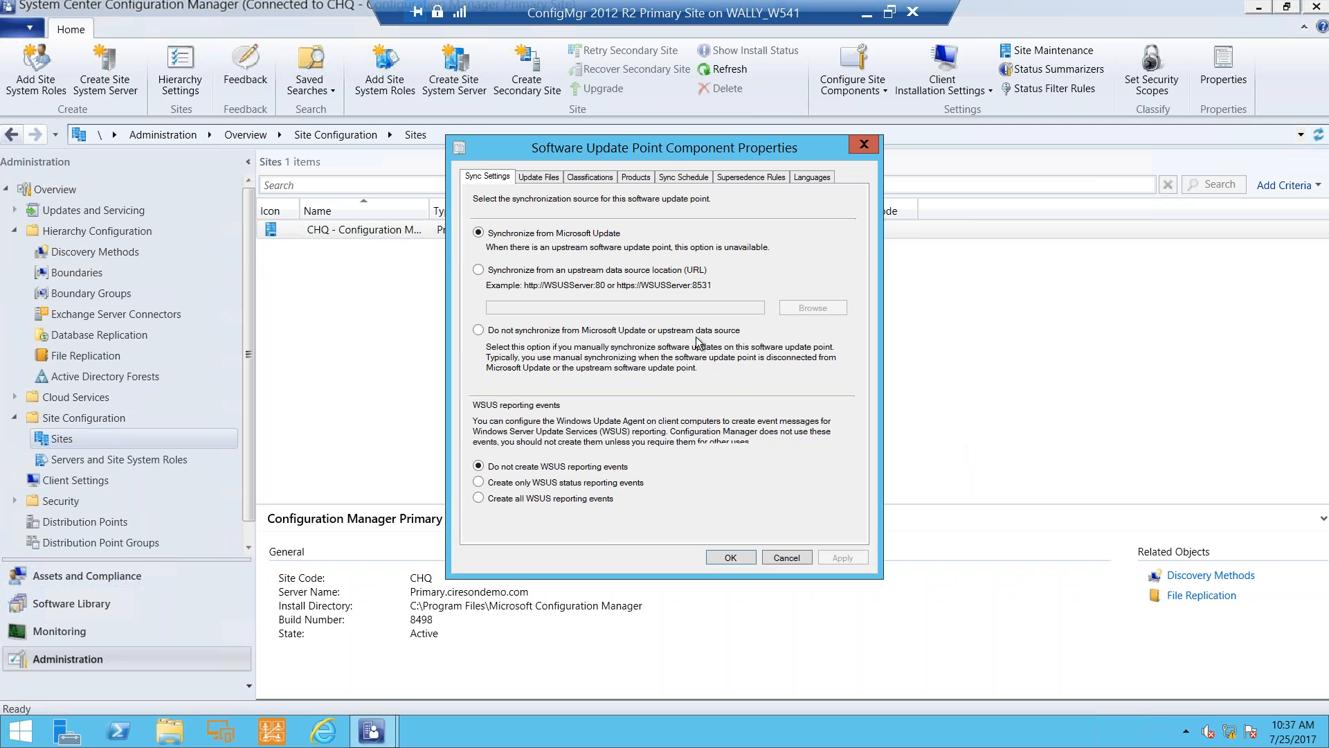
# Step: Review the software update point's products and update classifications, and close its properties
pyautogui.click(628, 179)
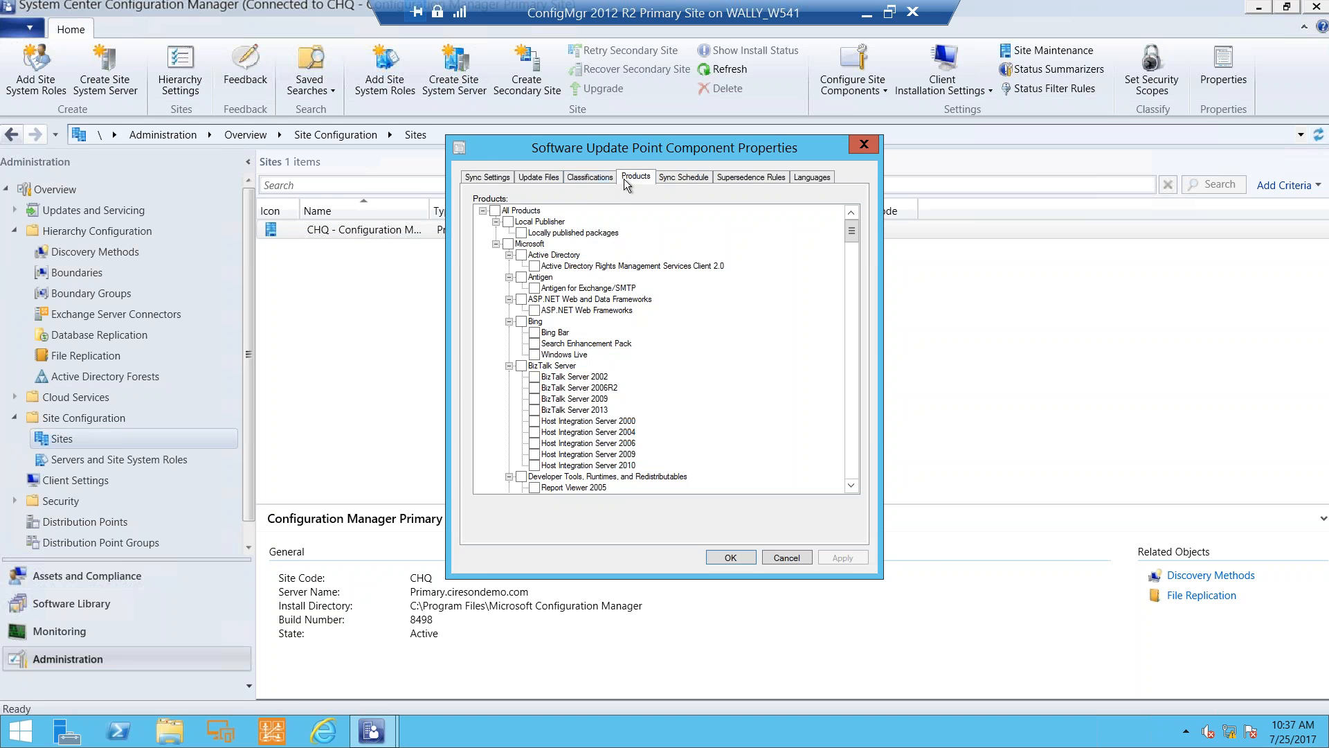
pyautogui.click(603, 181)
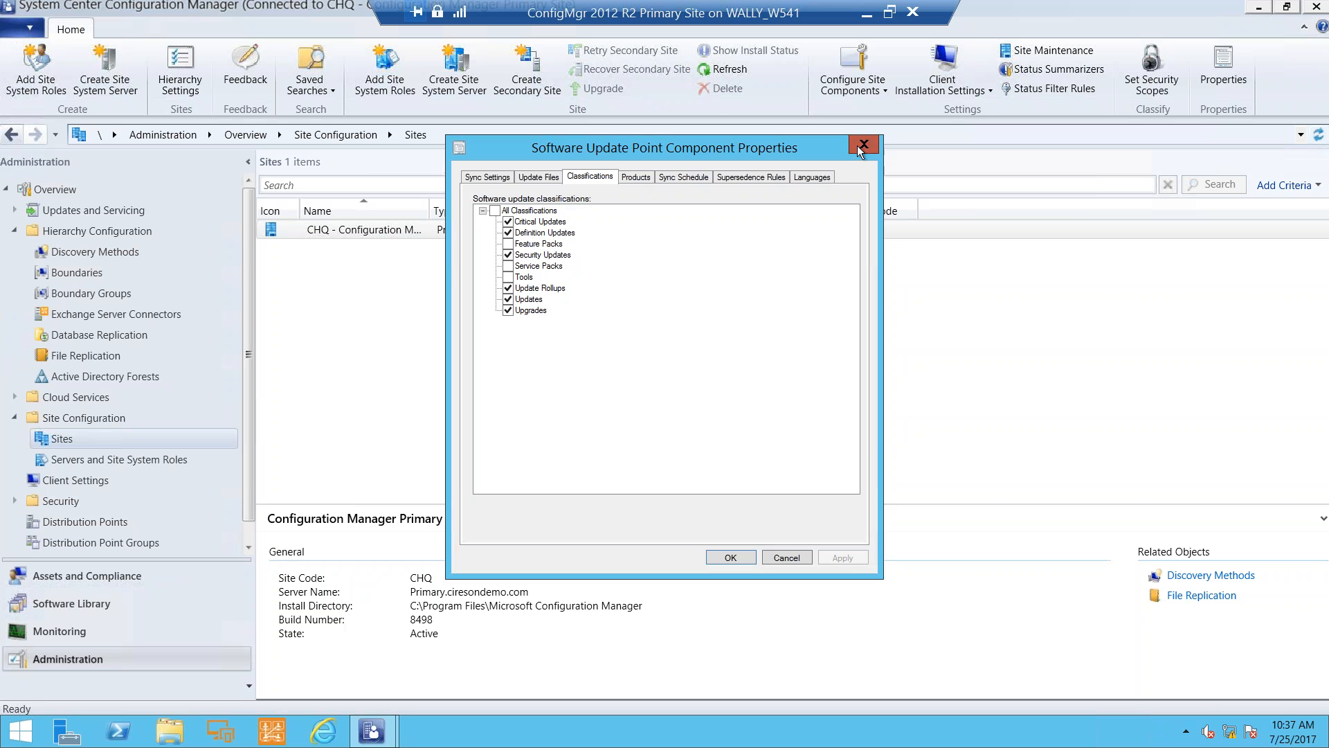
pyautogui.click(862, 145)
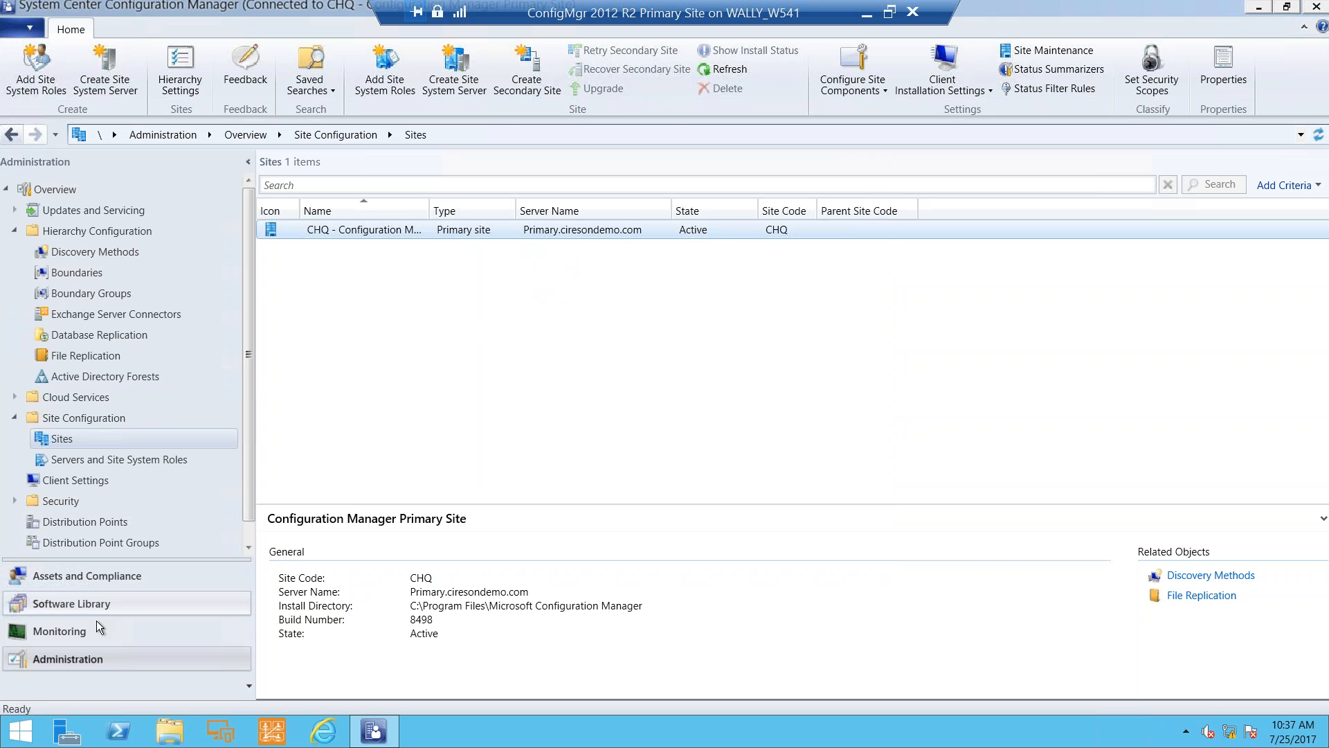
# Step: Start a new servicing plan in the Software Library and name it windows 10 1703
pyautogui.click(76, 603)
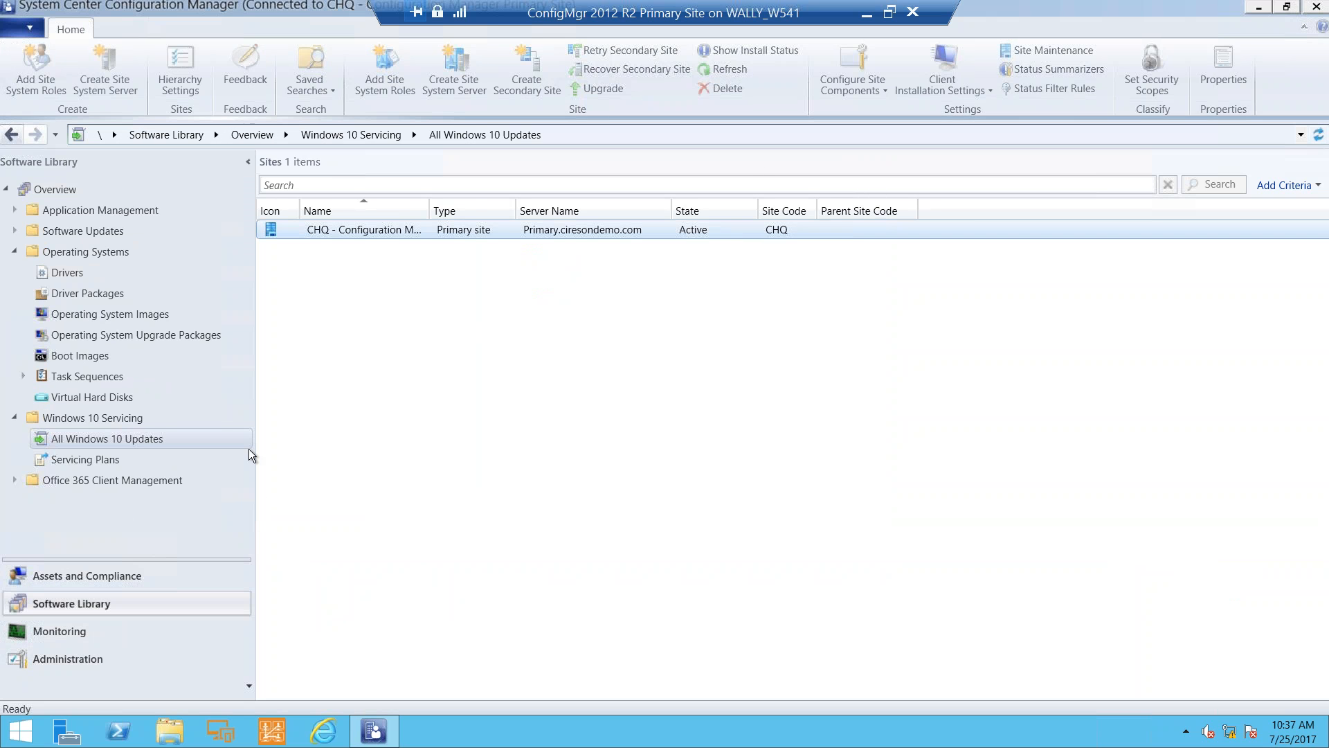
pyautogui.click(90, 459)
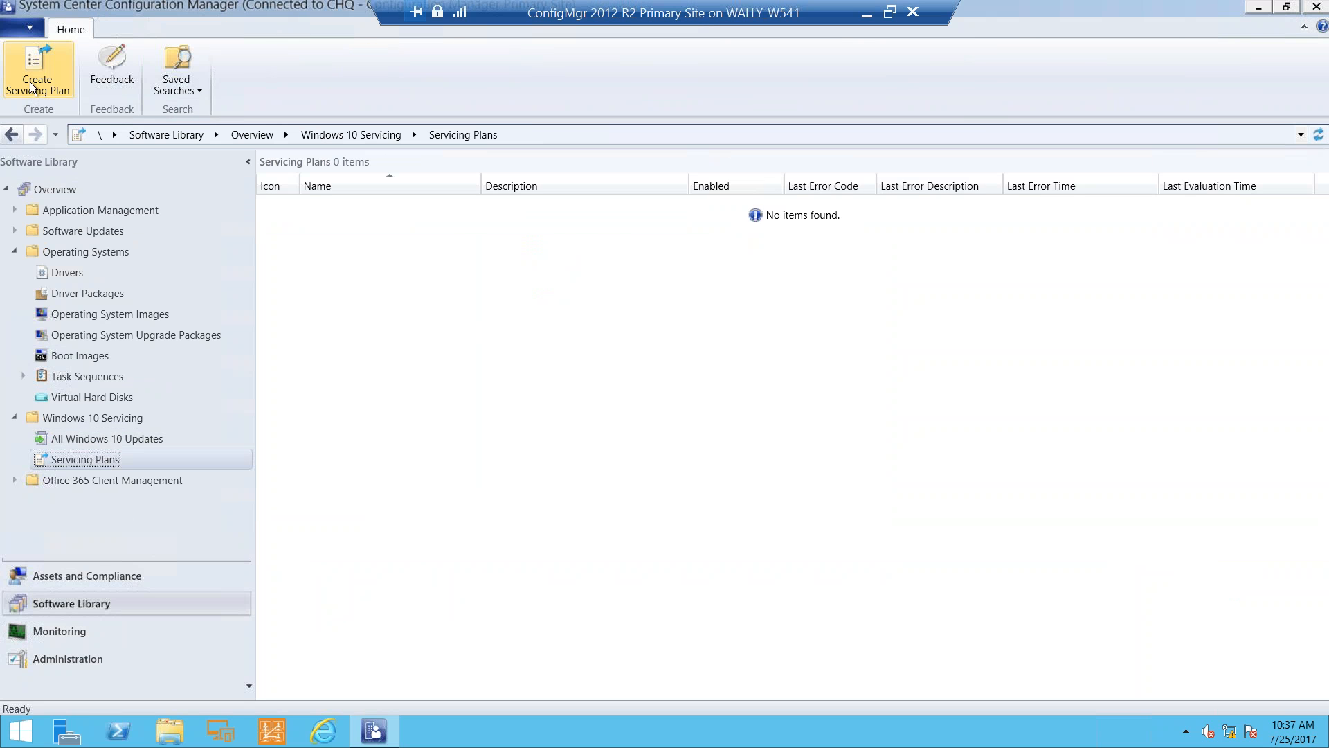
pyautogui.click(32, 80)
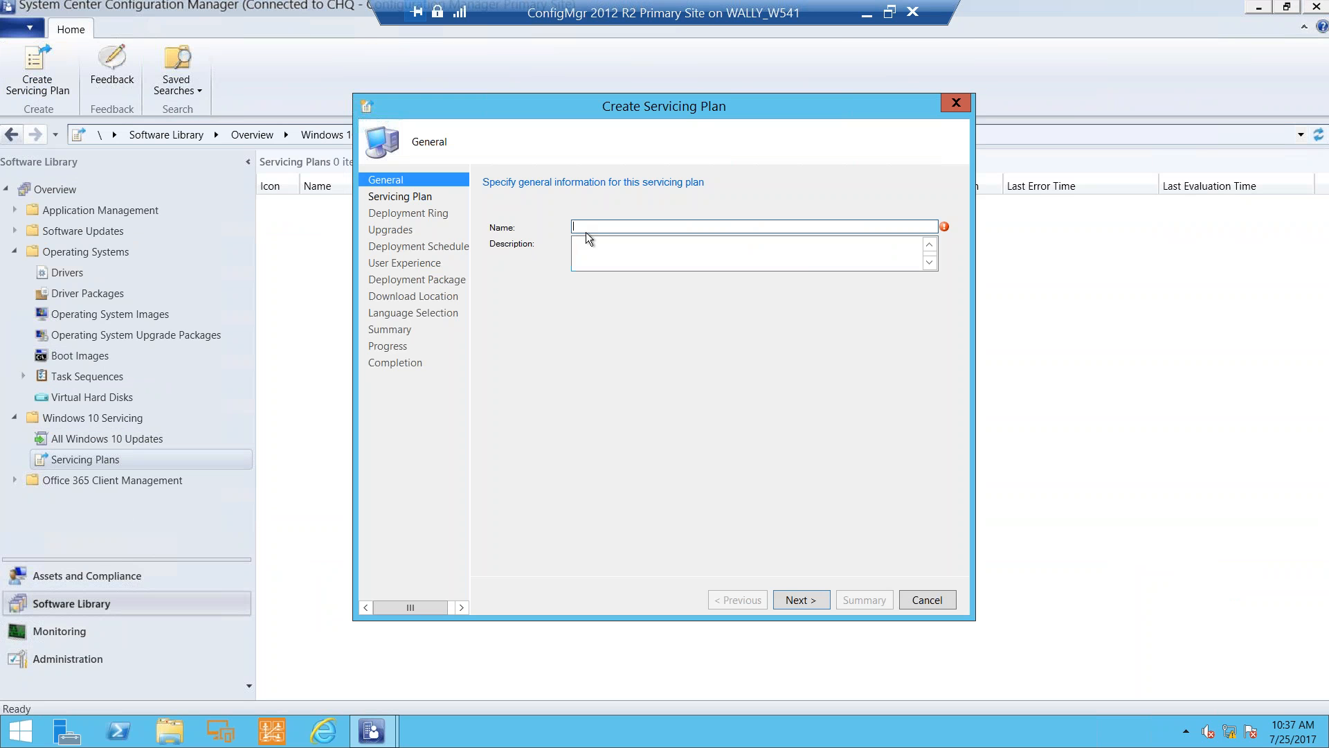
pyautogui.write('windows 10 1703')
pyautogui.click(806, 600)
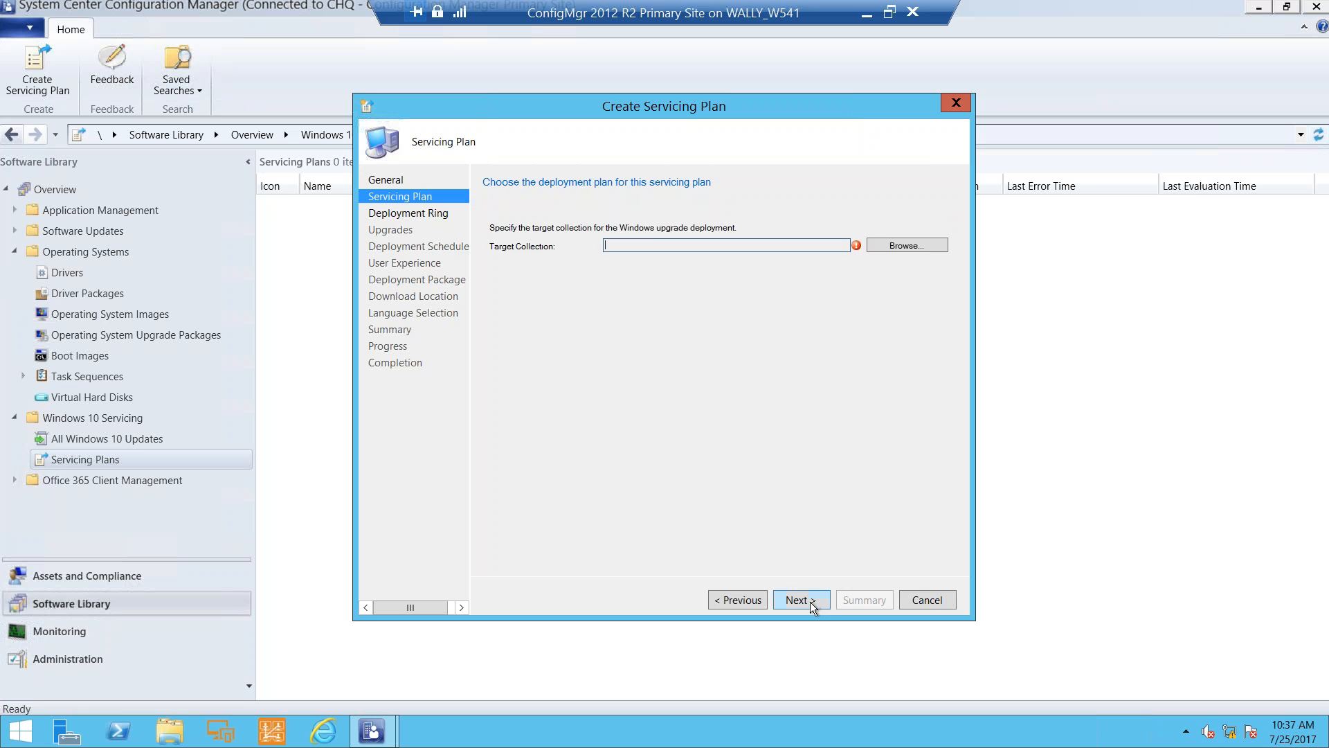
# Step: Set the servicing plan's target collection to Windows 10 Servicing Ring 1 and continue to the deployment ring settings
pyautogui.click(917, 246)
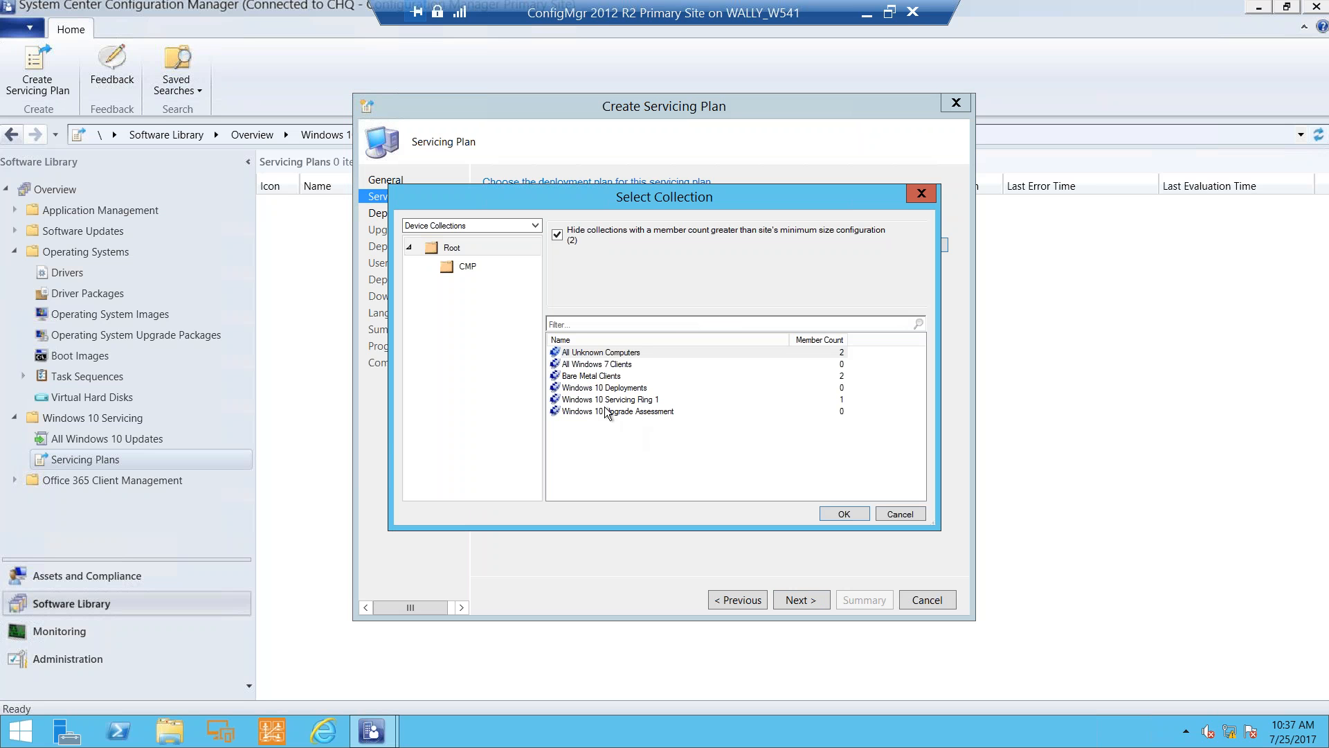
pyautogui.click(604, 401)
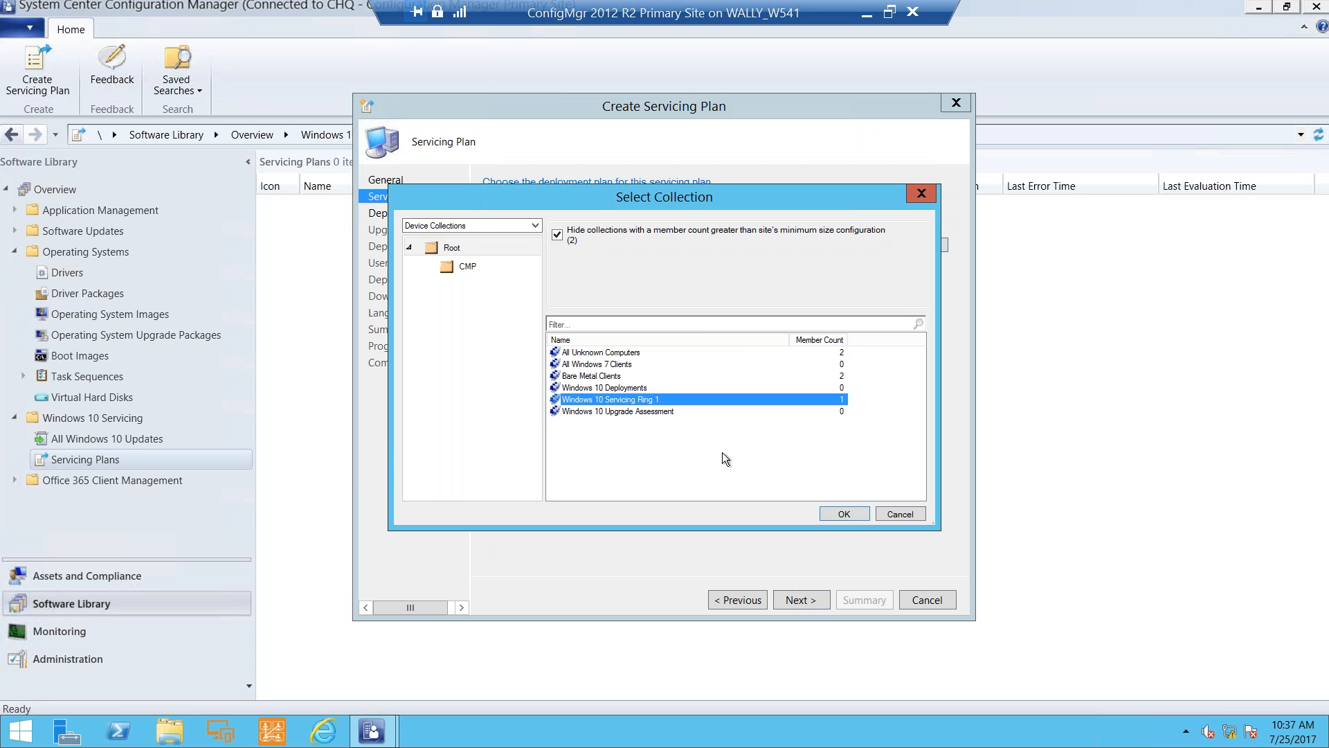
pyautogui.click(841, 517)
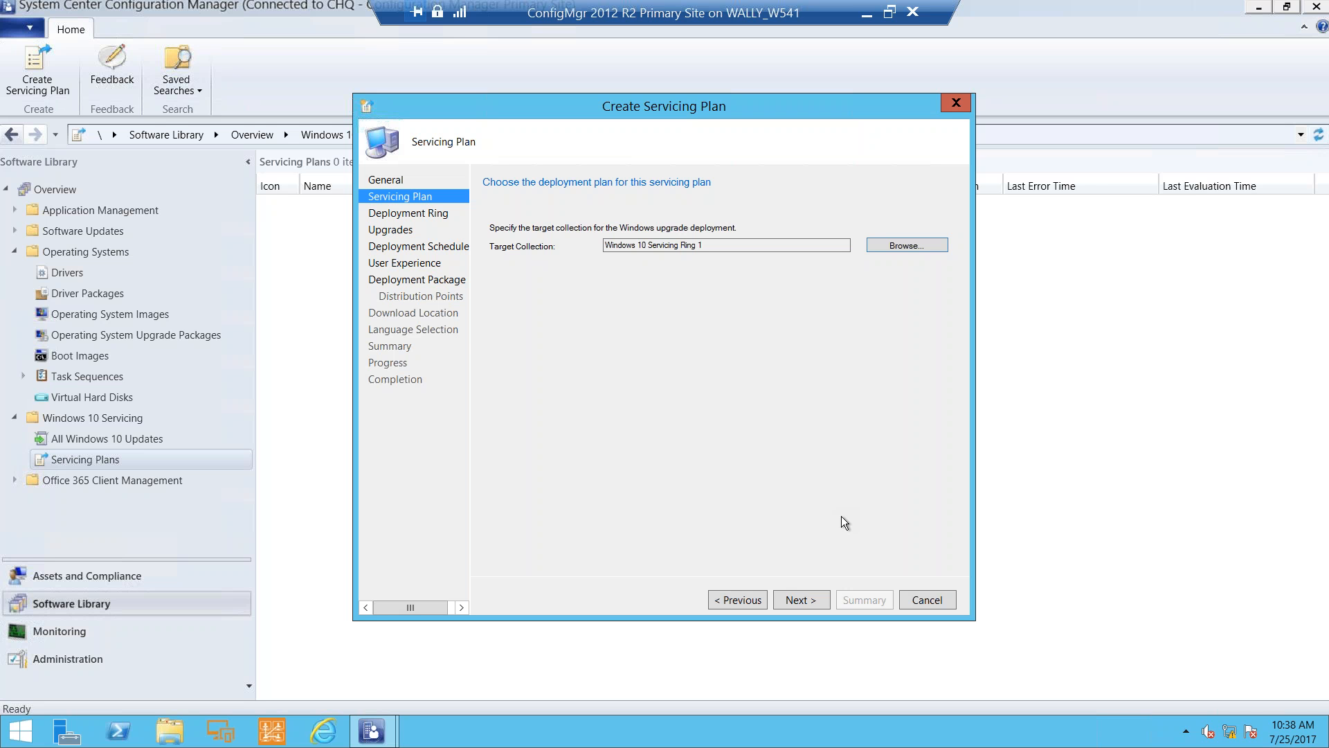
pyautogui.click(810, 601)
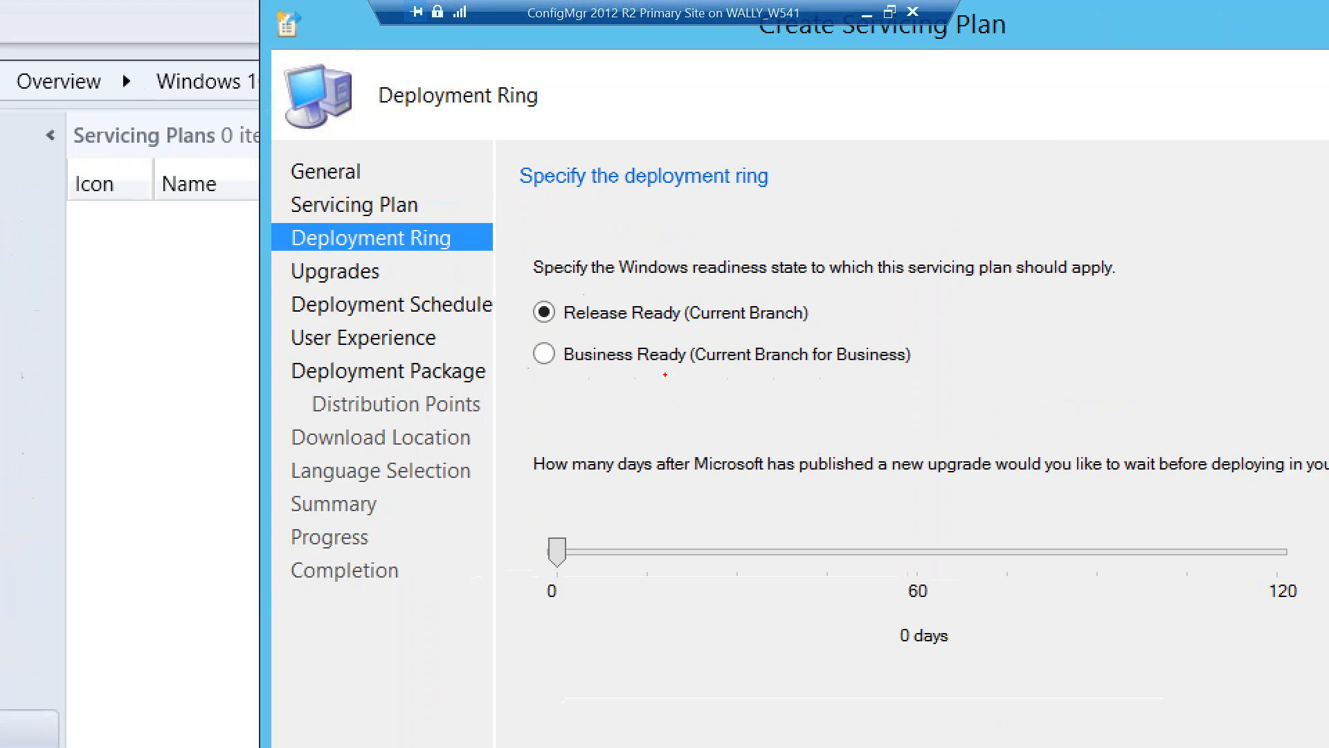
# Step: Keep the deployment ring at Release Ready (Current Branch) with a 0-day wait, and continue to the upgrade filters
pyautogui.moveTo(723, 306); pyautogui.dragTo(801, 243)
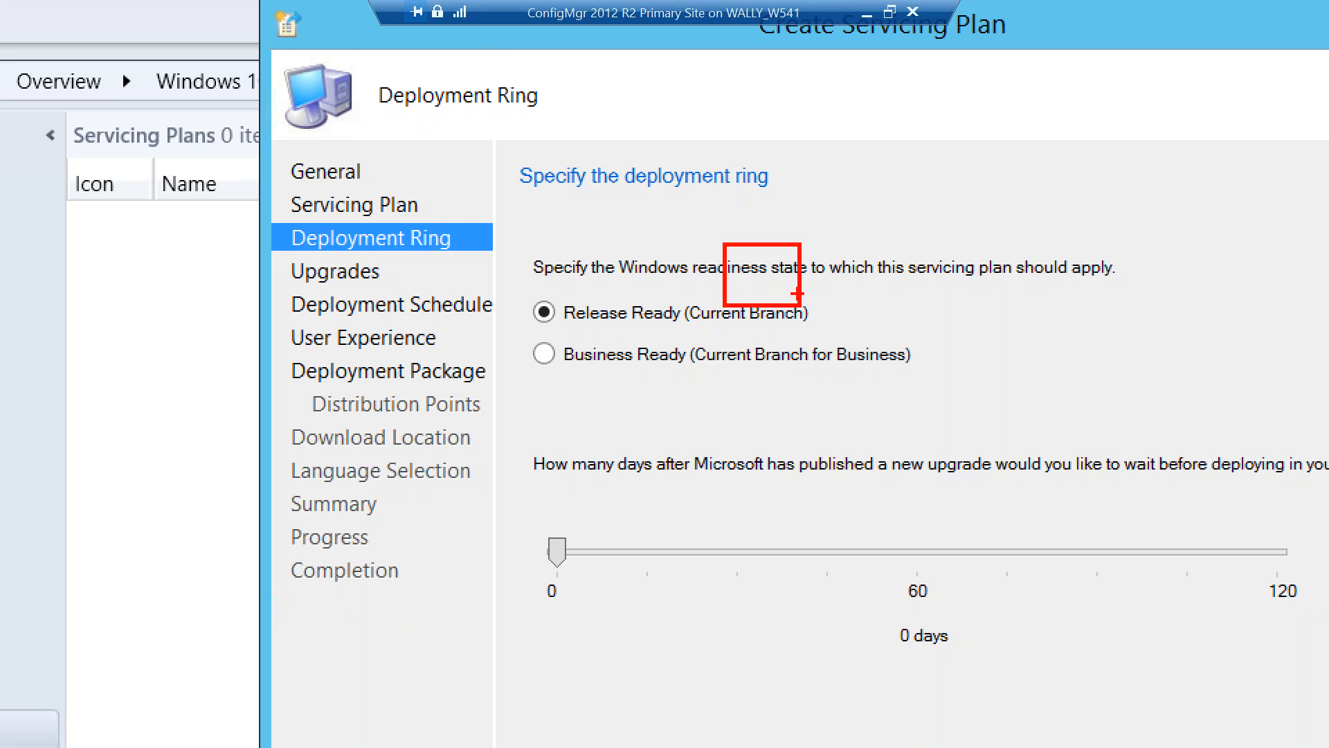
pyautogui.moveTo(862, 353); pyautogui.dragTo(934, 307)
pyautogui.press('Escape')
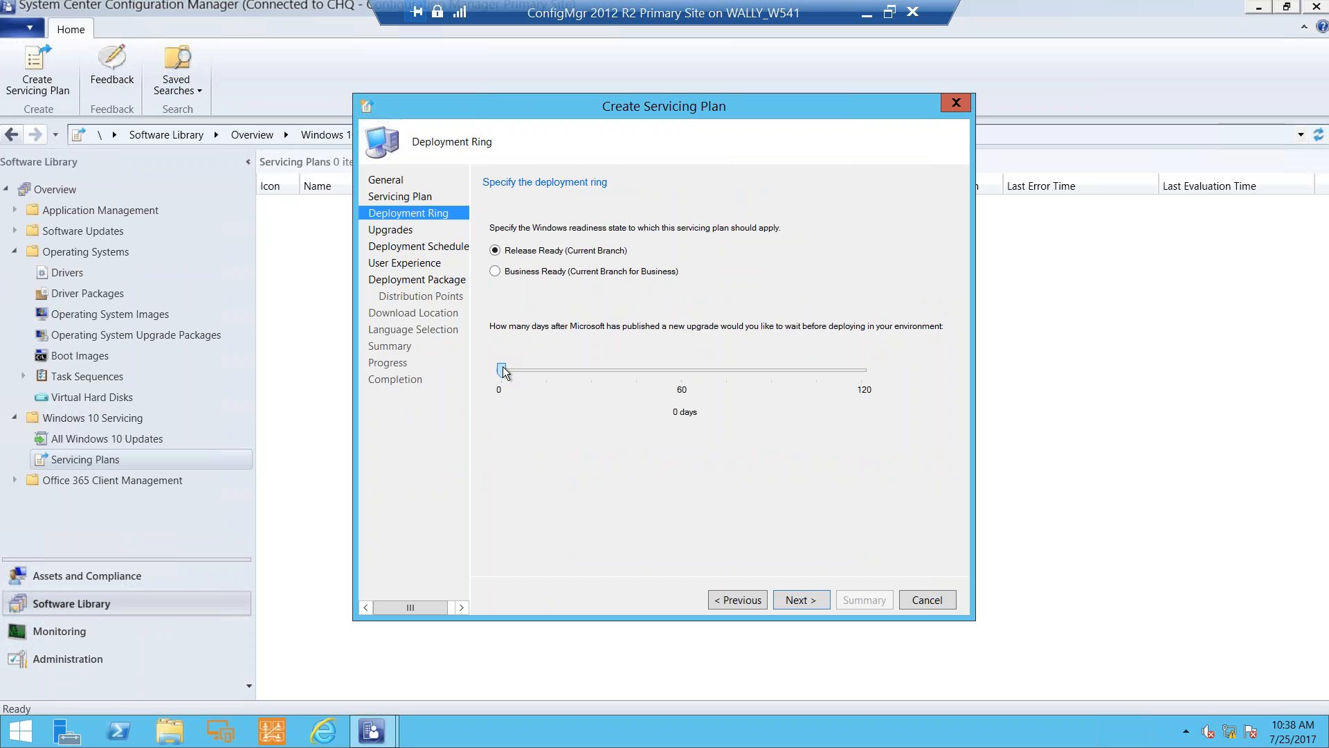
pyautogui.moveTo(502, 367); pyautogui.dragTo(593, 370)
pyautogui.moveTo(592, 371); pyautogui.dragTo(503, 373)
pyautogui.click(798, 600)
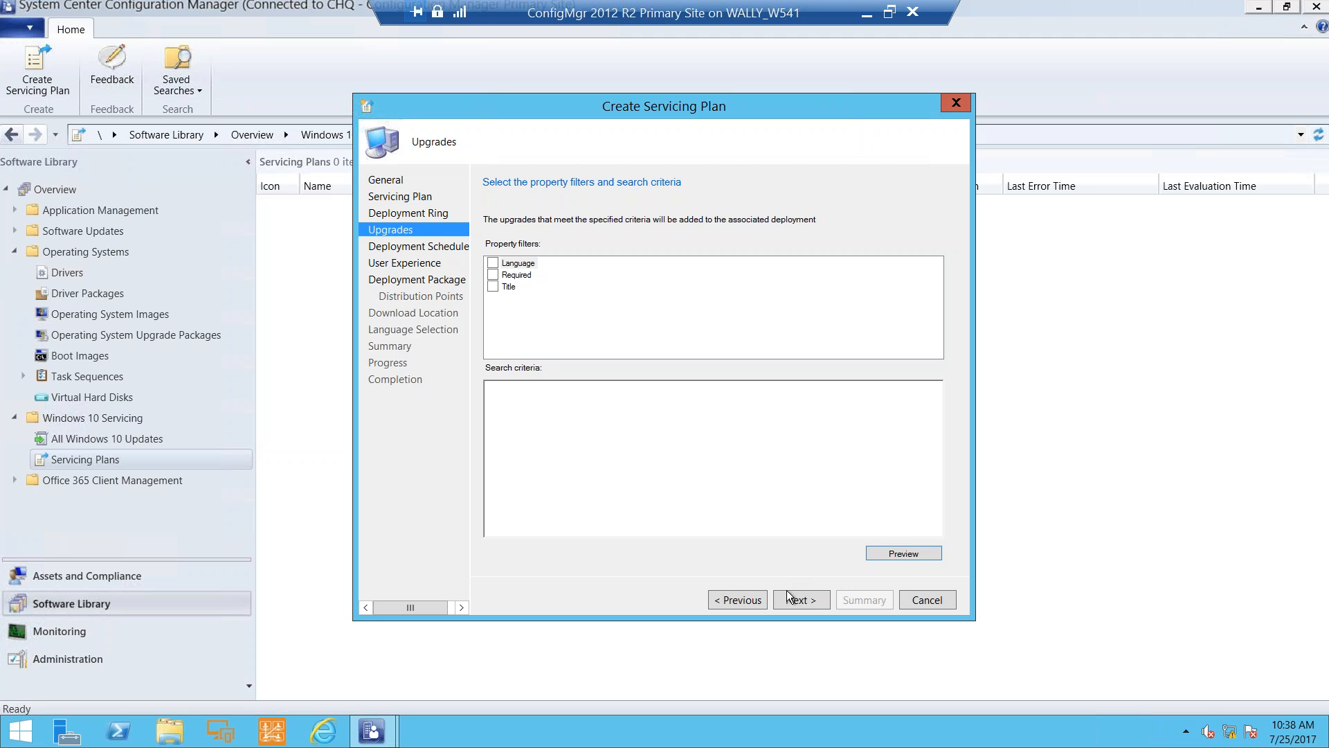
# Step: Add a Language filter to the servicing plan's upgrades and set it to English
pyautogui.click(492, 263)
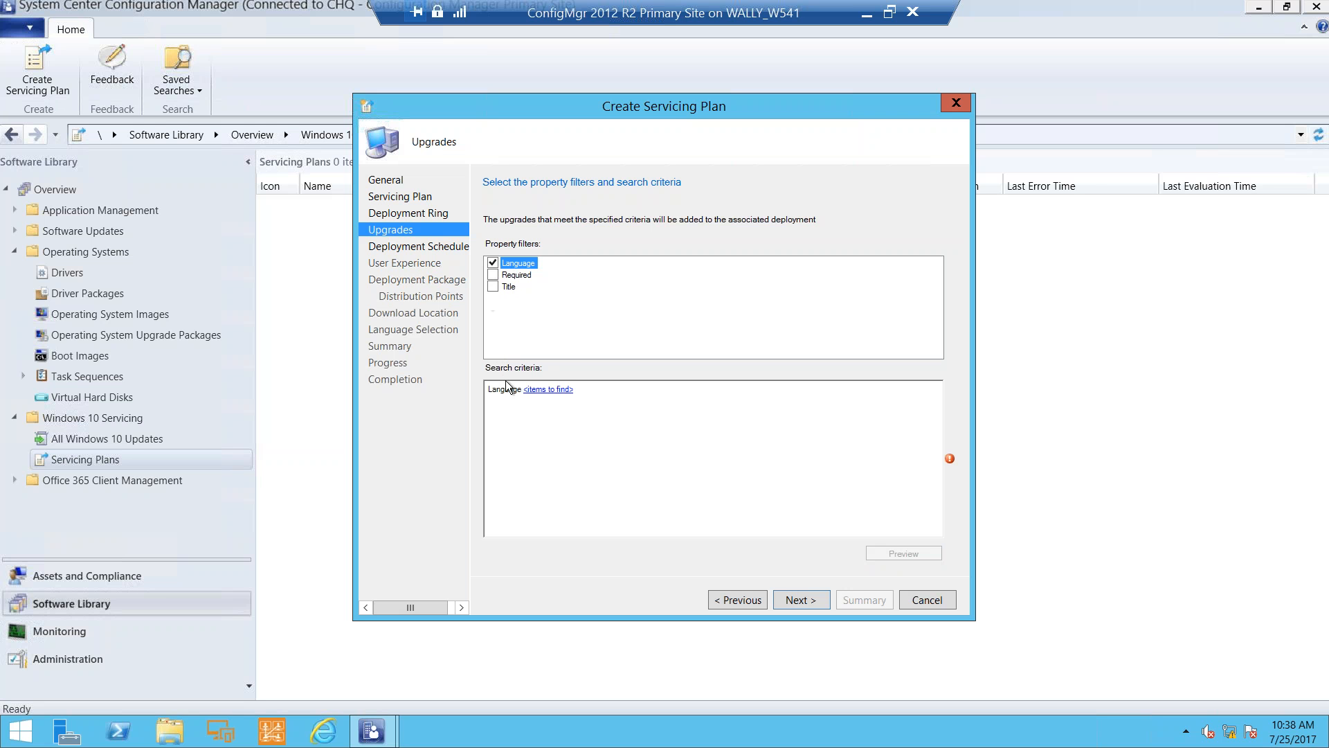
pyautogui.click(550, 389)
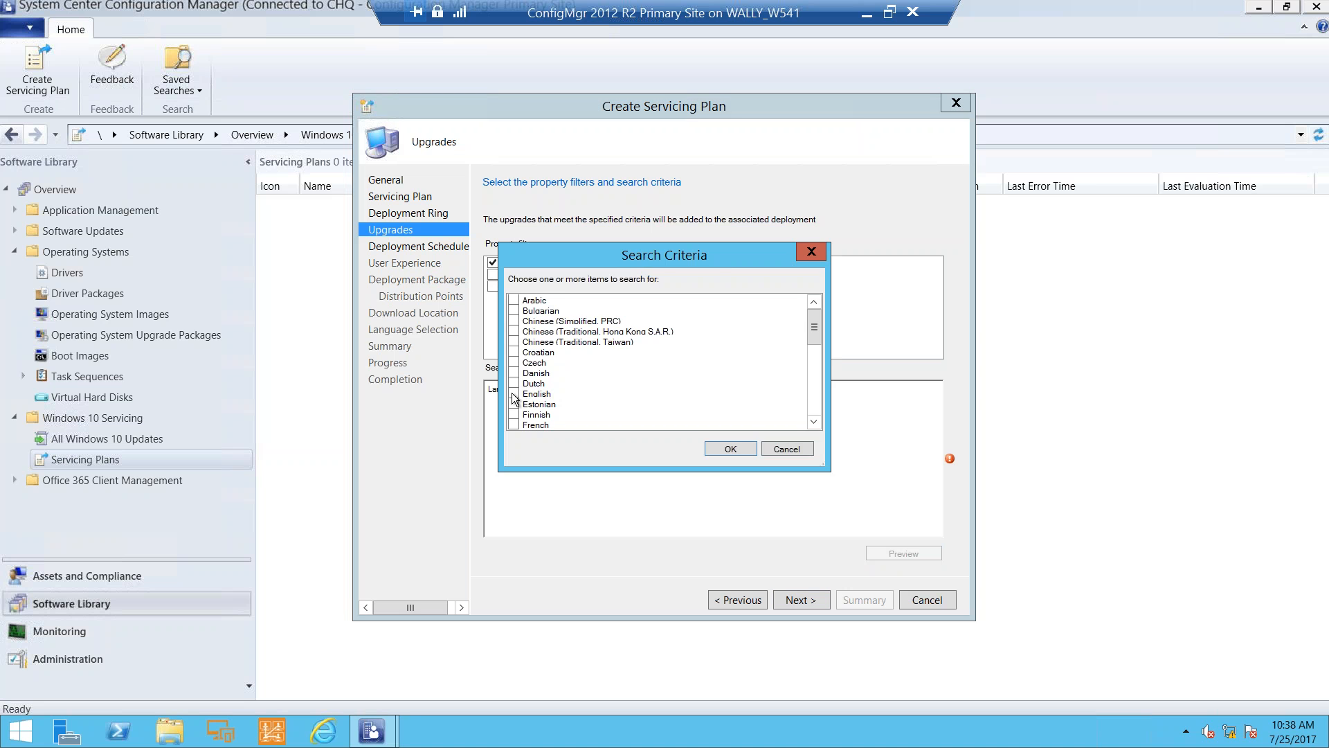
pyautogui.click(513, 394)
pyautogui.click(729, 449)
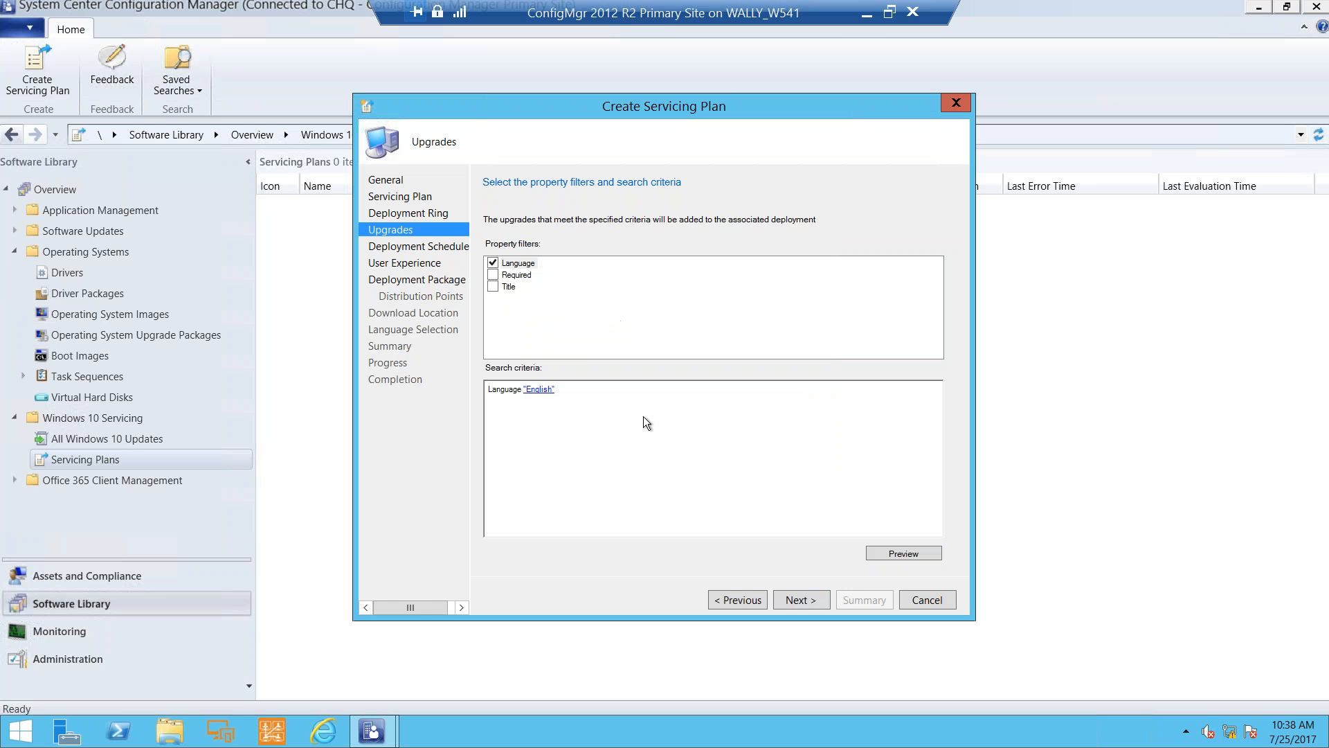
# Step: Add a Title filter to the servicing plan's upgrades and set its search text to enterprise, version 1703
pyautogui.click(492, 286)
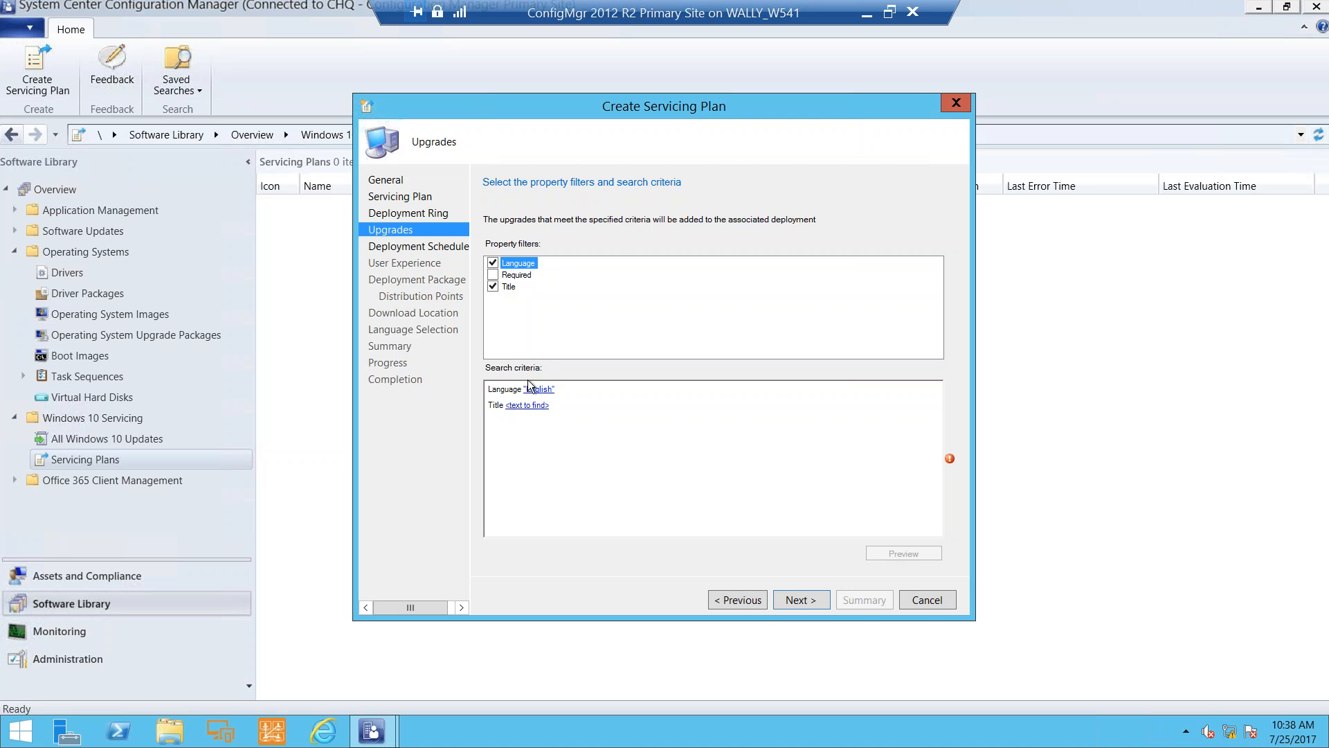
pyautogui.click(534, 407)
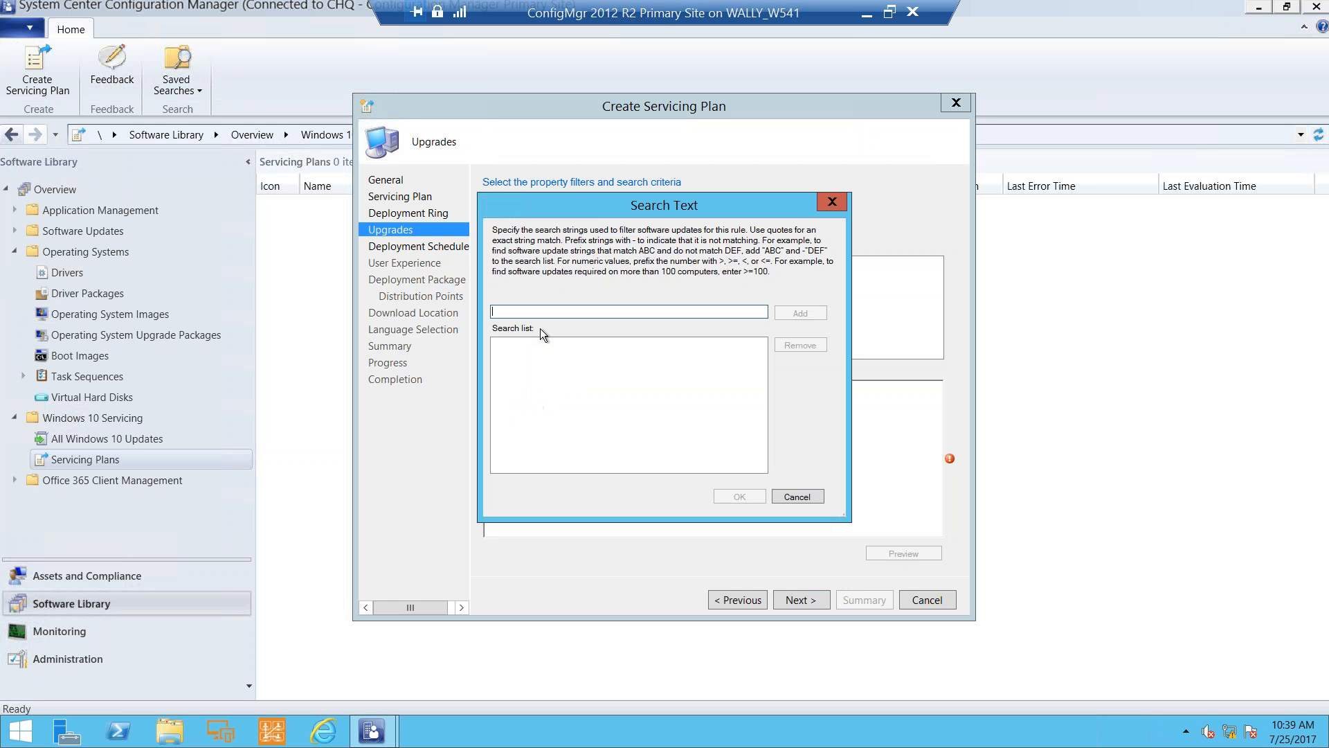
pyautogui.write('enterprise, vers')
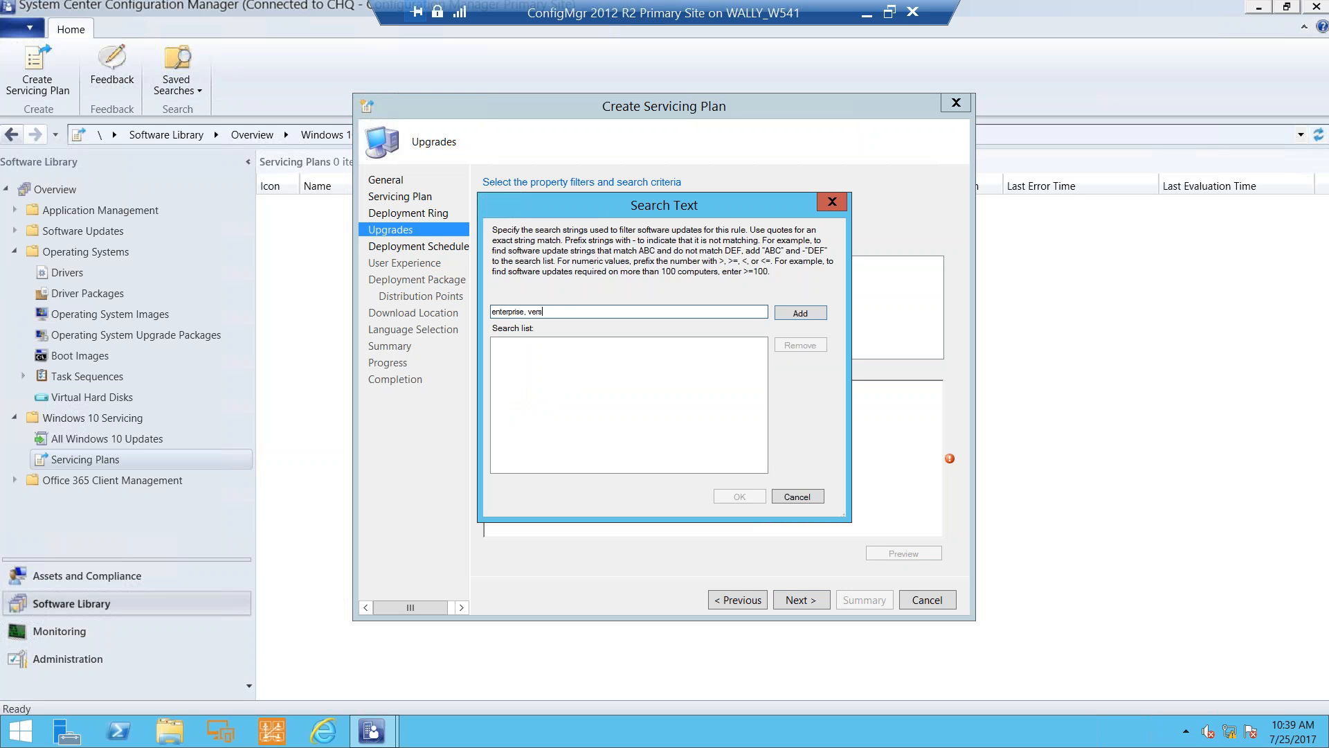
pyautogui.write('ion 1703')
pyautogui.click(783, 310)
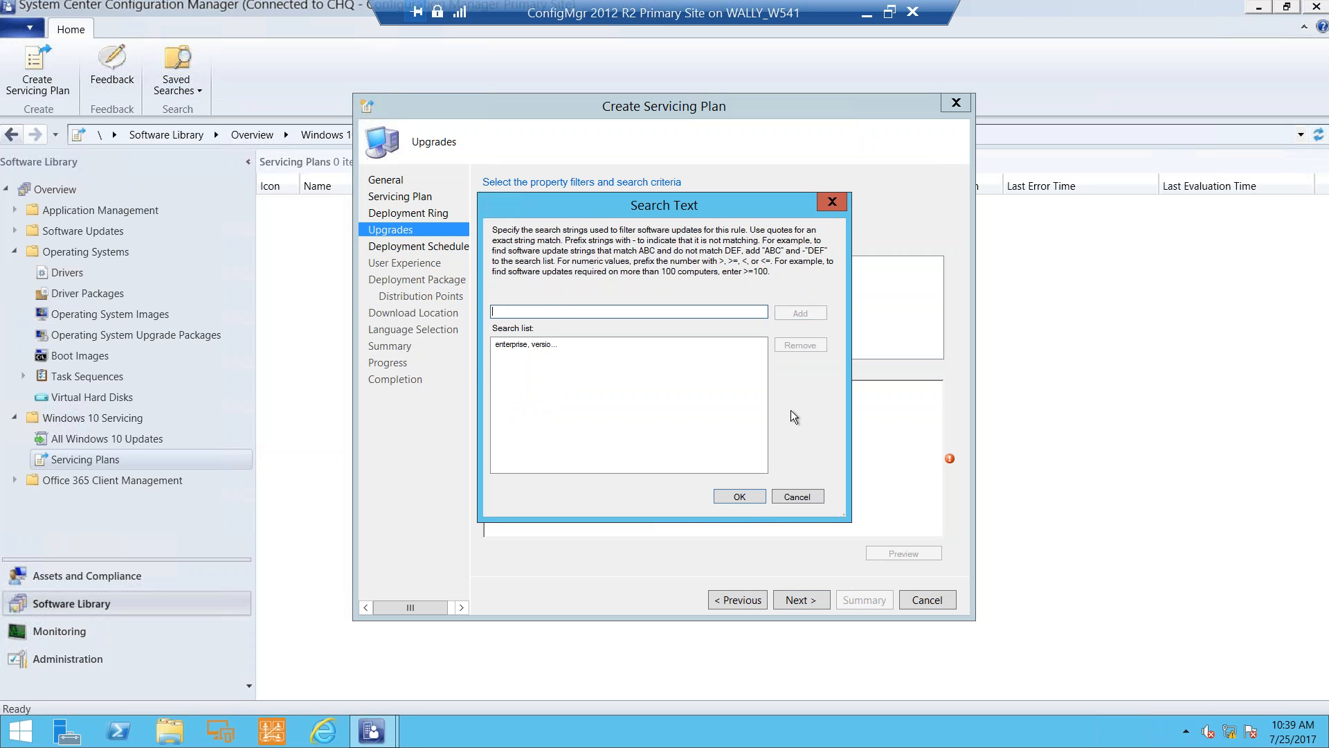
pyautogui.click(754, 497)
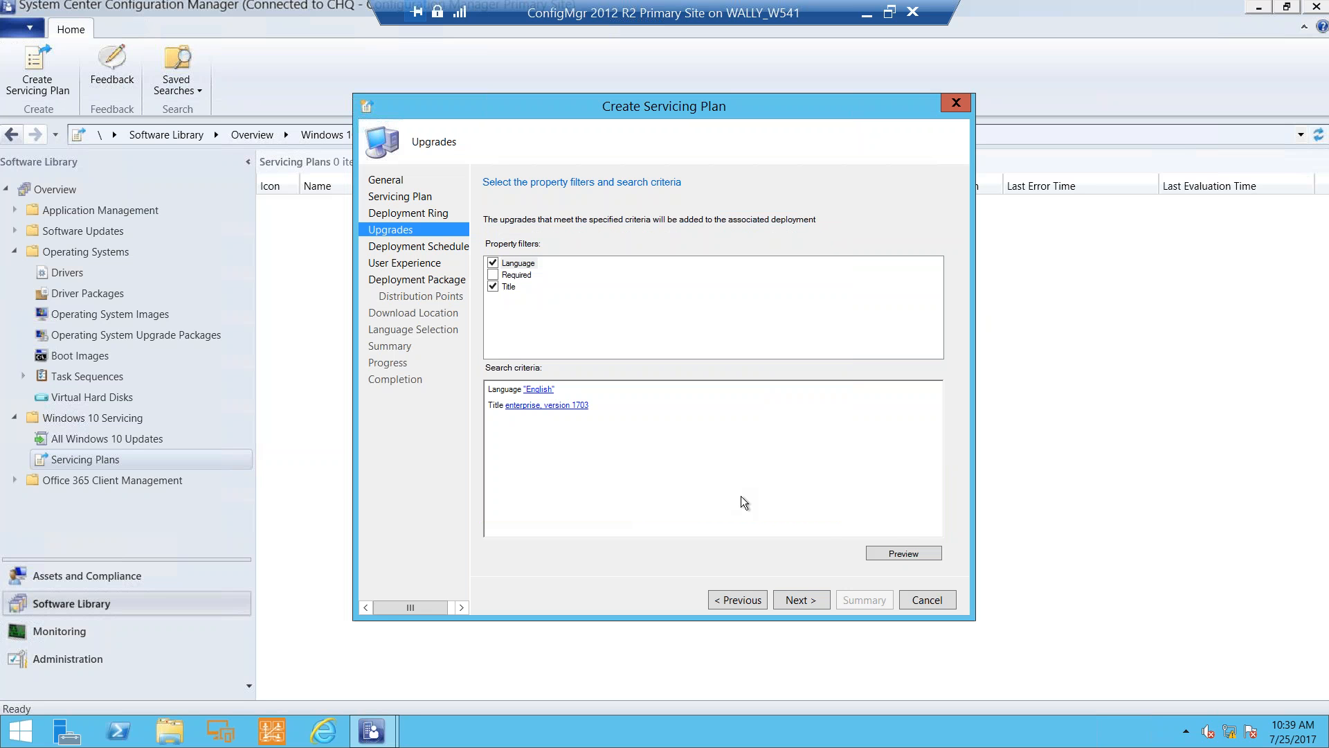
# Step: Preview the updates matching the Language and Title filters, widening the title column to read the full names
pyautogui.click(896, 557)
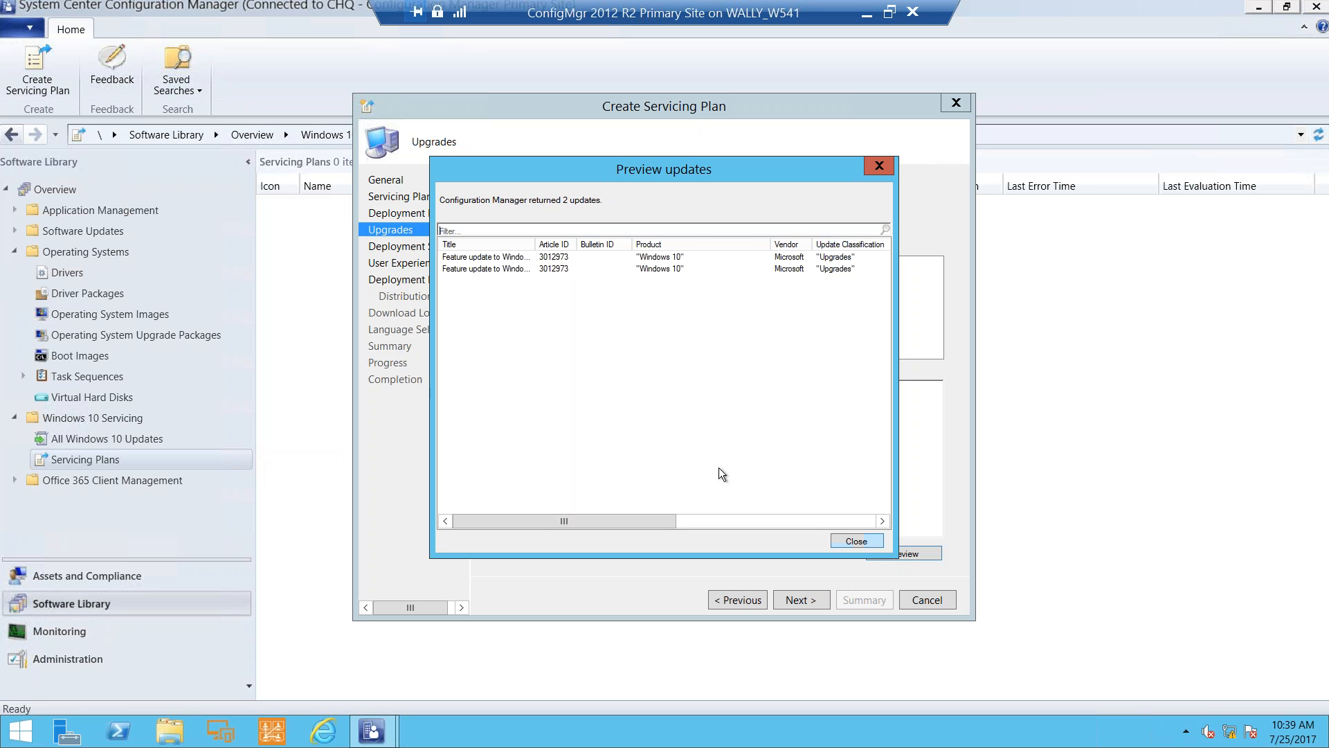
pyautogui.doubleClick(535, 244)
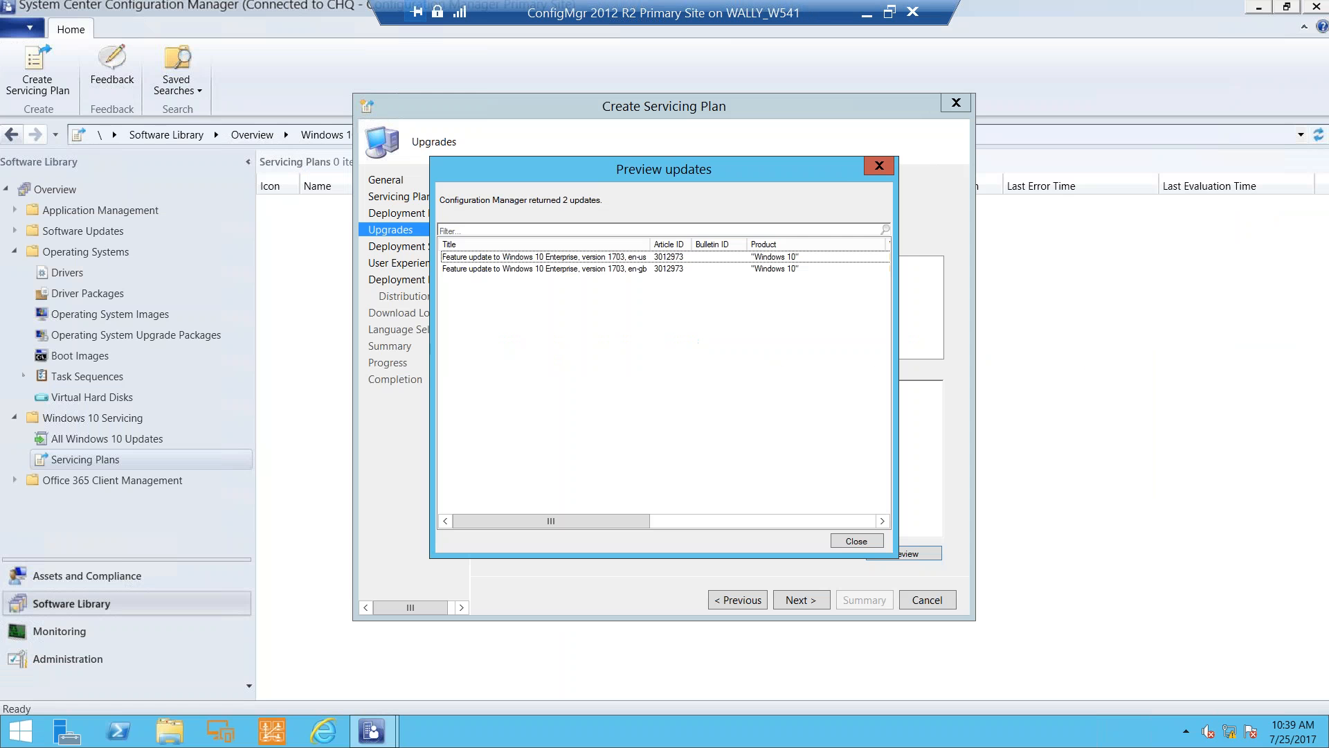
pyautogui.click(864, 540)
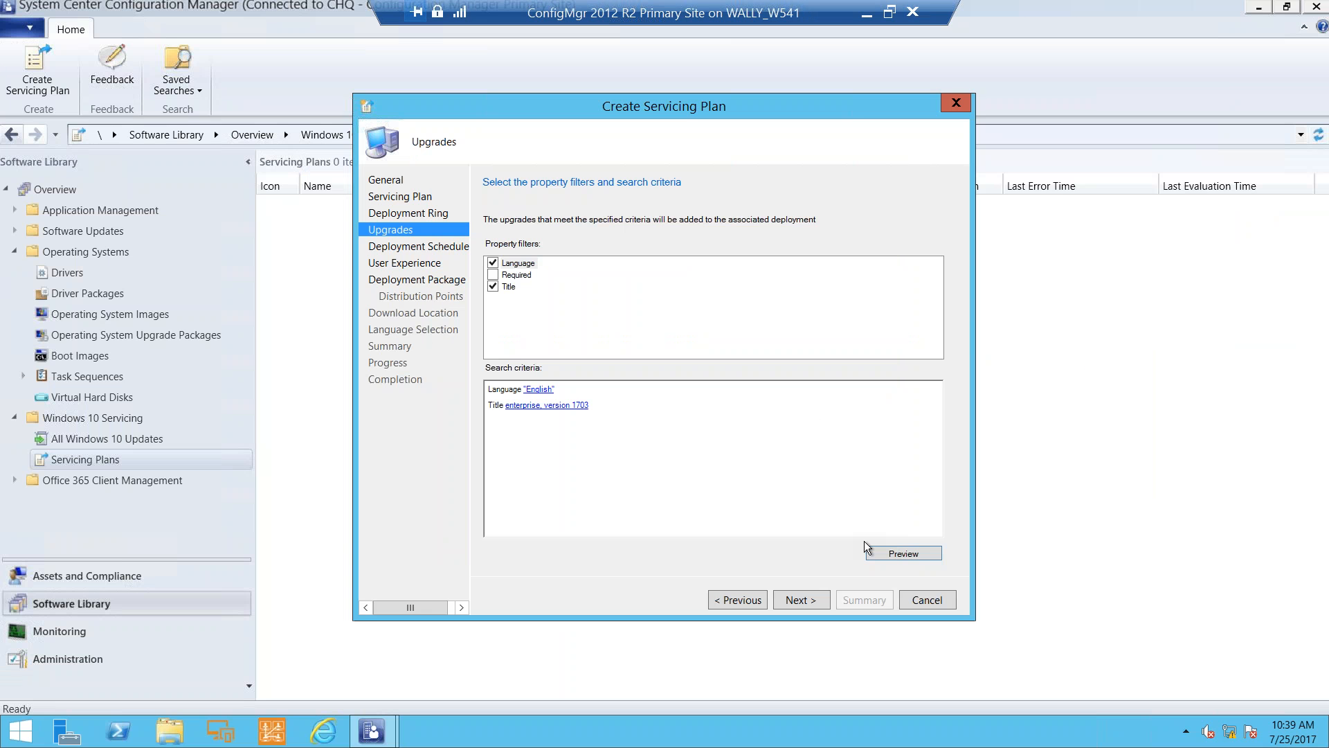
# Step: Replace the Title filter's search text with enterprise, version 1703, en-us
pyautogui.click(588, 405)
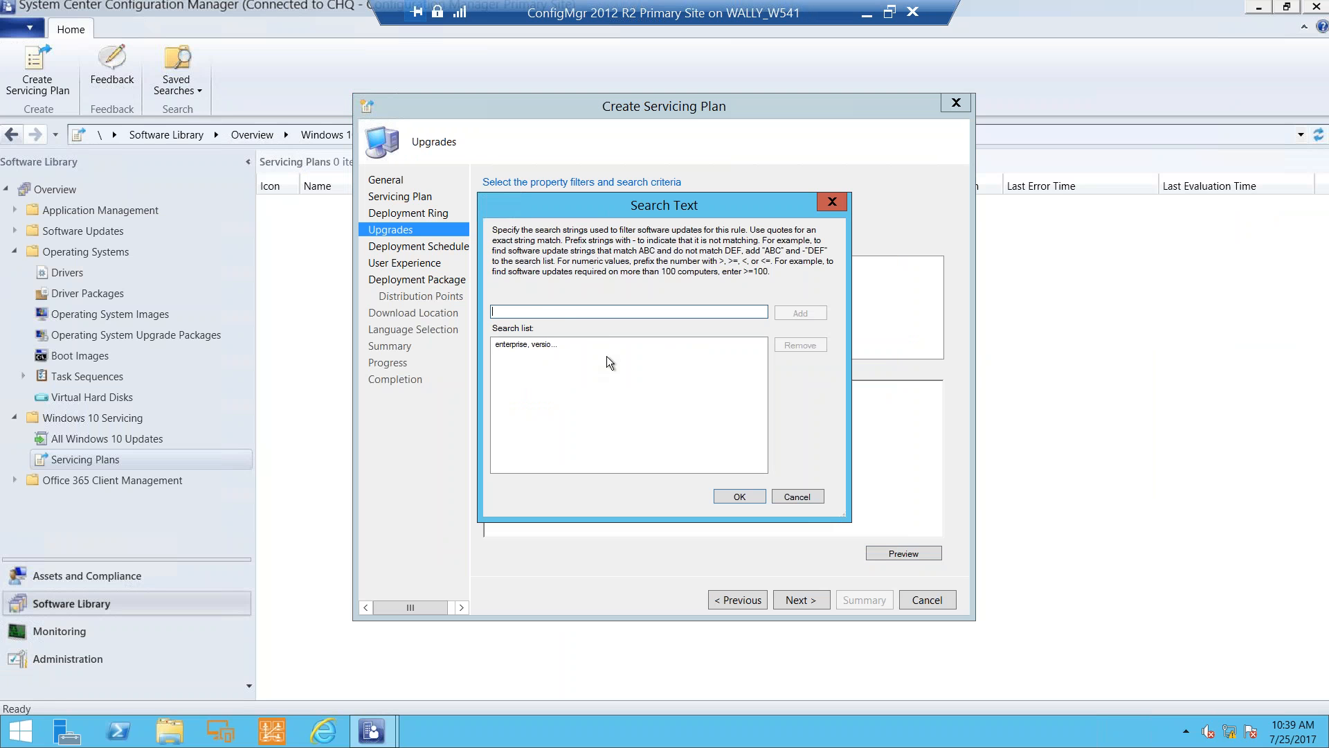
pyautogui.click(558, 346)
pyautogui.click(593, 312)
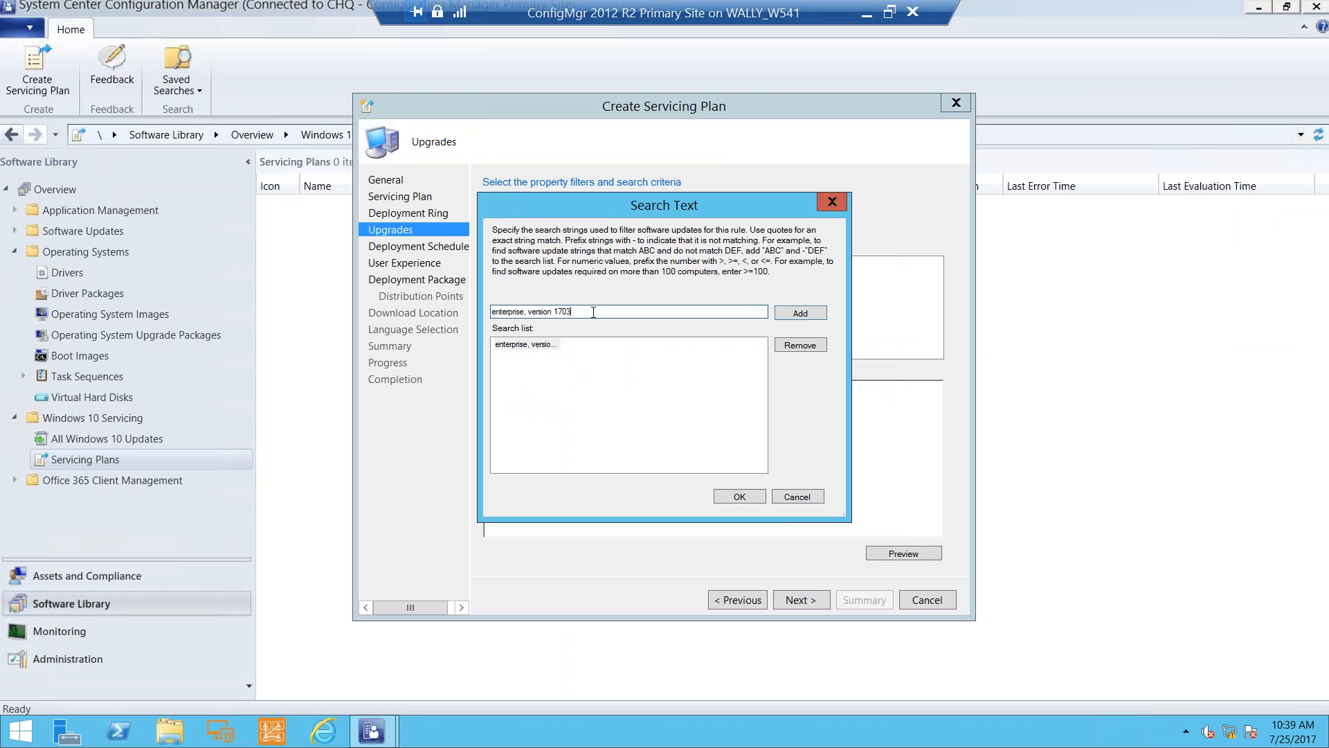
pyautogui.write(', en-us')
pyautogui.click(586, 347)
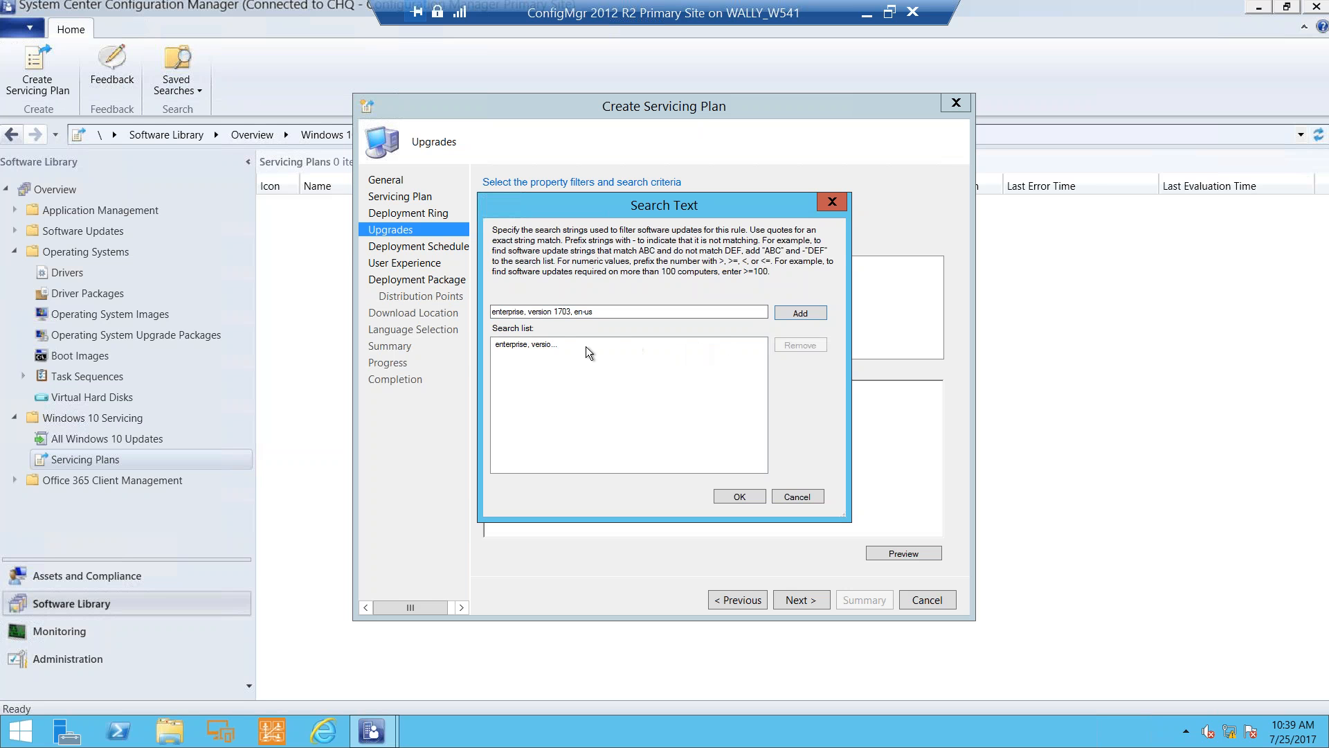
pyautogui.click(517, 346)
pyautogui.click(787, 345)
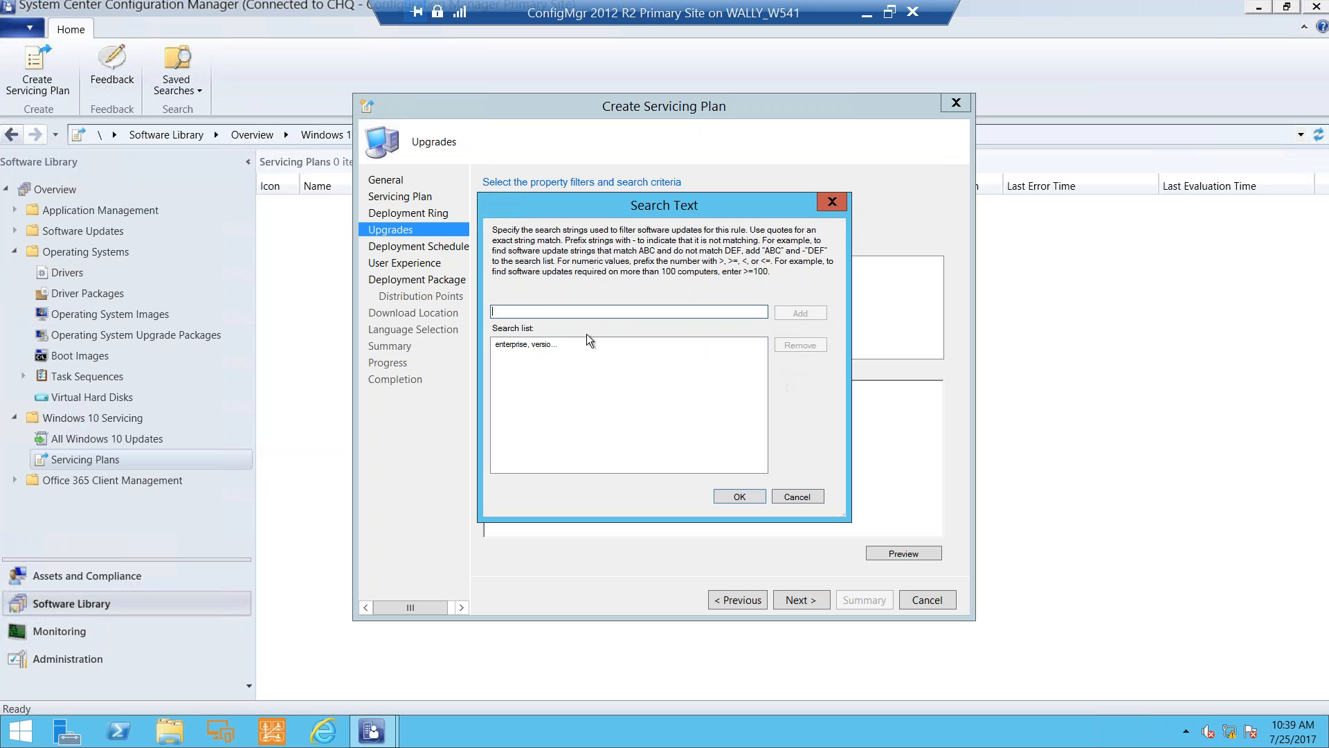
pyautogui.click(542, 342)
pyautogui.click(578, 311)
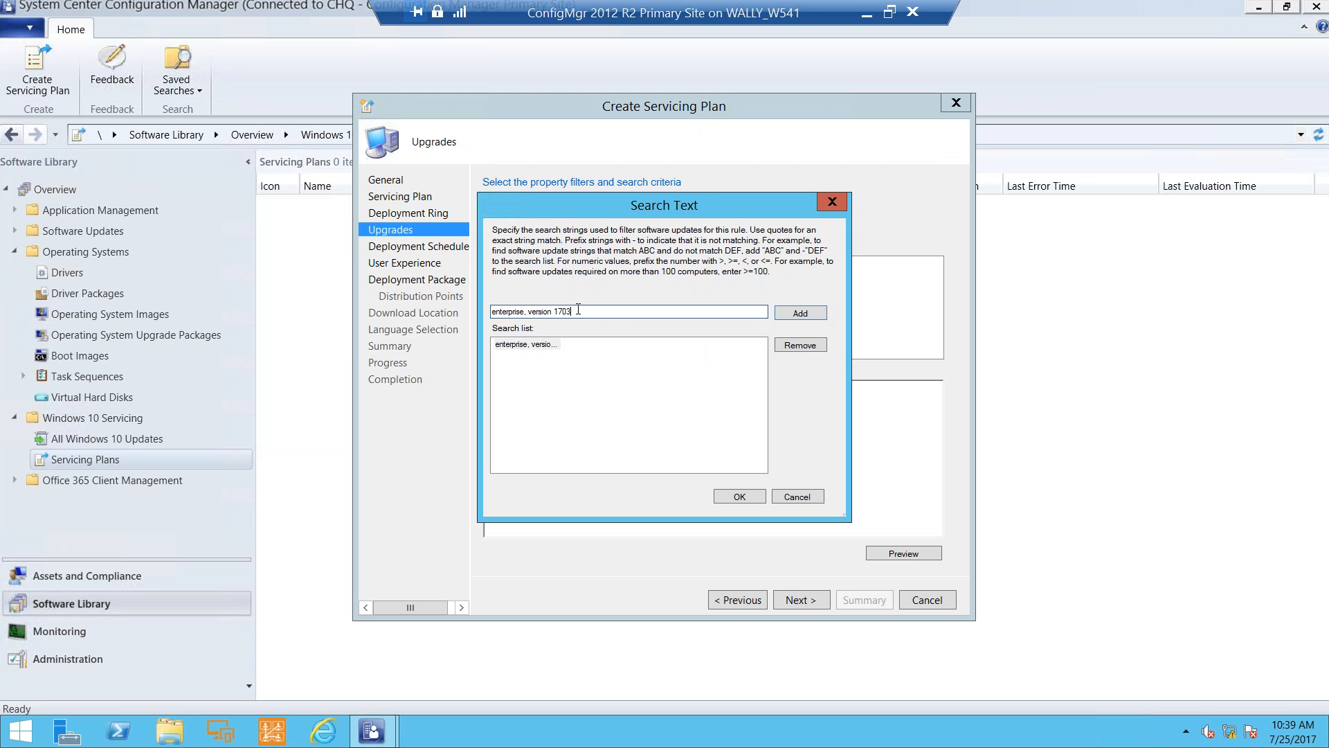
pyautogui.write(', en-us')
pyautogui.click(784, 313)
pyautogui.click(546, 346)
pyautogui.click(786, 345)
pyautogui.click(746, 497)
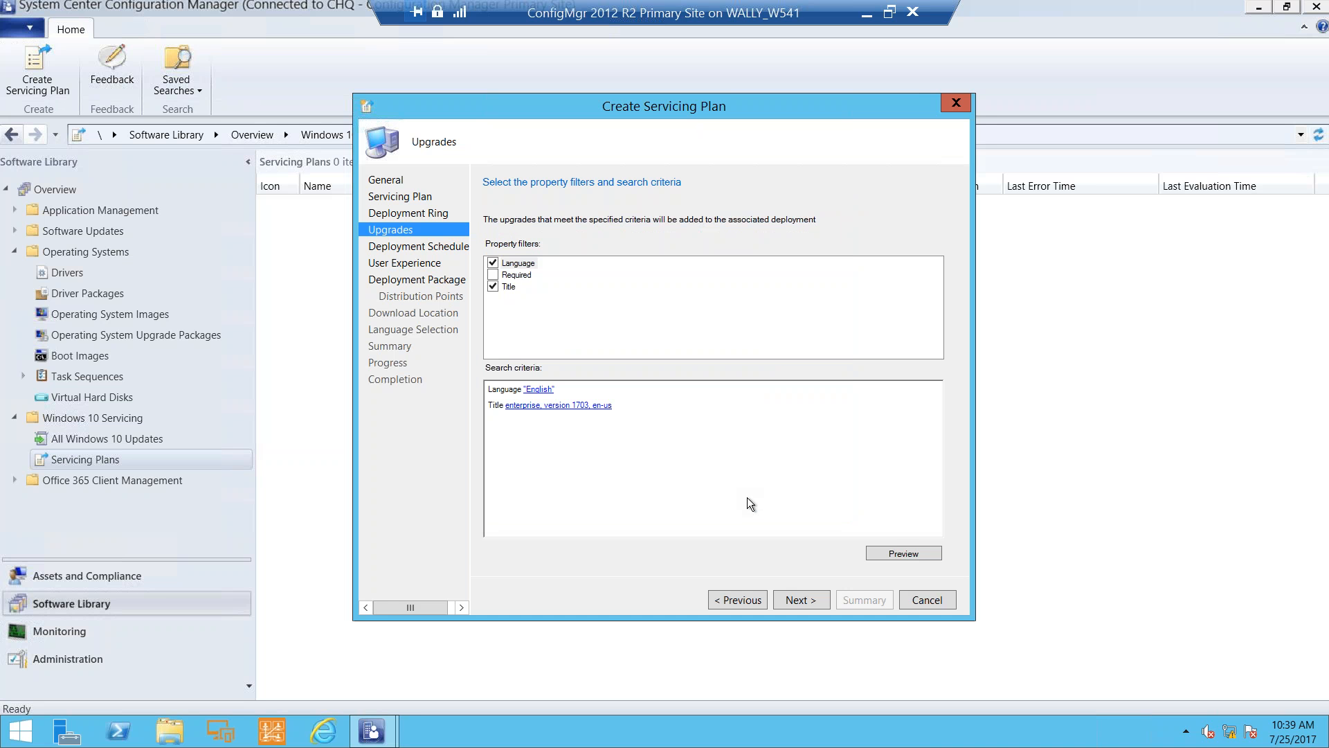
# Step: Preview the updates matching the revised Title filter and continue to the deployment schedule
pyautogui.click(891, 550)
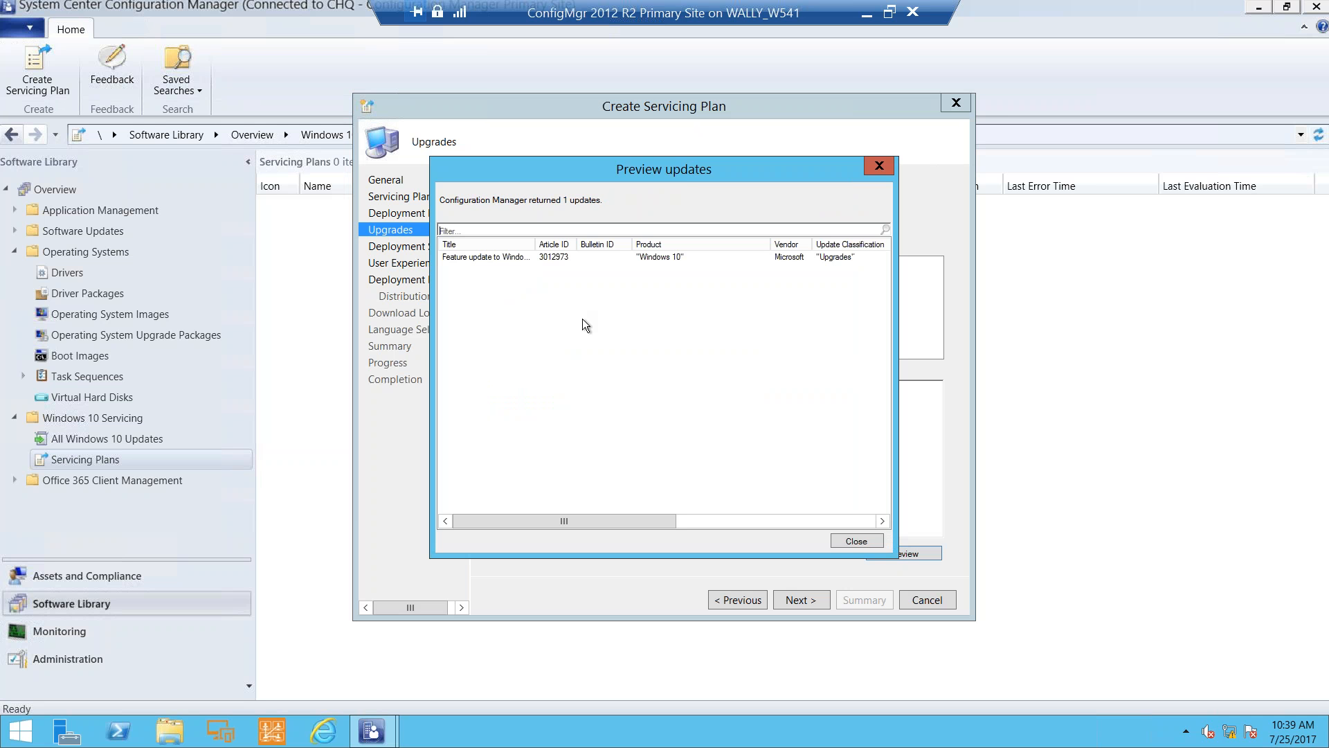
pyautogui.click(845, 541)
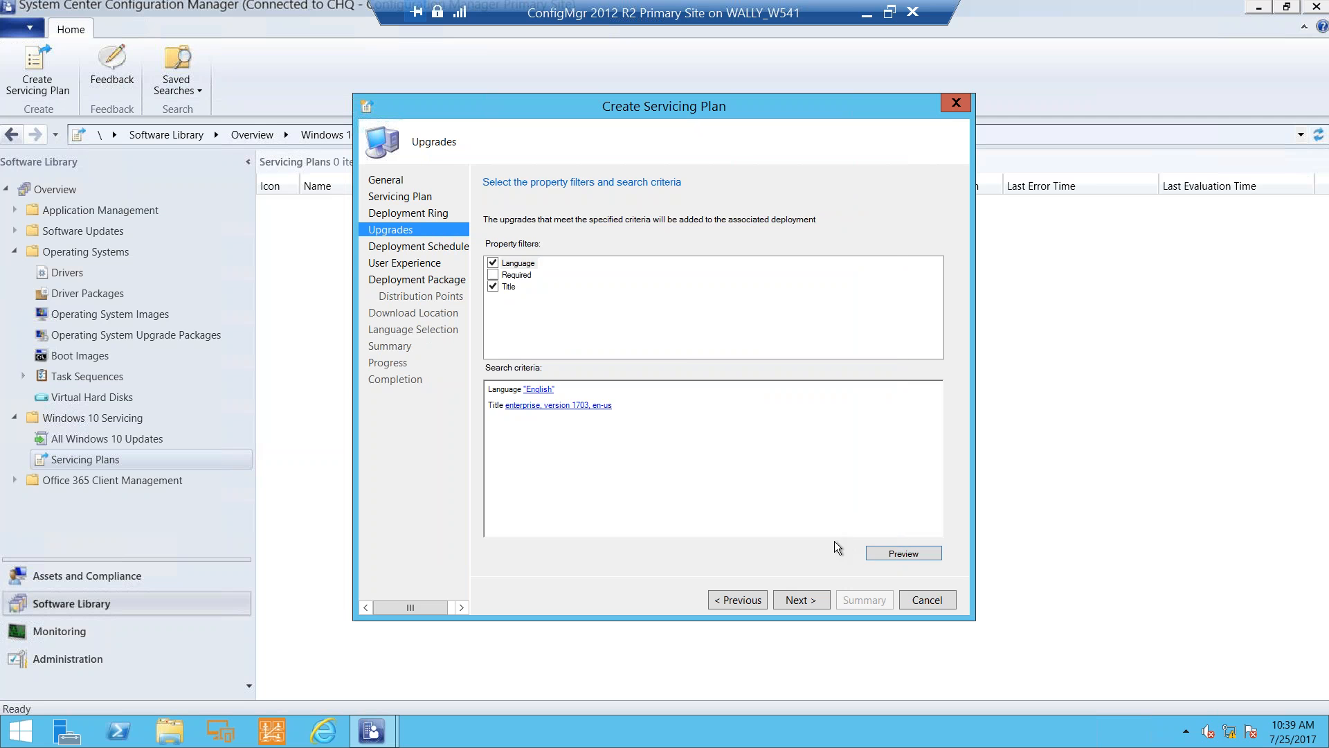
pyautogui.click(808, 600)
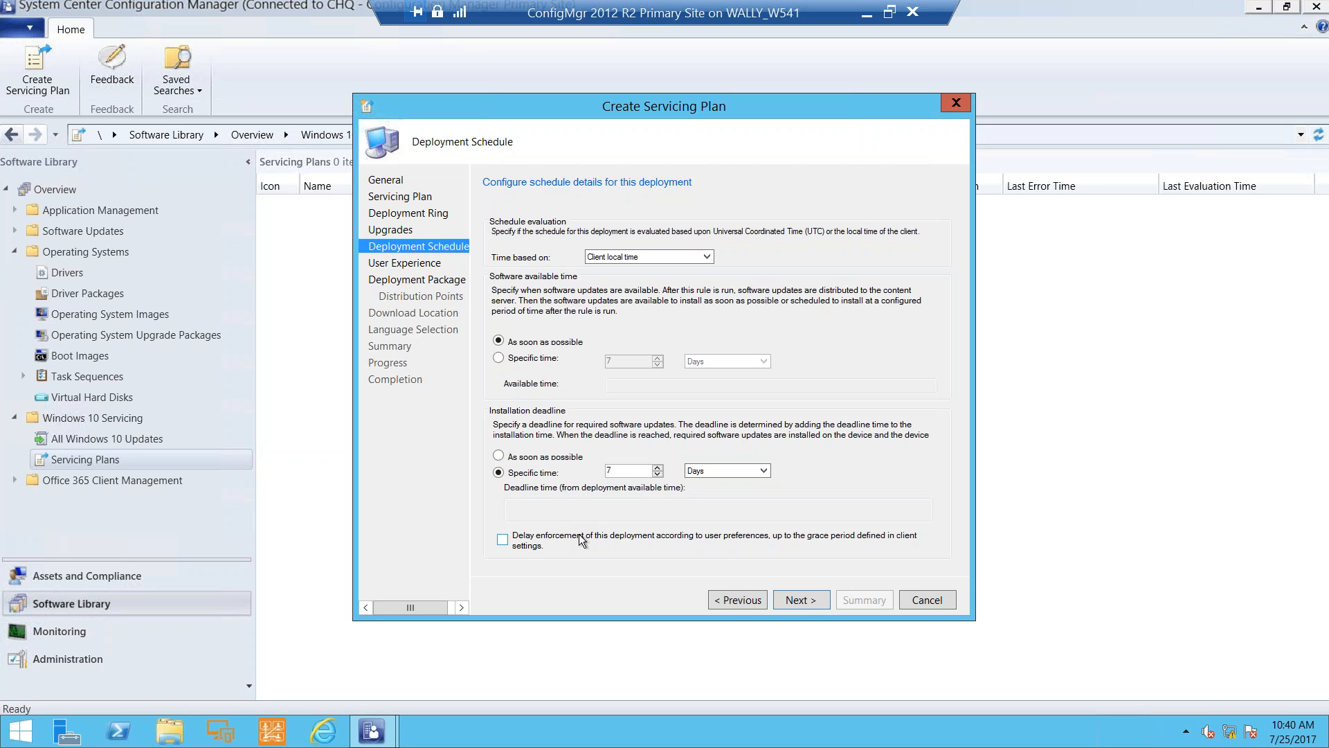
# Step: Accept the default deployment schedule, keep notifications hidden in Software Center, and continue to the deployment package settings
pyautogui.click(801, 600)
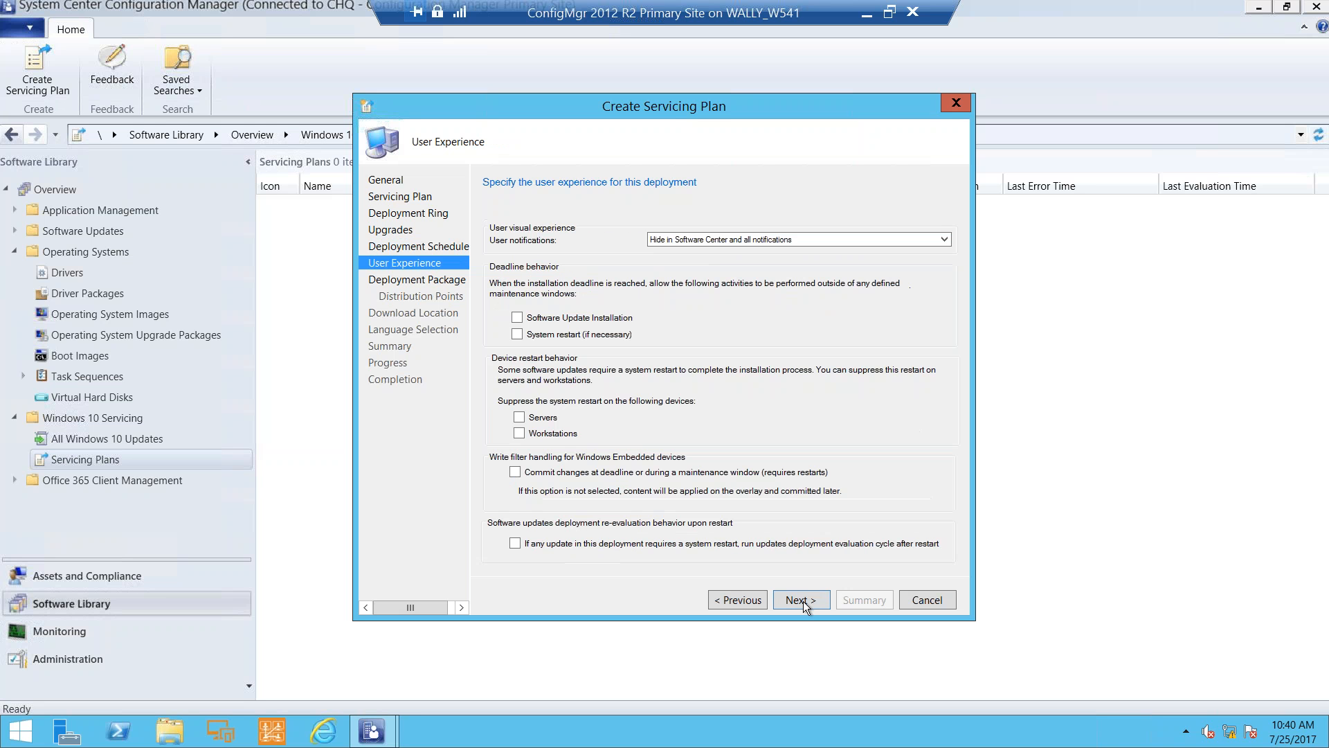
pyautogui.click(733, 240)
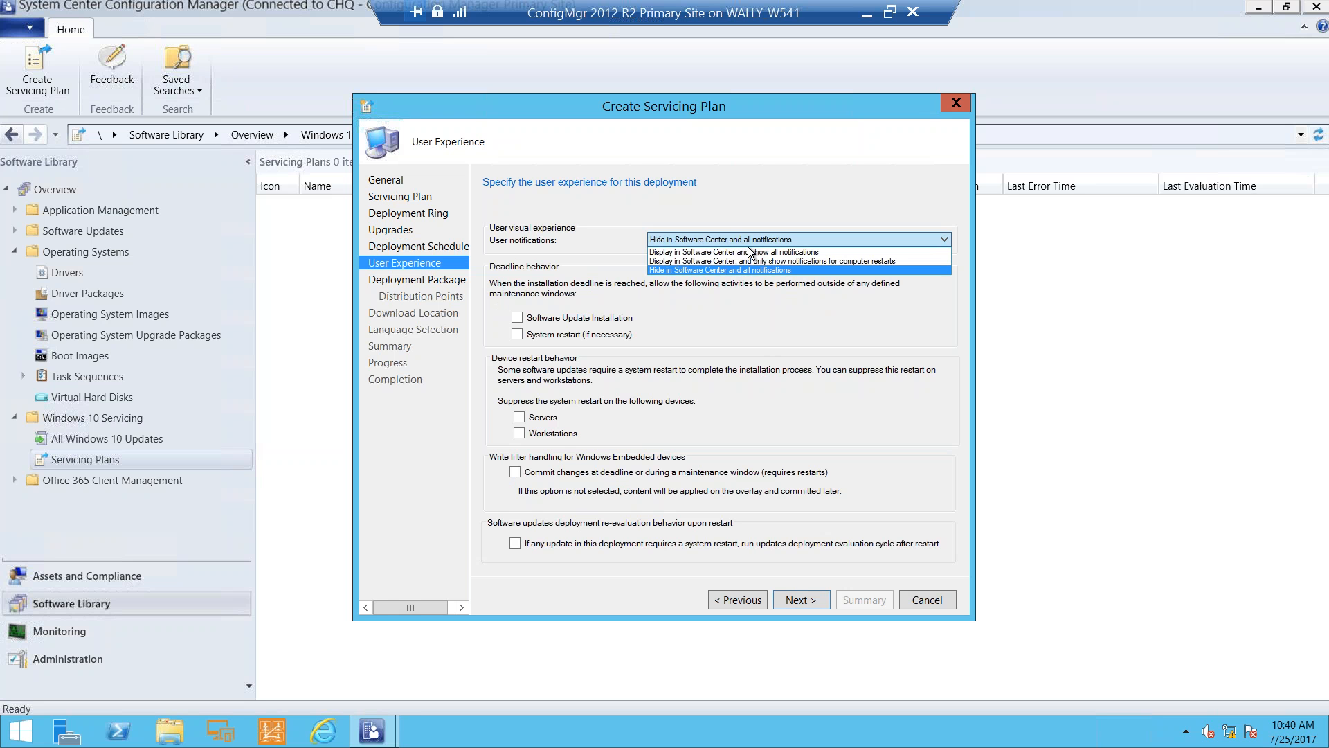
pyautogui.click(750, 240)
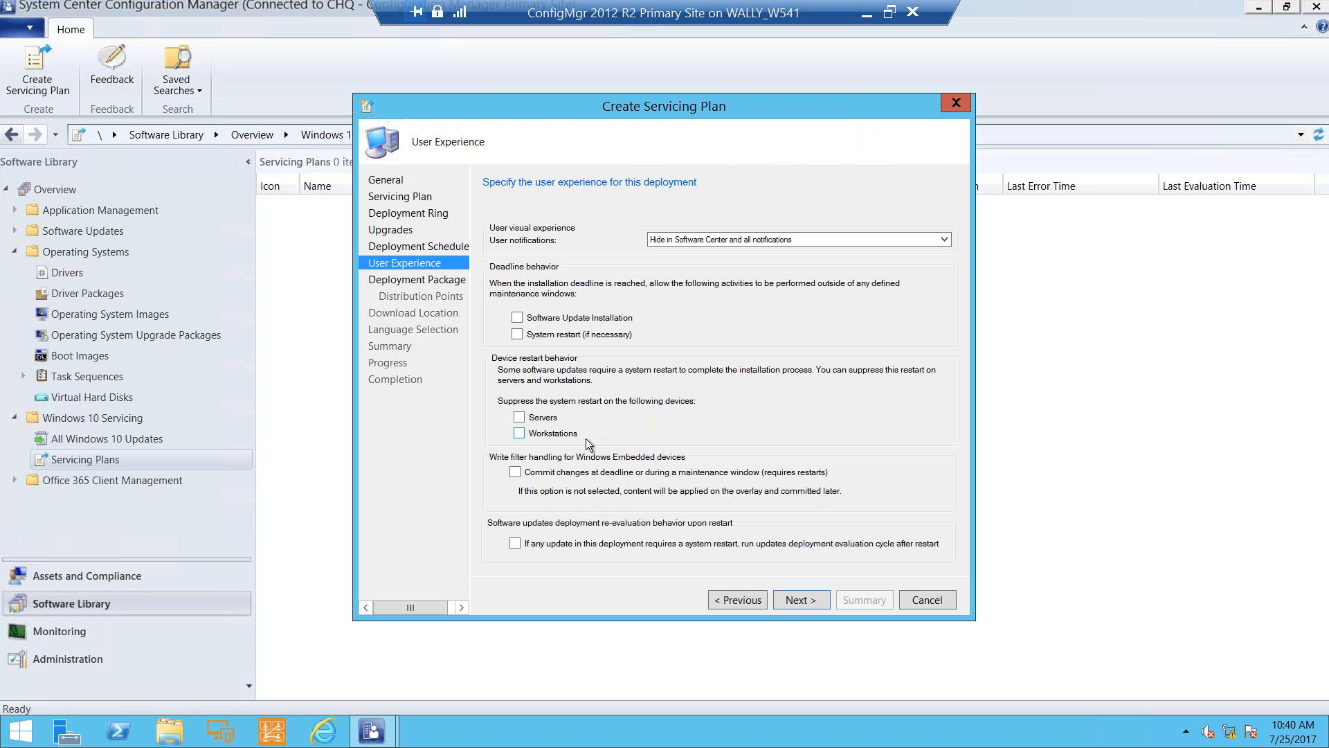
pyautogui.click(809, 600)
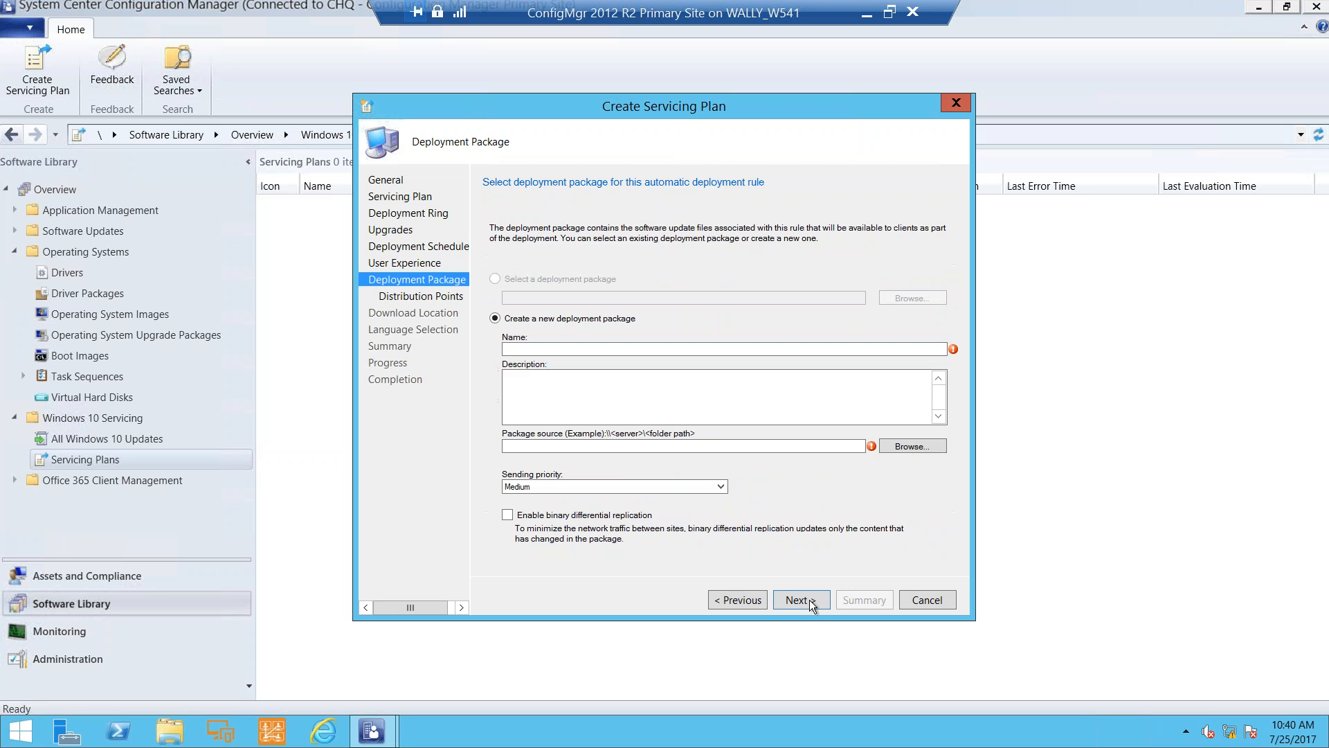
# Step: Create a new deployment package named Windows 10 1703 Update with its source in a Windows 10 folder under \\primary\c$, and continue
pyautogui.click(548, 351)
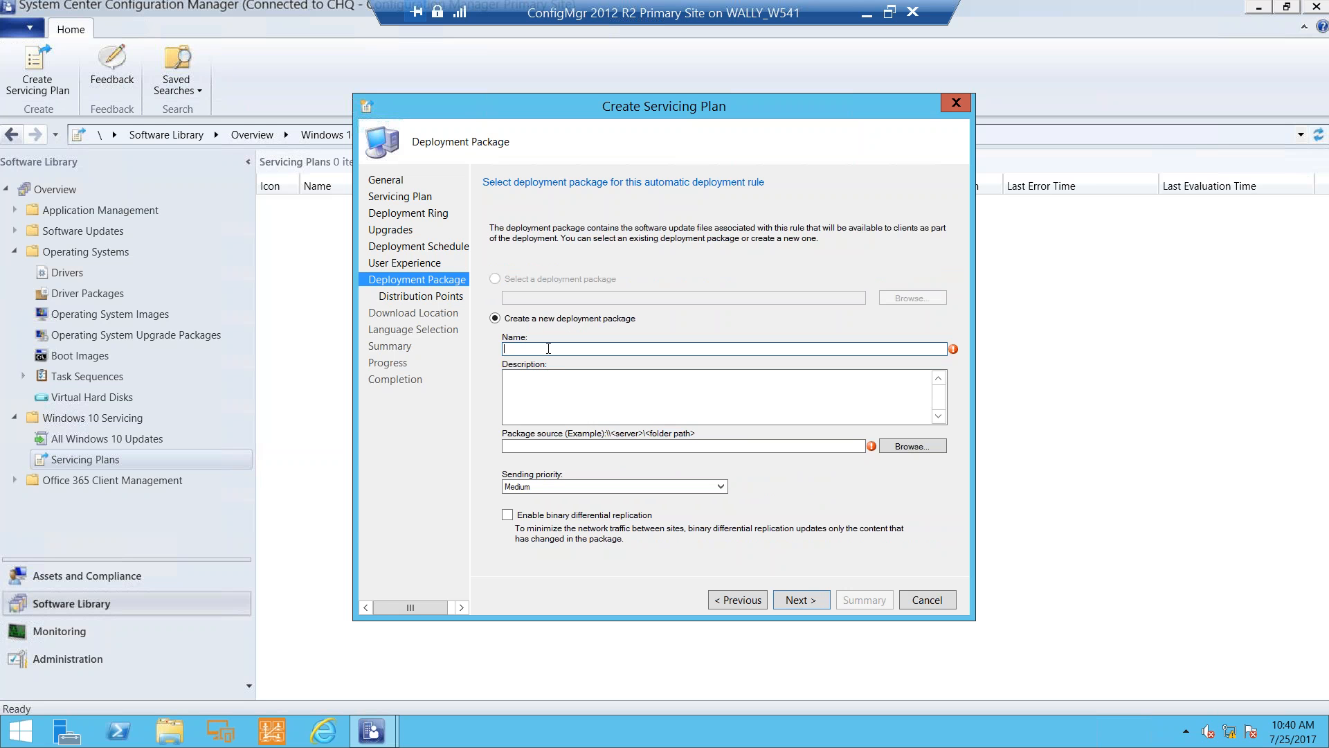
pyautogui.write('Windows 10 1703 Update')
pyautogui.click(571, 446)
pyautogui.write('\\\\primary\\c$\\W')
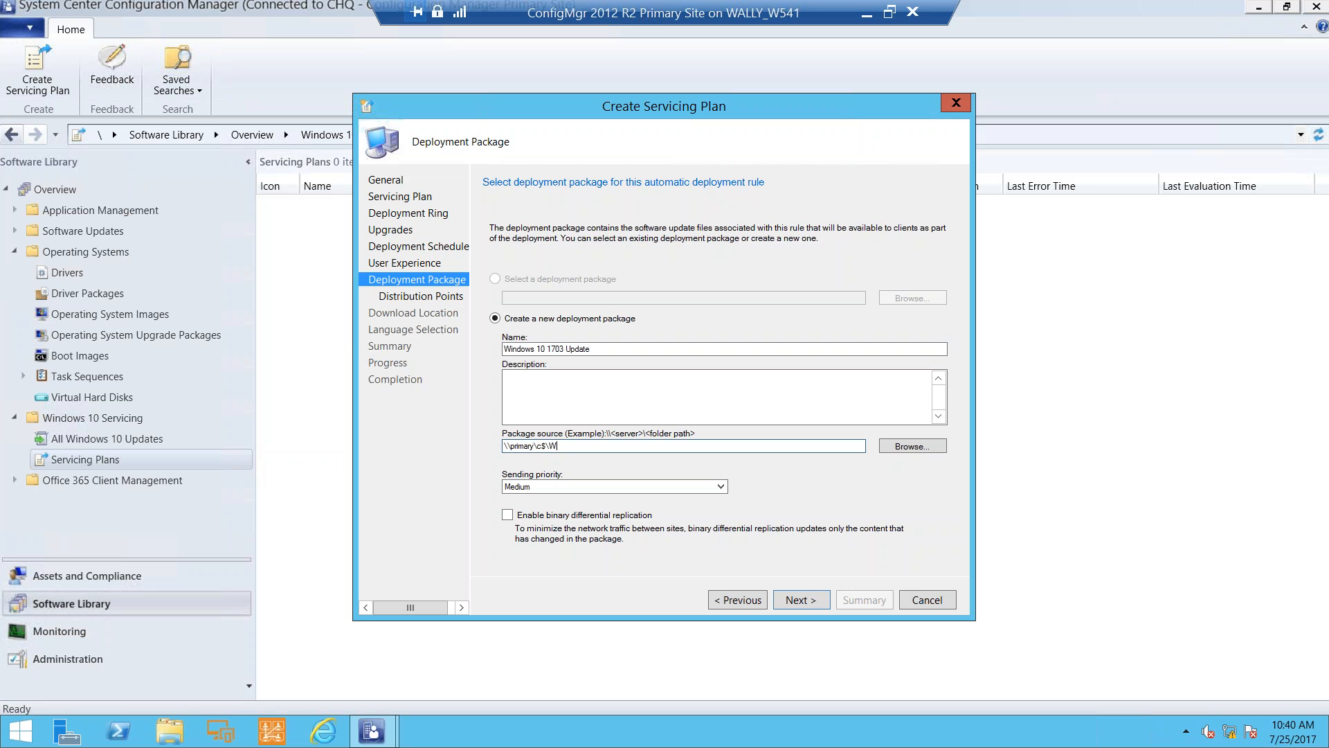
pyautogui.write('idnows')
pyautogui.press('BackSpace')
pyautogui.press('BackSpace')
pyautogui.press('BackSpace')
pyautogui.press('BackSpace')
pyautogui.press('BackSpace')
pyautogui.write('ndows')
pyautogui.press('BackSpace')
pyautogui.write('_10')
pyautogui.click(802, 599)
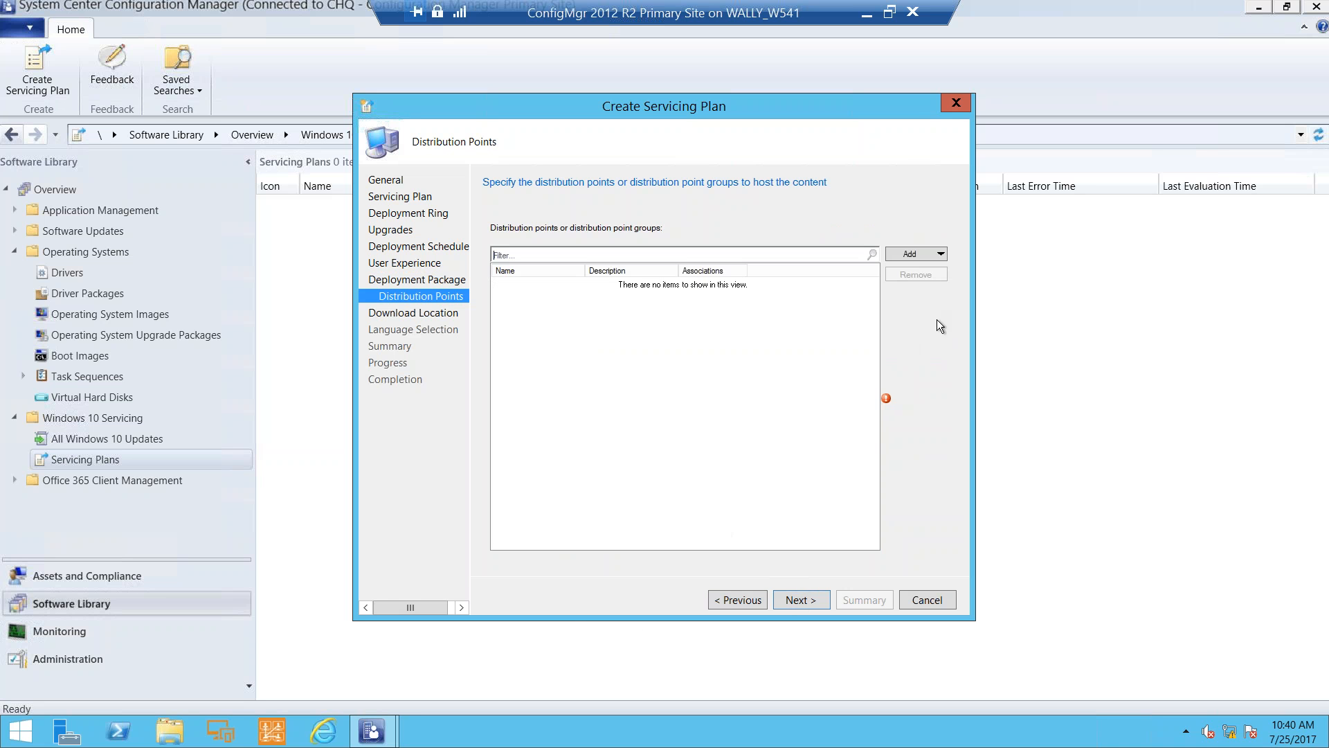
# Step: Add the on-premises distribution point PRIMARY.CIRESONDEMO.COM to host the package content and continue to the download location
pyautogui.click(929, 256)
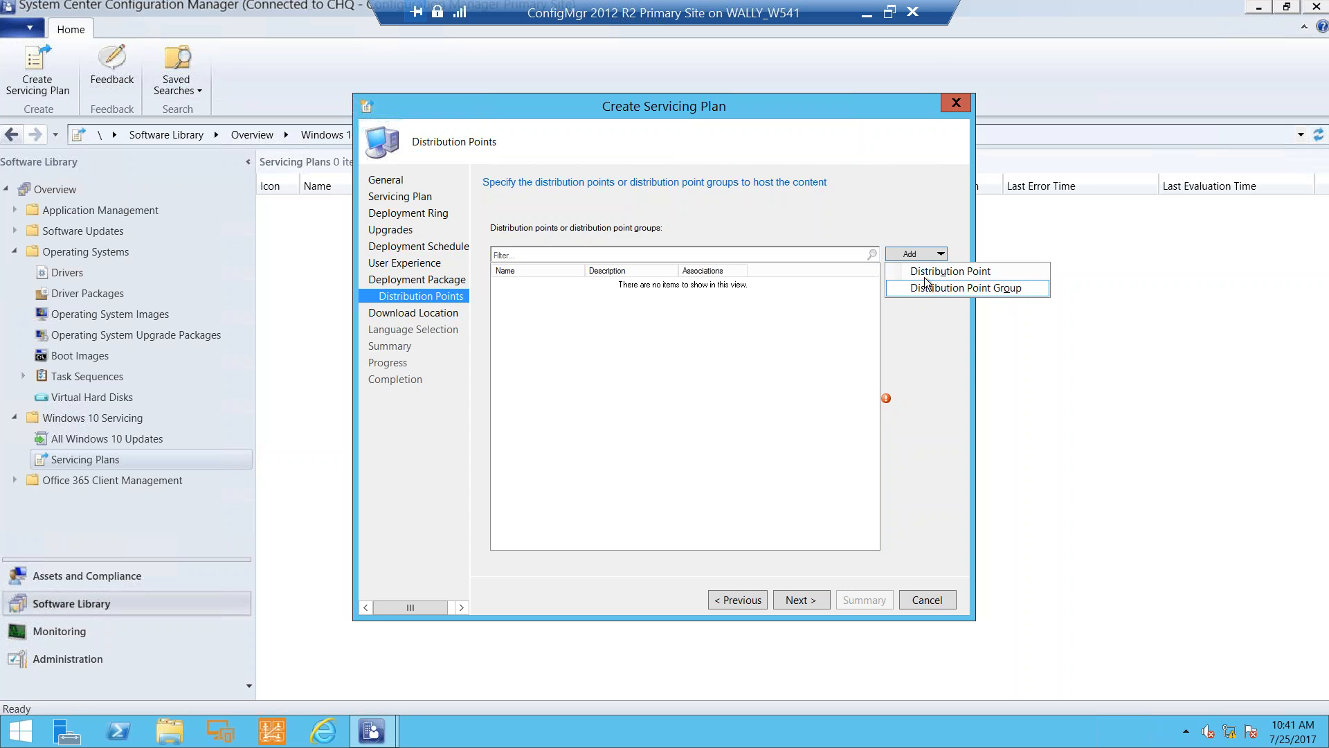
pyautogui.click(914, 272)
pyautogui.click(481, 317)
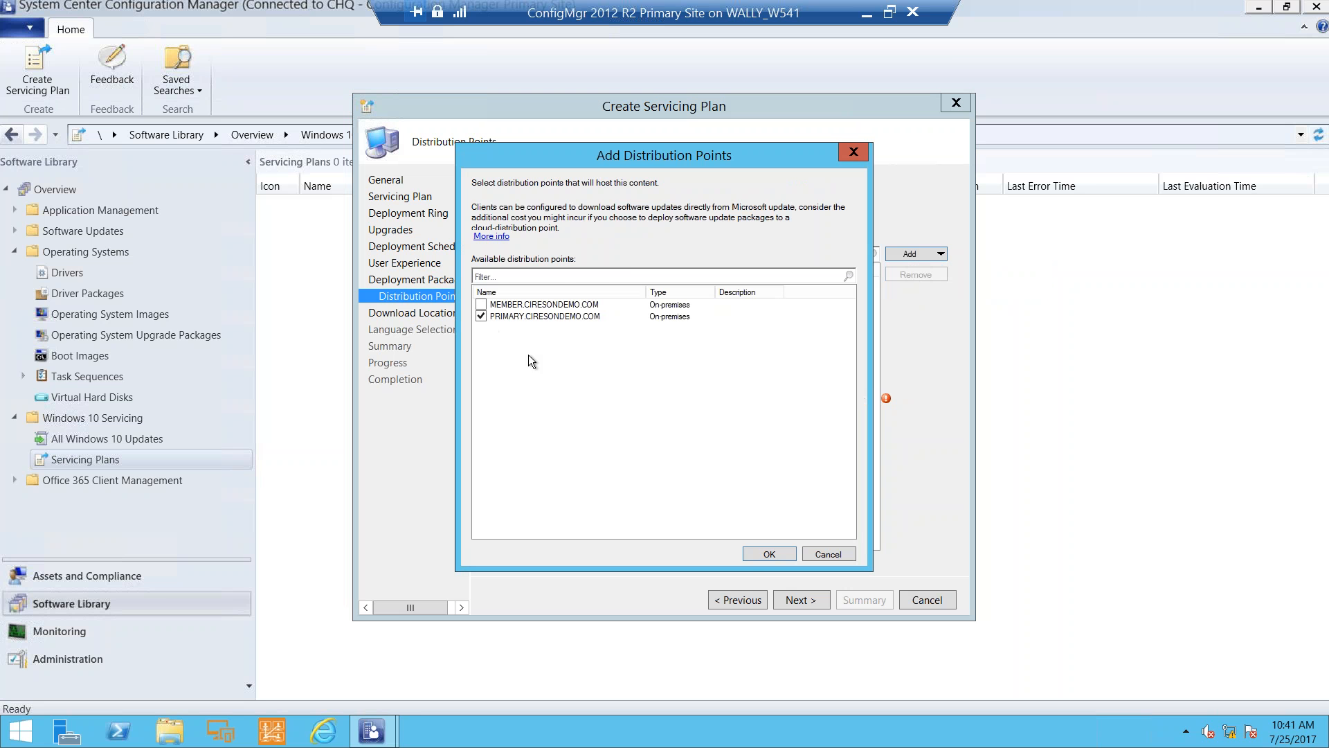
pyautogui.click(747, 554)
pyautogui.click(793, 601)
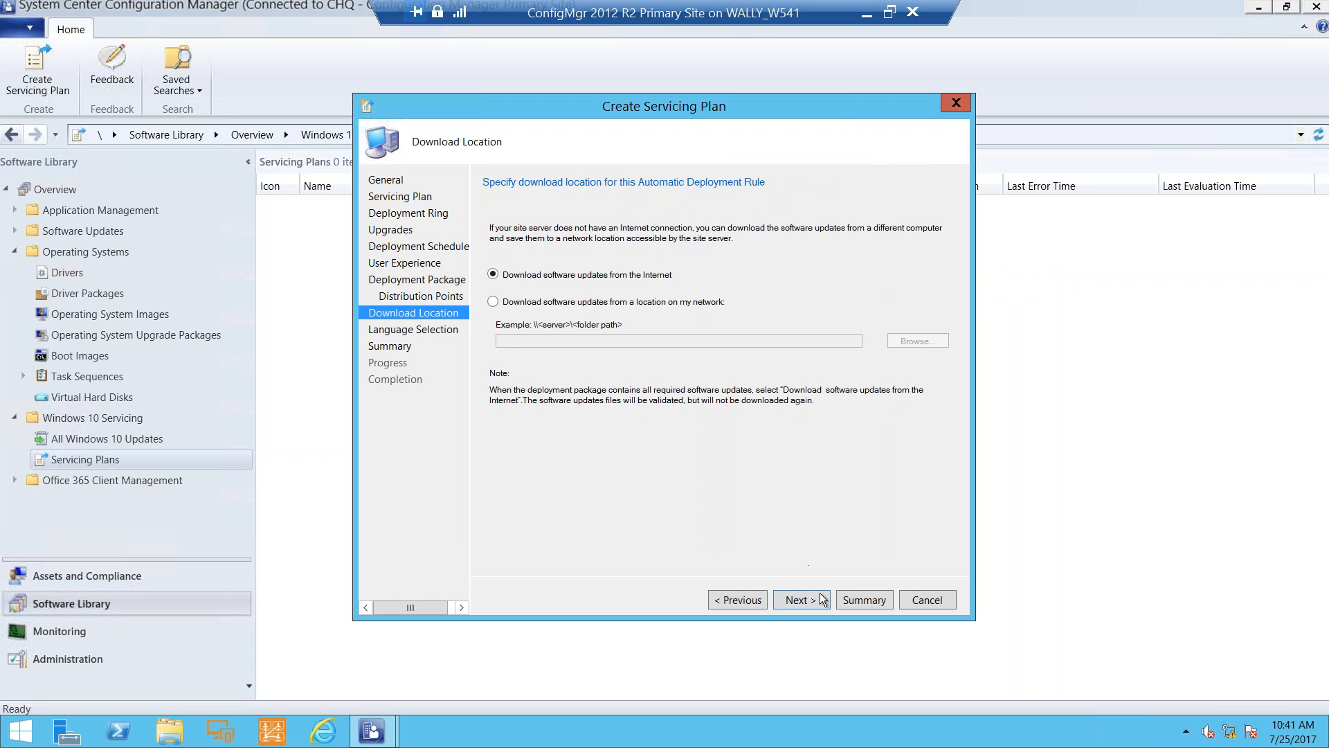
# Step: Keep downloading updates from the Internet with the default language selection, and finish creating the servicing plan
pyautogui.click(822, 599)
pyautogui.click(818, 598)
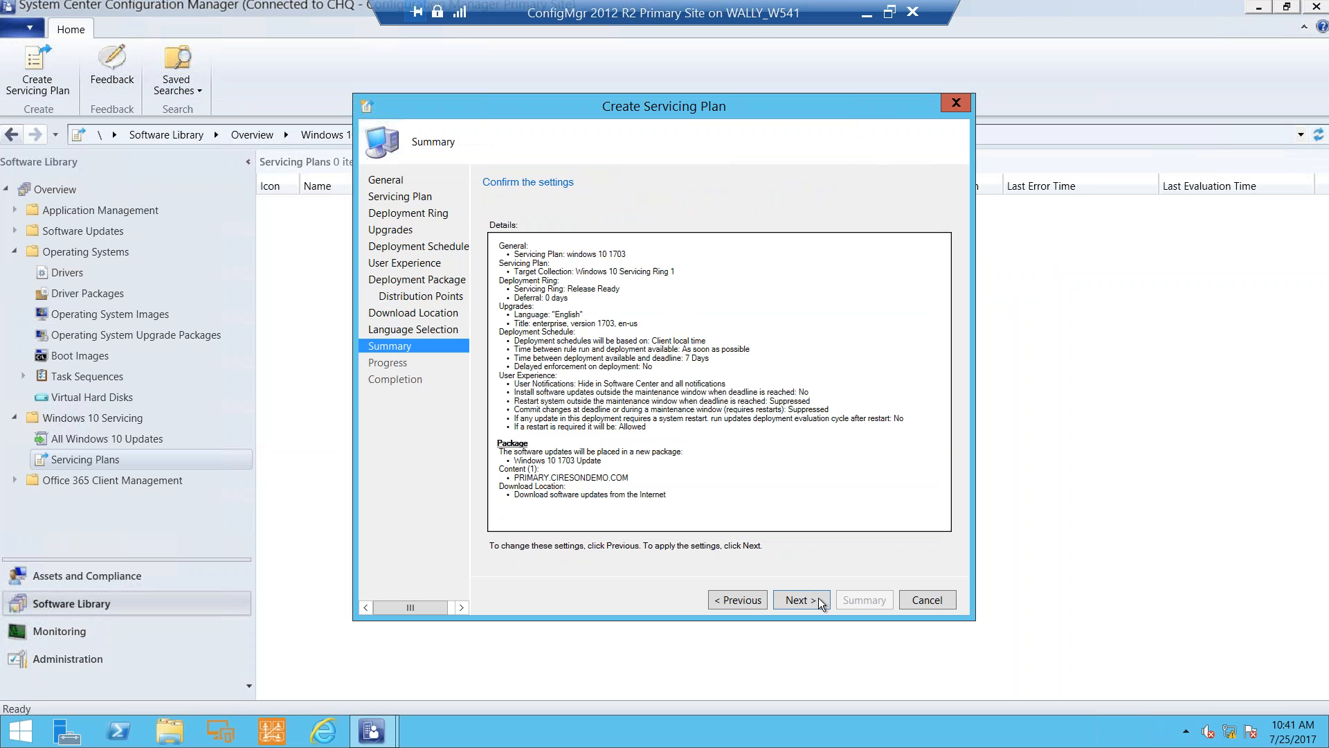
pyautogui.click(818, 597)
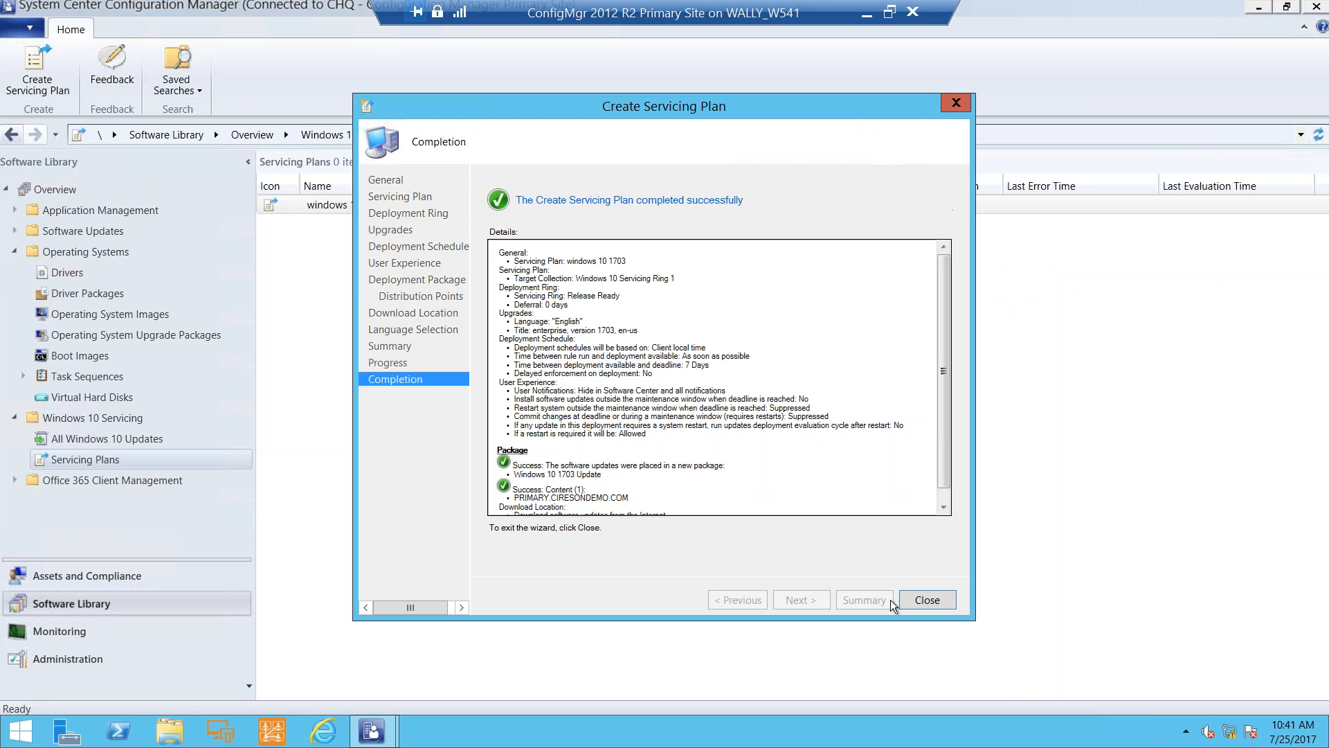
pyautogui.click(906, 598)
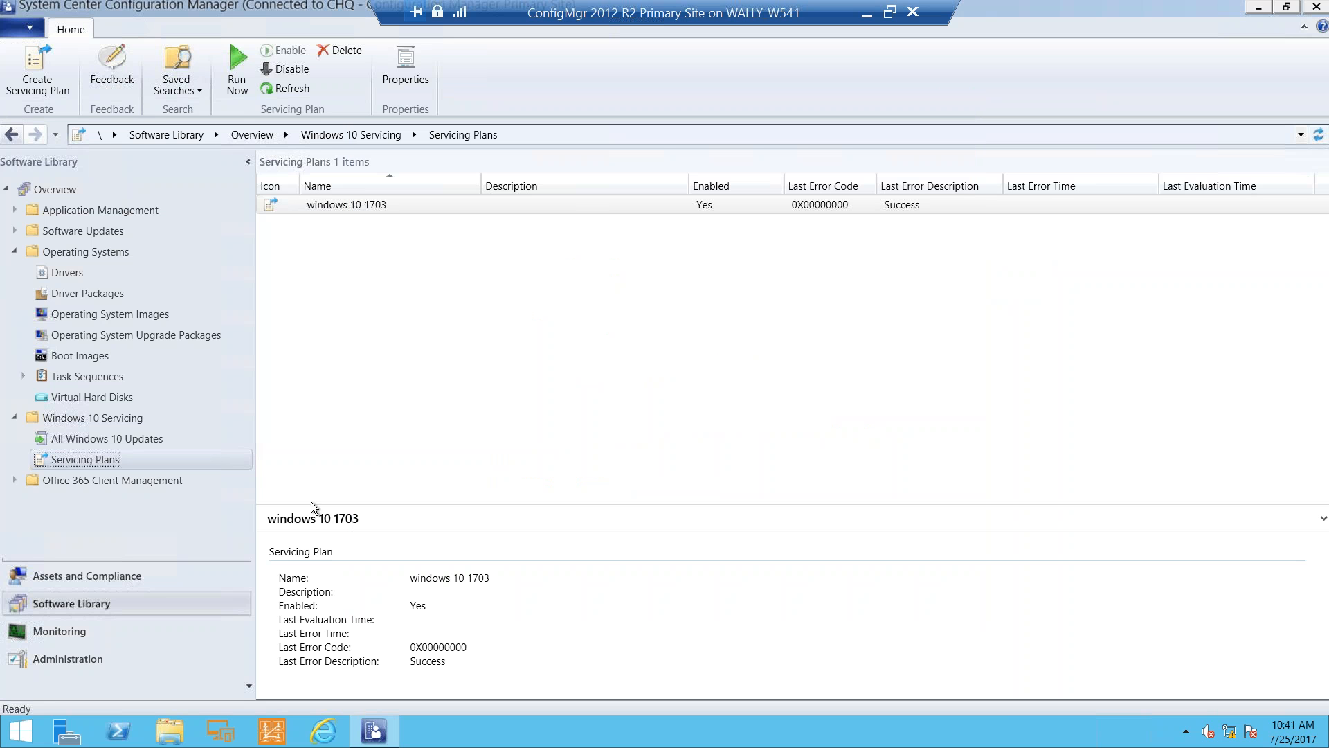
# Step: Check the Windows 10 Servicing dashboard for the new plan and return to the servicing plans list
pyautogui.click(132, 419)
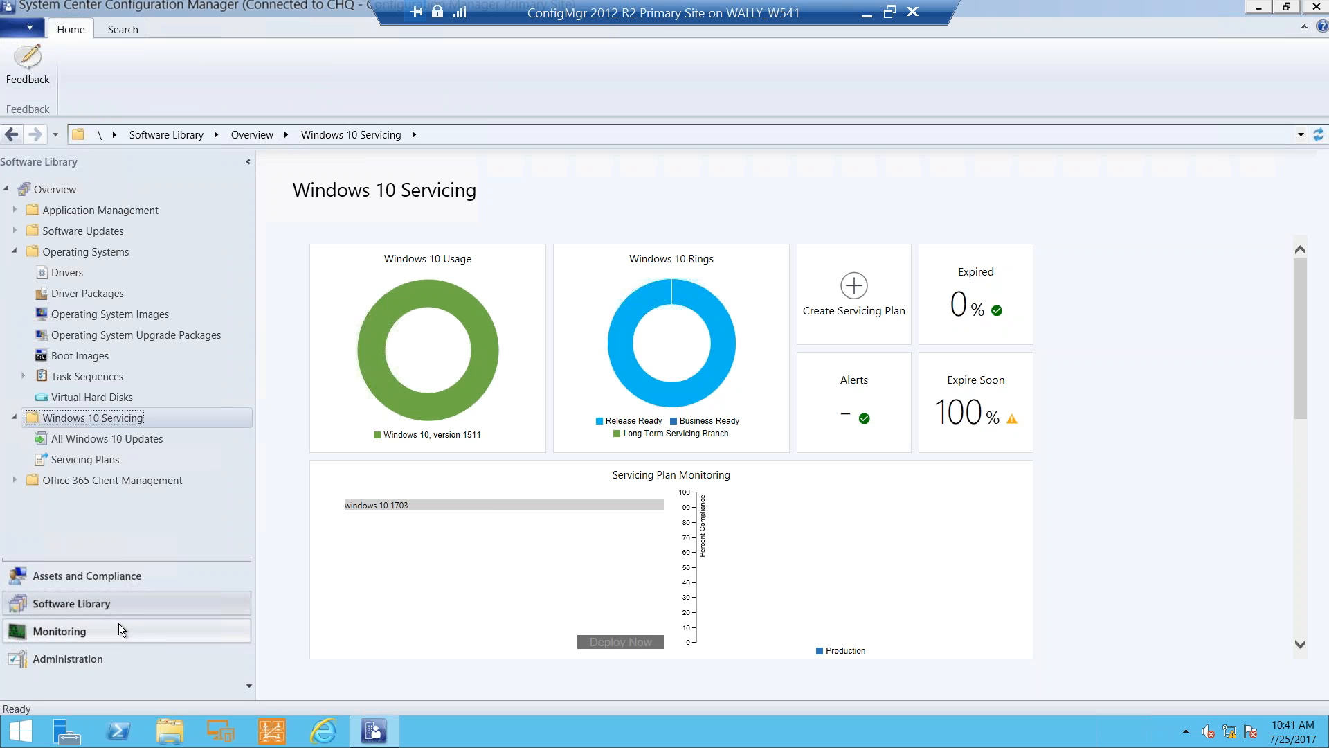
pyautogui.click(89, 458)
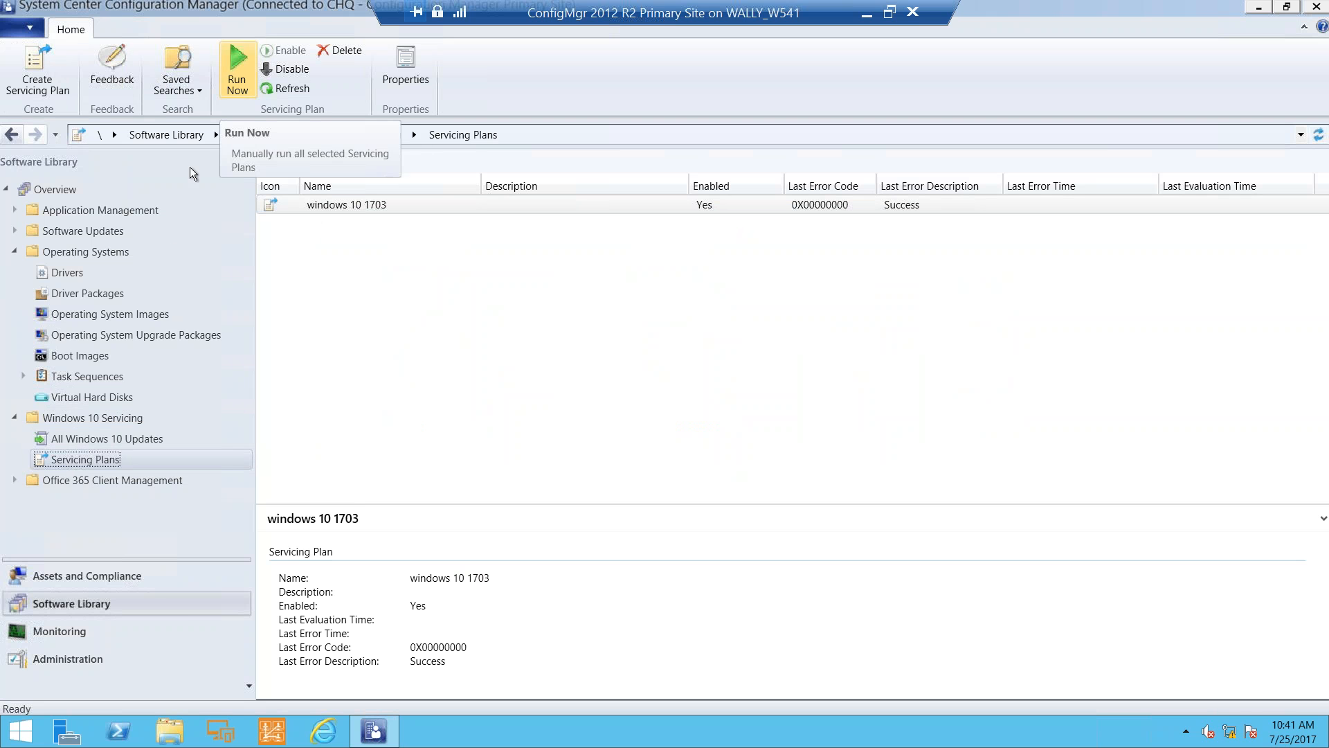
# Step: Check the software update groups and deployment packages under Software Updates for content produced by the servicing plan
pyautogui.click(15, 231)
pyautogui.click(75, 272)
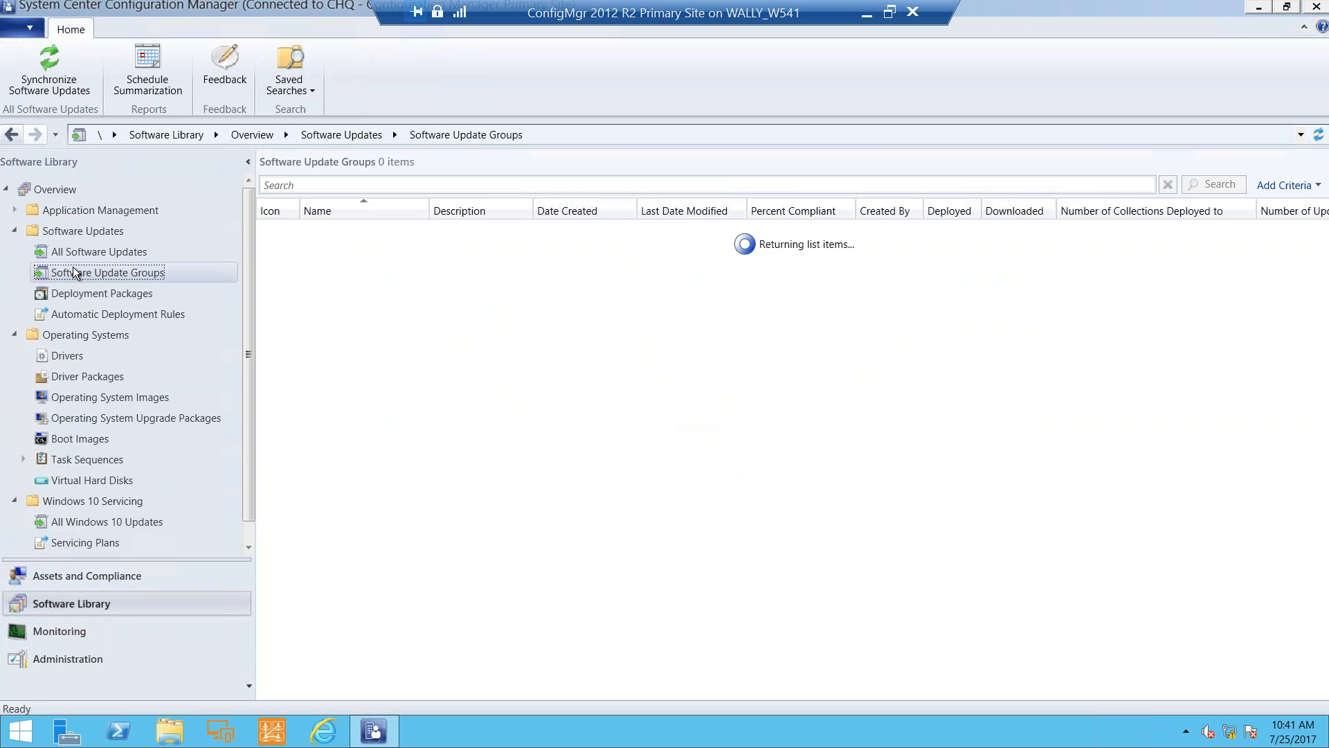
pyautogui.click(88, 296)
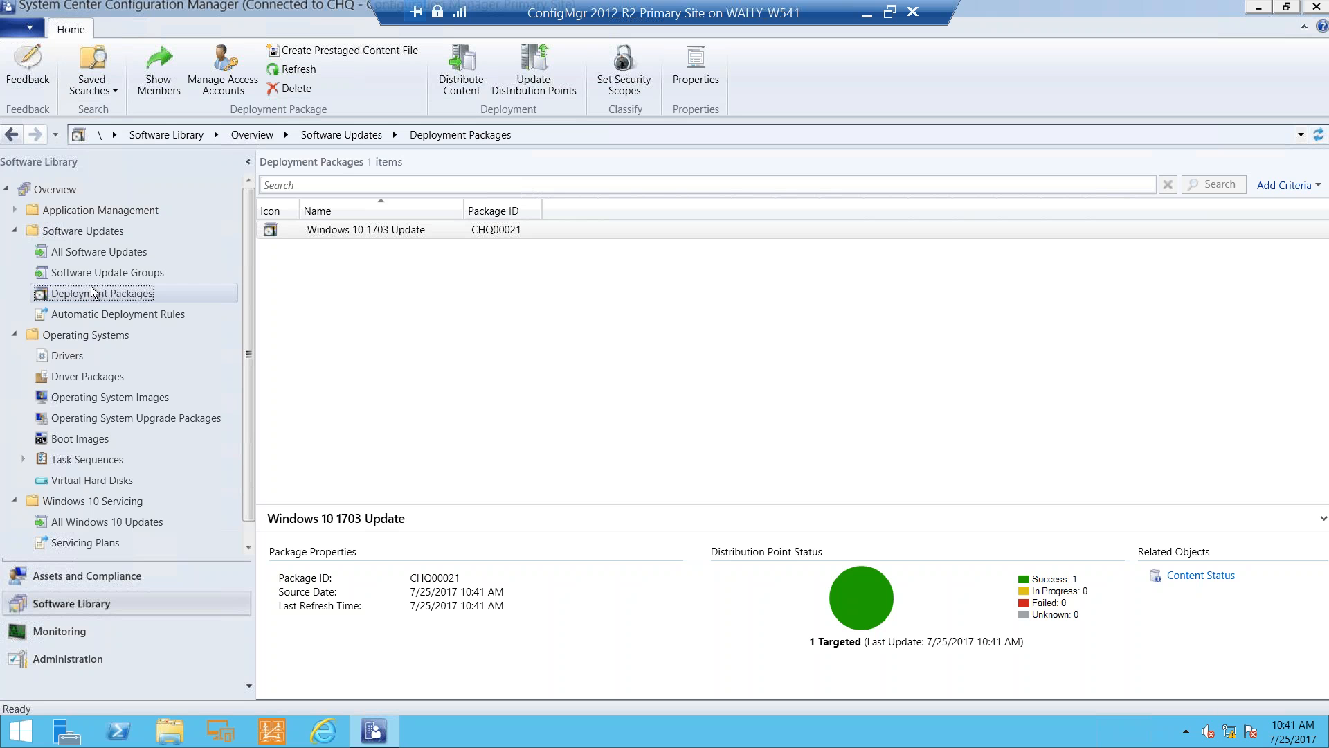
pyautogui.click(95, 274)
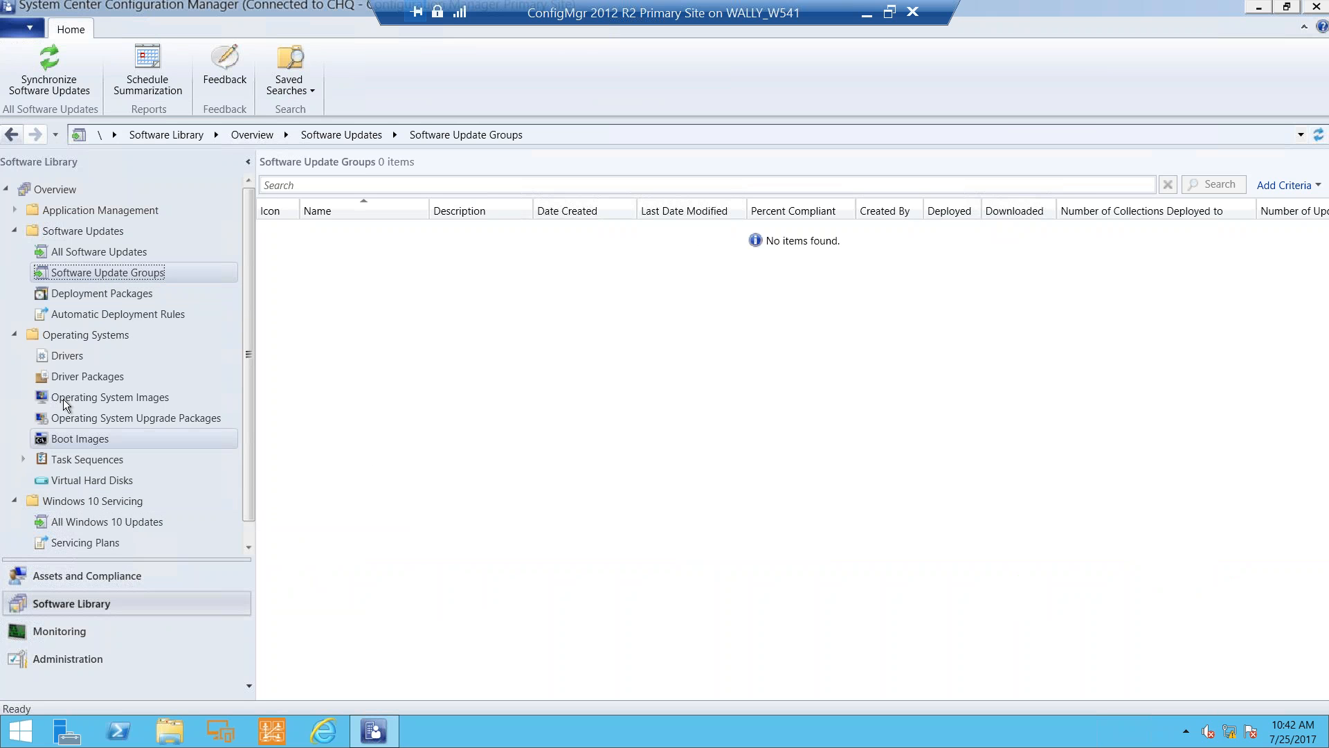
# Step: Inspect the source directory in the Windows 10 1703 operating system upgrade package's properties, and close them without changes
pyautogui.click(15, 230)
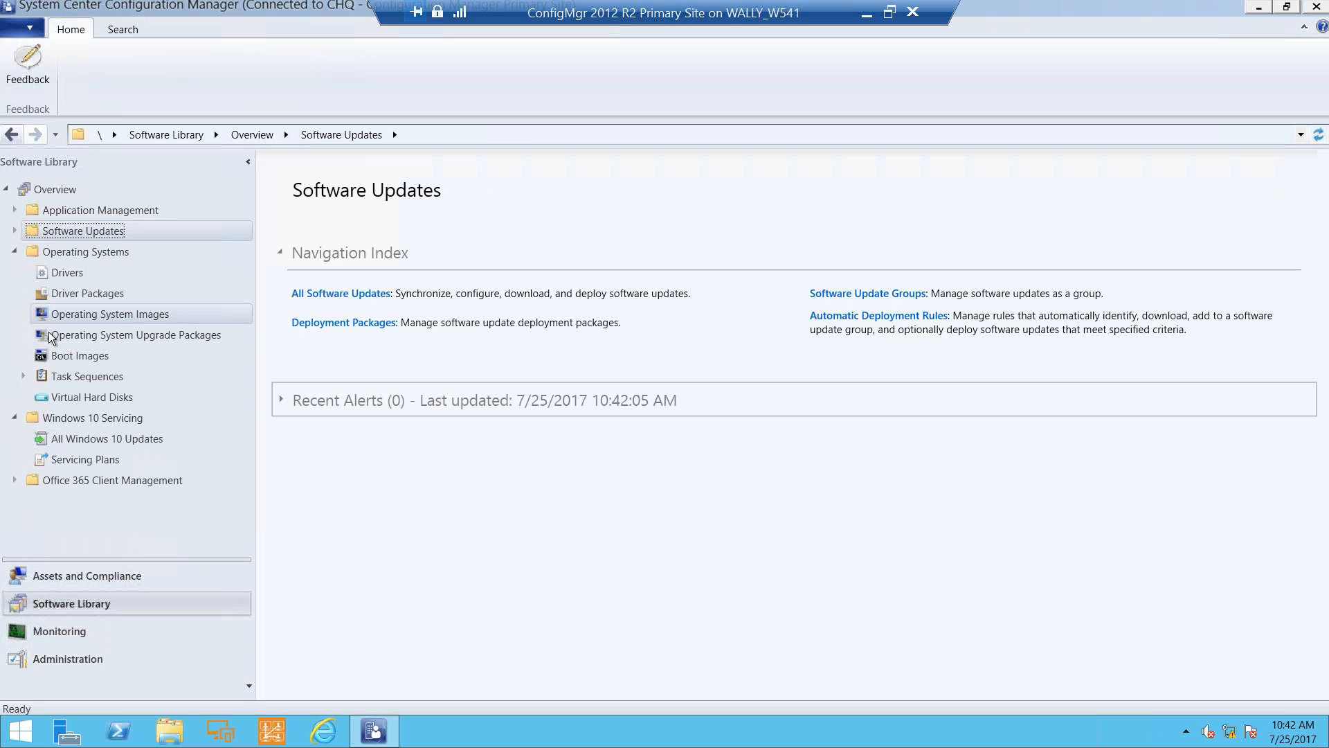
pyautogui.click(73, 341)
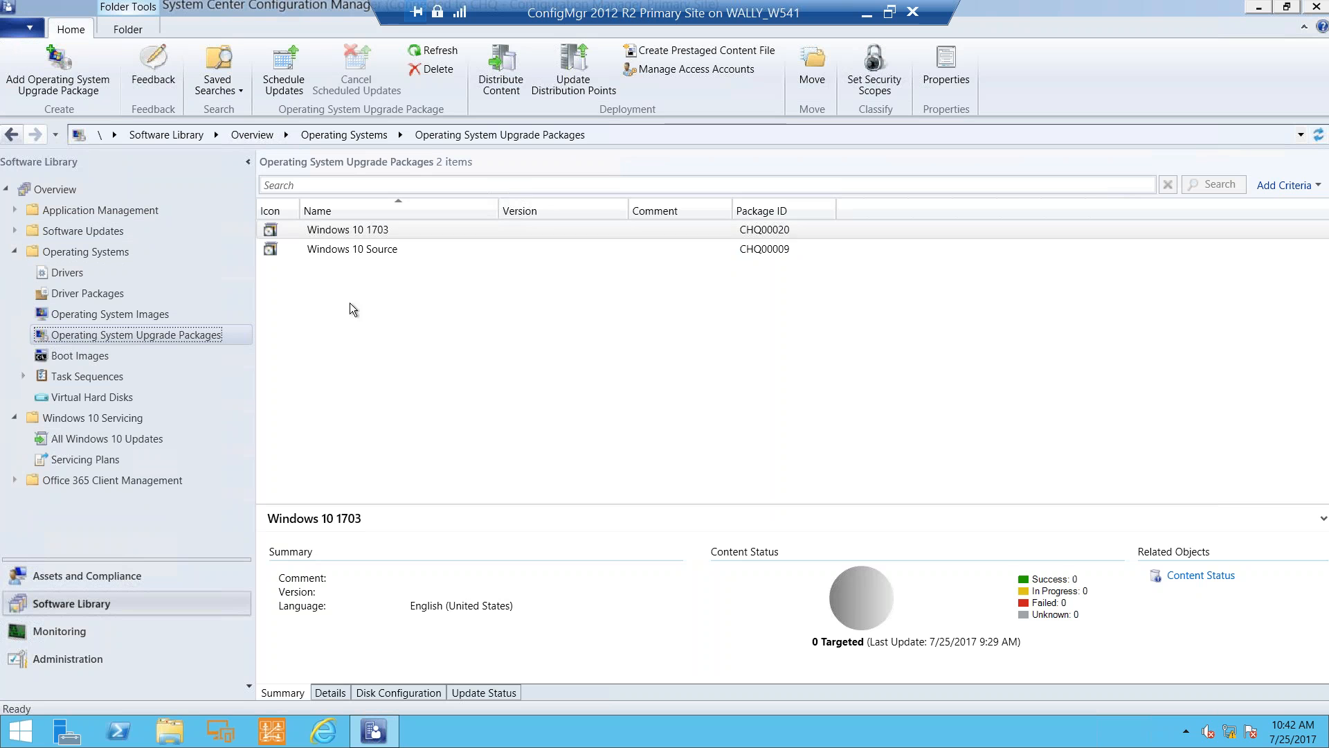
pyautogui.click(369, 234)
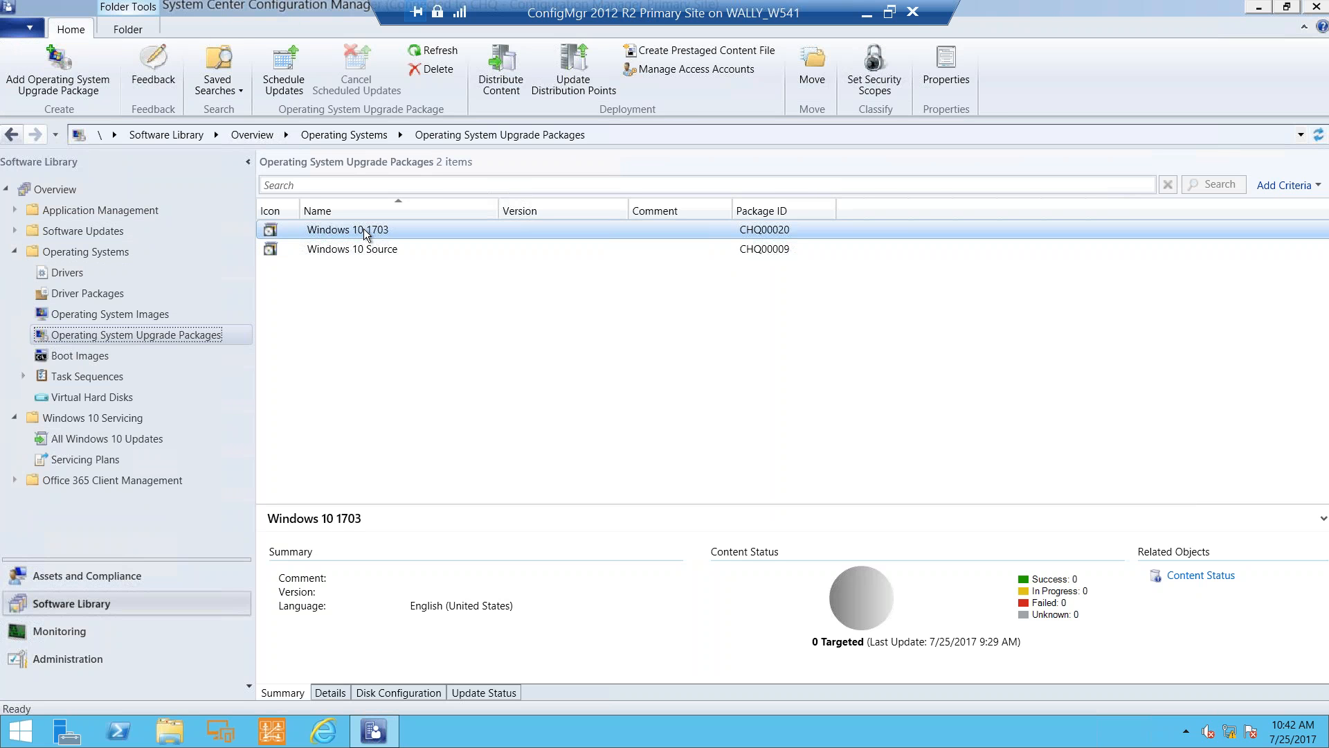
pyautogui.doubleClick(363, 228)
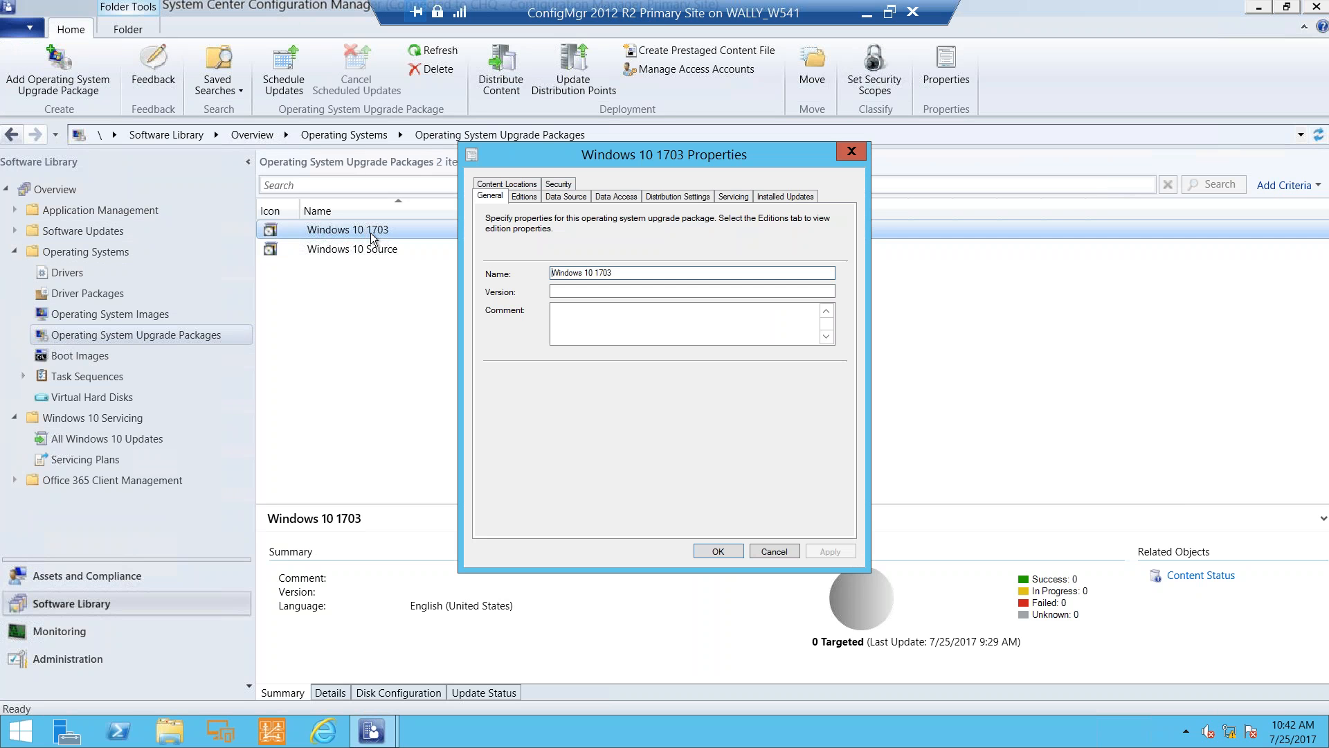
pyautogui.click(565, 198)
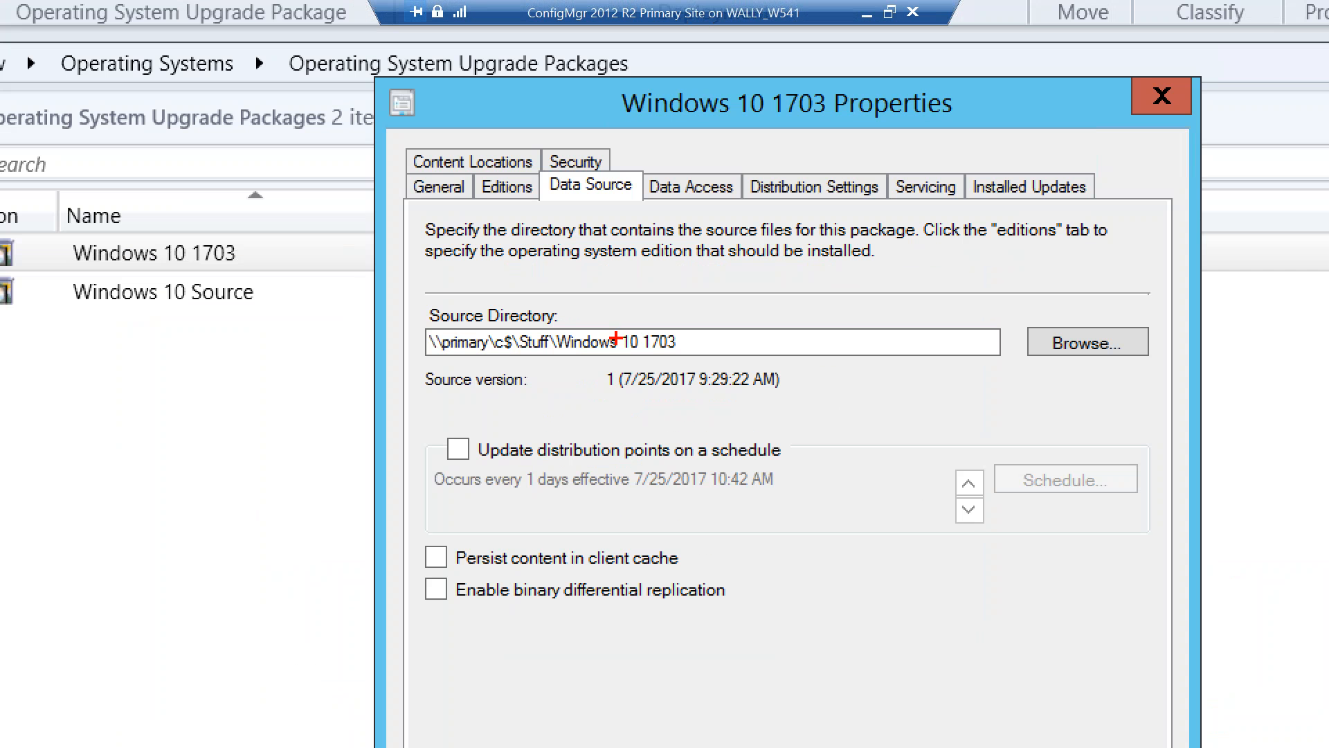
pyautogui.moveTo(606, 331); pyautogui.dragTo(647, 293)
pyautogui.press('Escape')
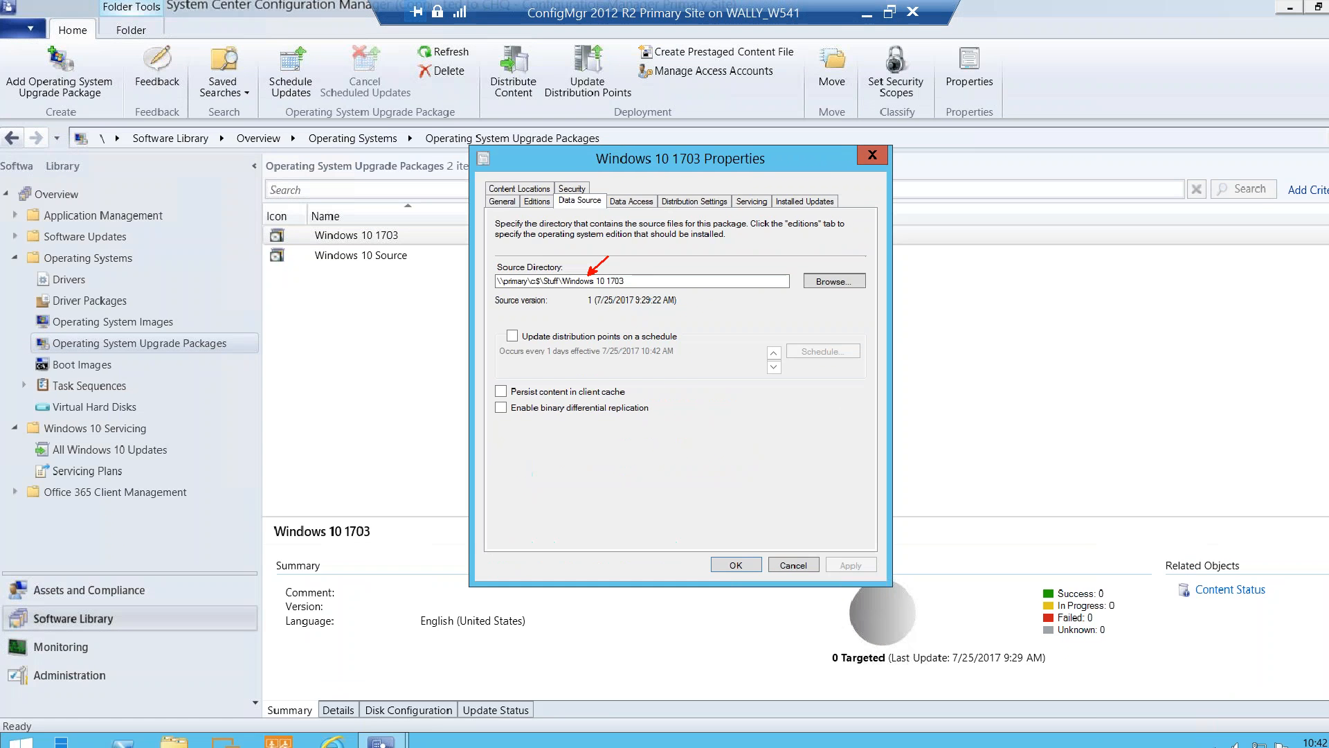
pyautogui.press('Escape')
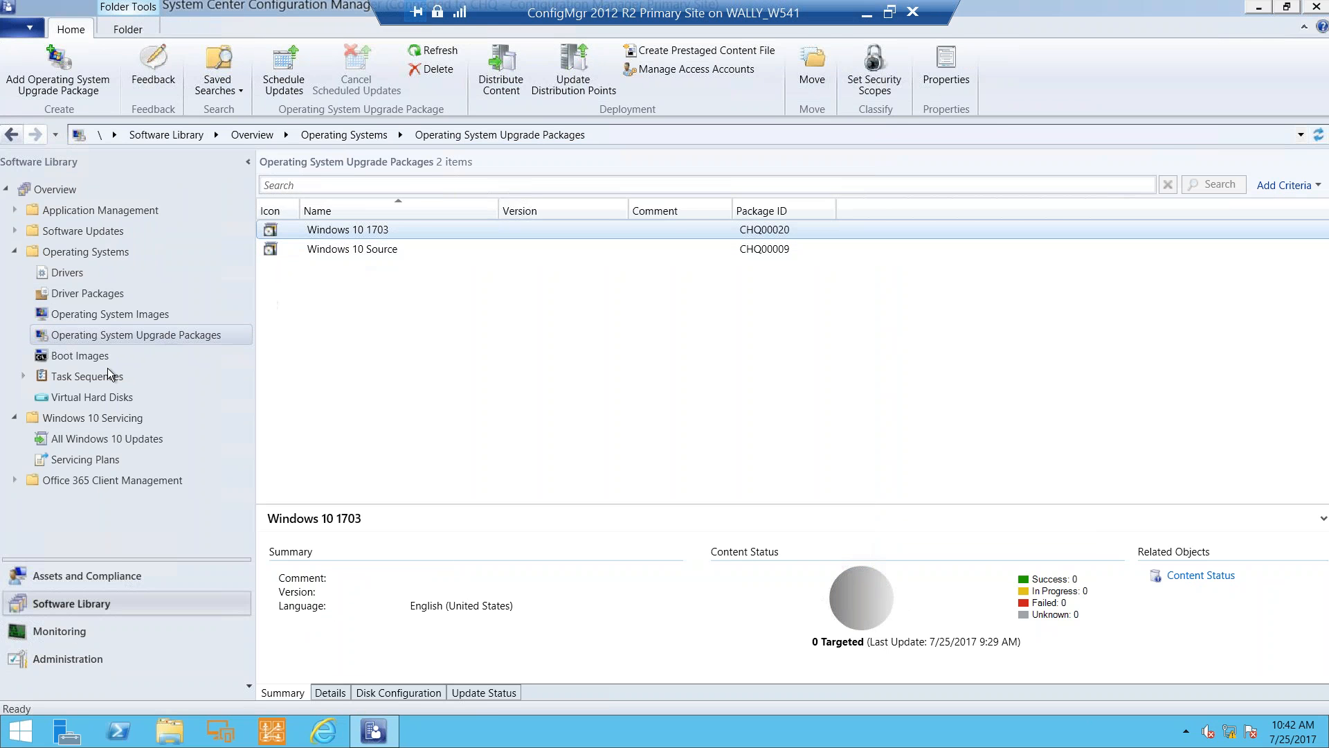
# Step: Start a new task sequence that upgrades an operating system from an upgrade package, named "Windows 10 1703 upgrade"
pyautogui.click(85, 377)
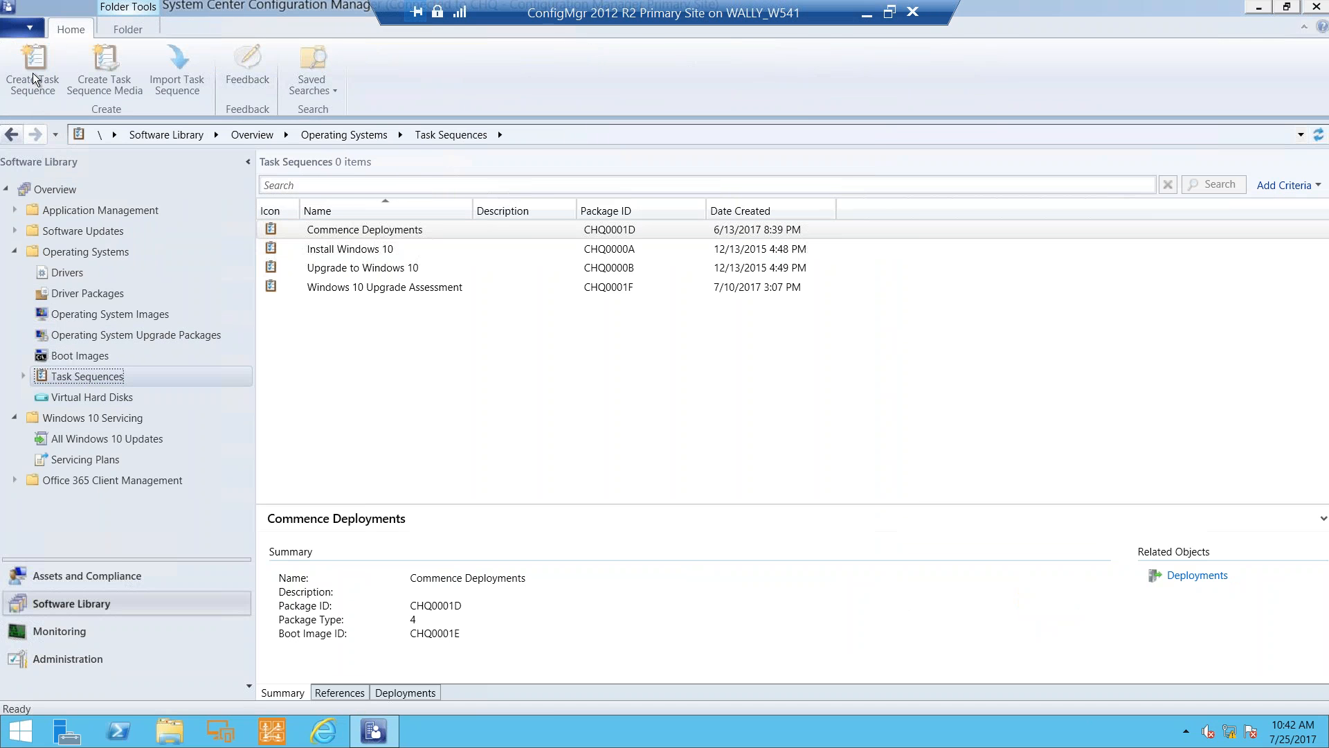
pyautogui.click(32, 69)
pyautogui.click(593, 423)
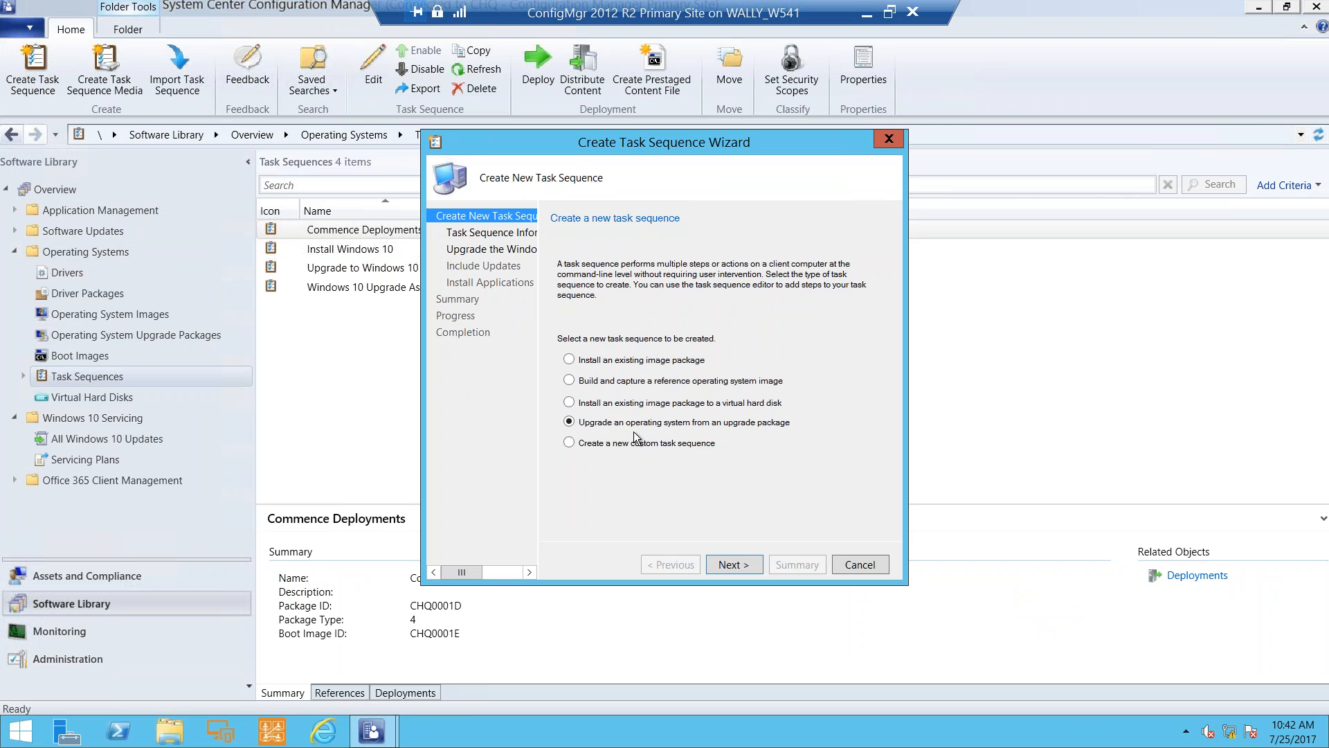
pyautogui.click(733, 564)
pyautogui.write('Windows 10 1703 u')
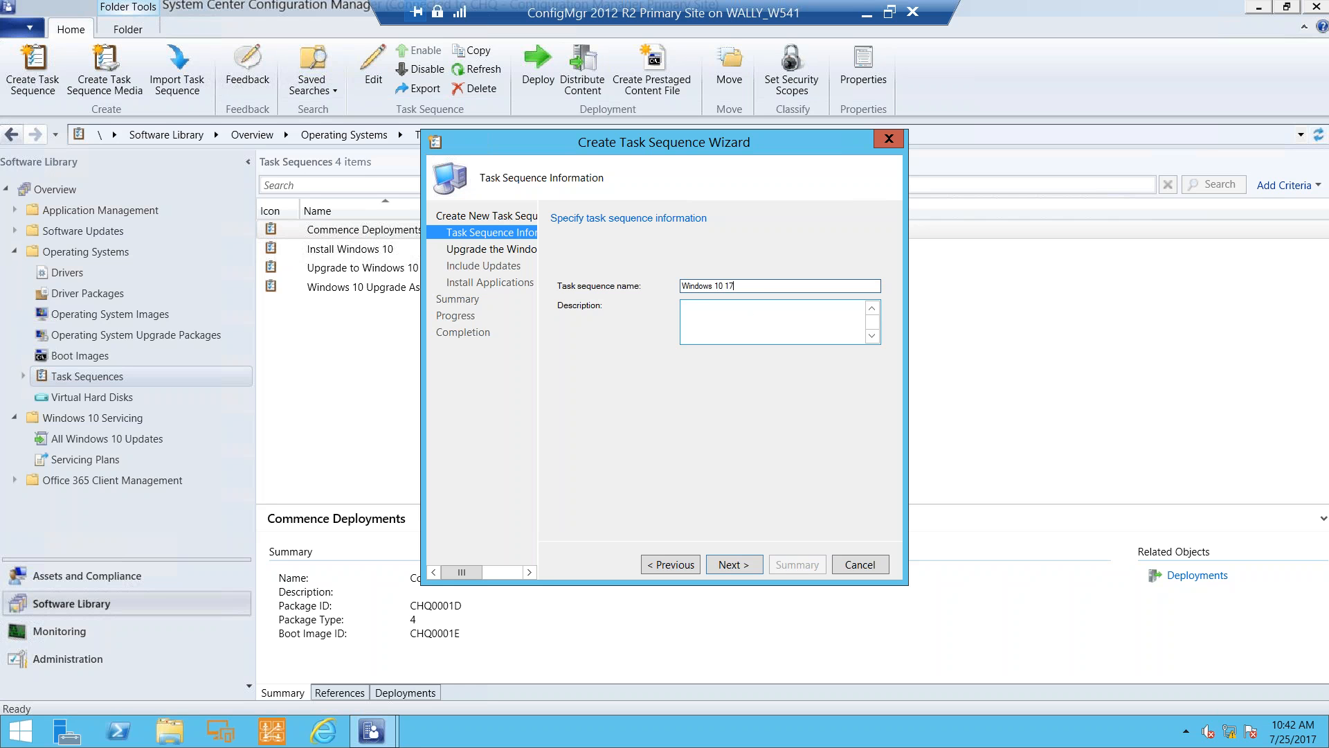
pyautogui.write('gread')
pyautogui.press('BackSpace')
pyautogui.press('BackSpace')
pyautogui.press('BackSpace')
pyautogui.press('BackSpace')
pyautogui.write('ade')
pyautogui.press('Return')
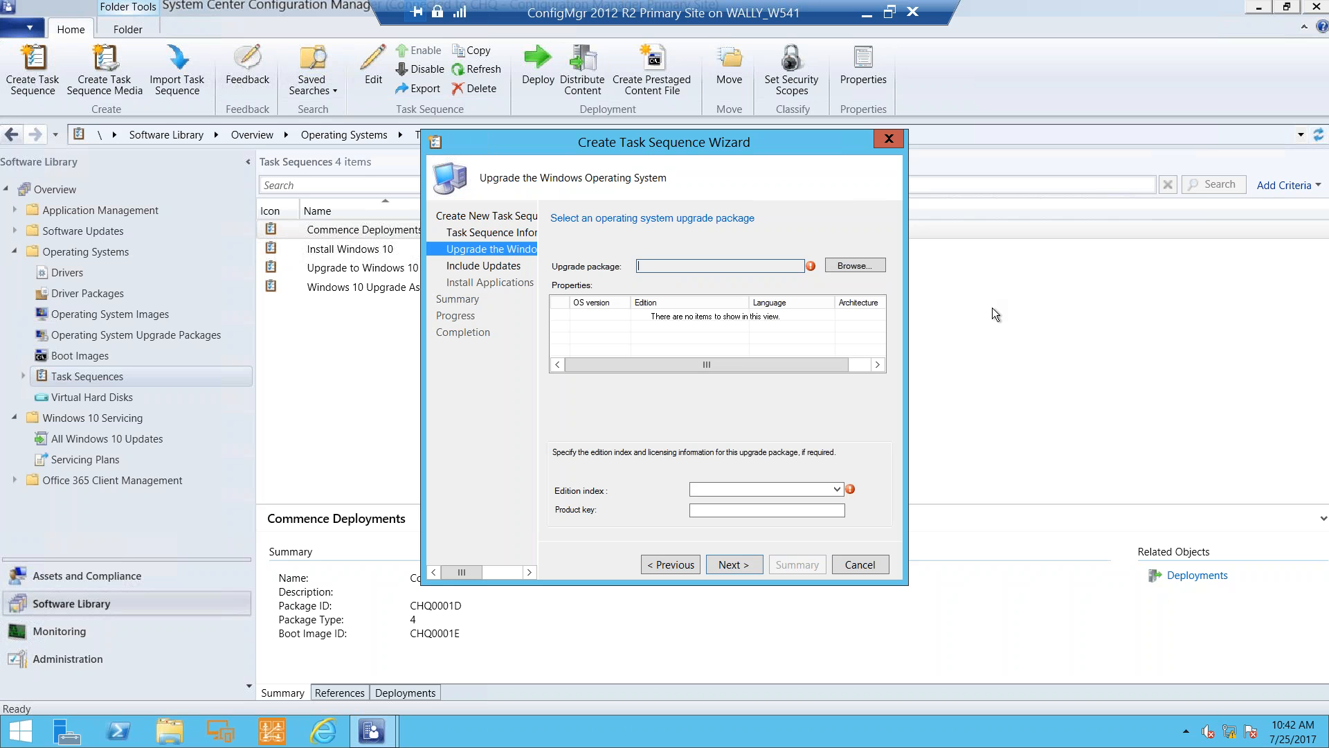
# Step: Use the Windows 10 1703 en-US upgrade package, keep software updates excluded, and finish creating the task sequence
pyautogui.click(867, 268)
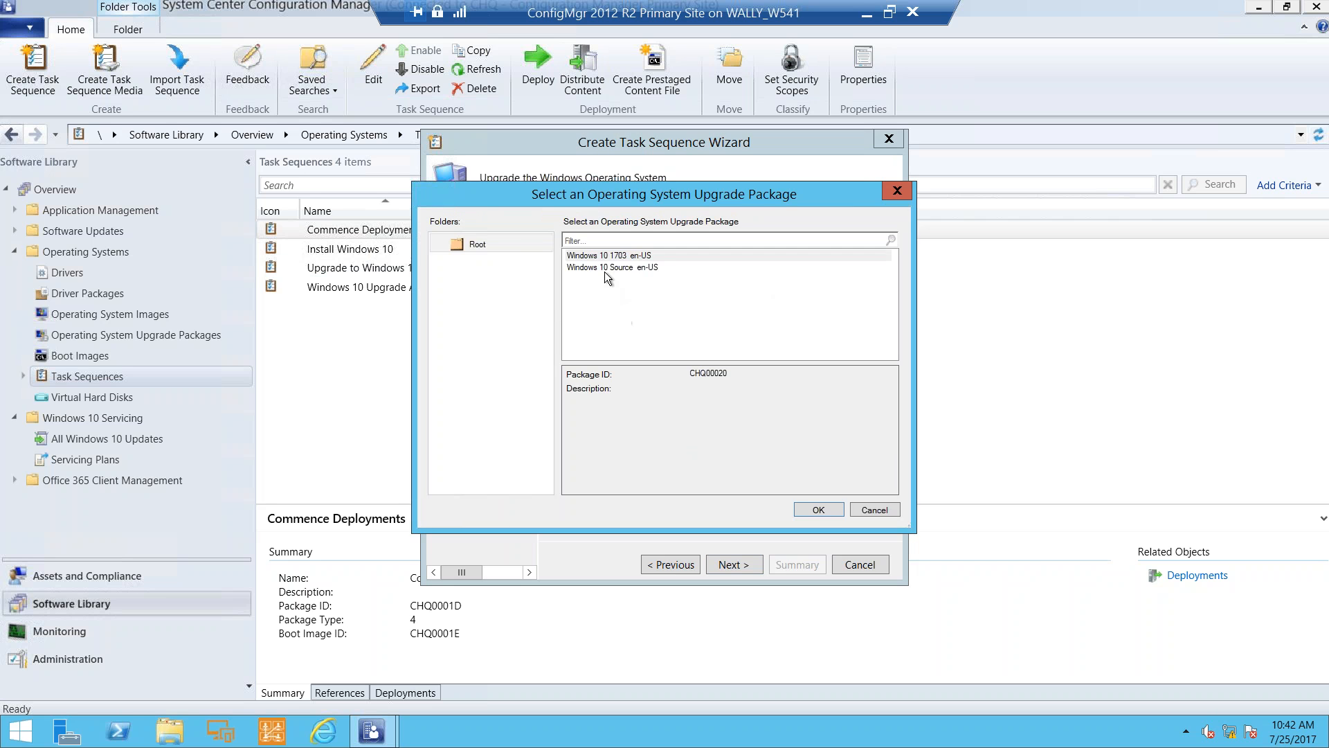
pyautogui.click(606, 255)
pyautogui.click(819, 510)
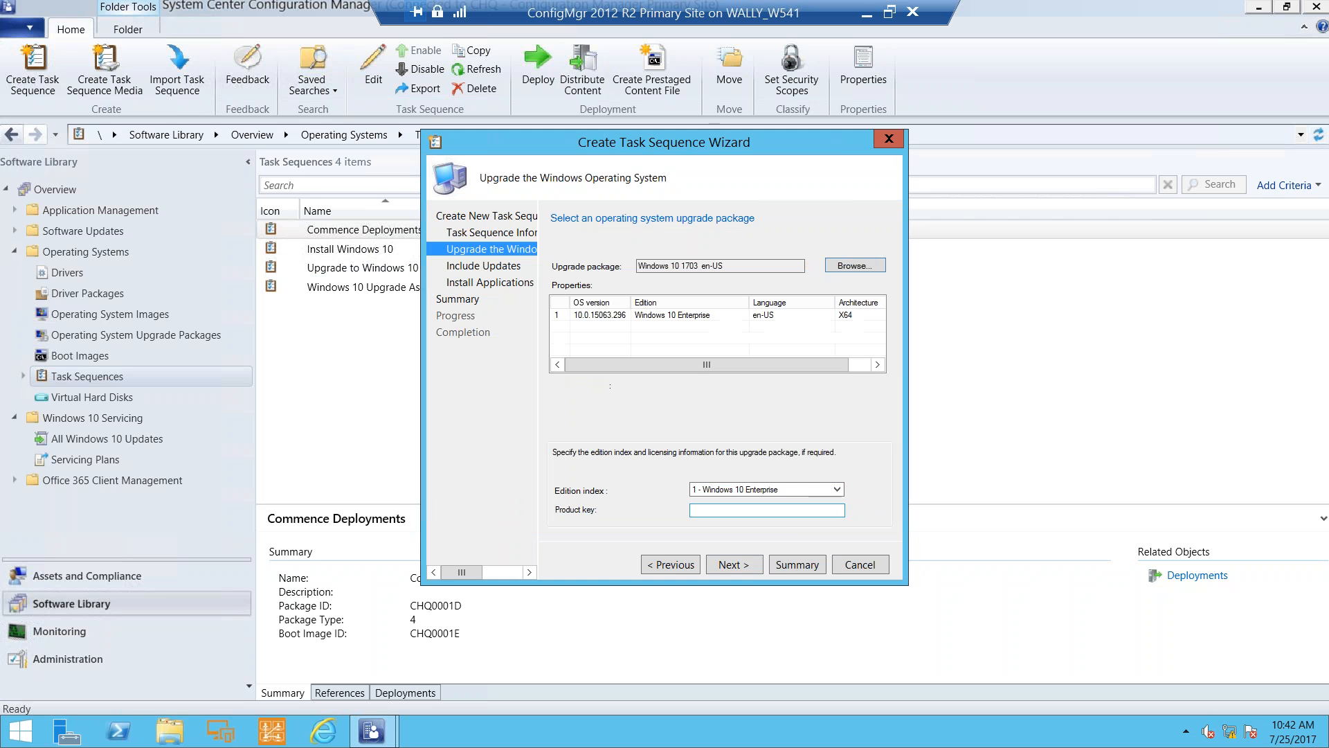
pyautogui.click(738, 566)
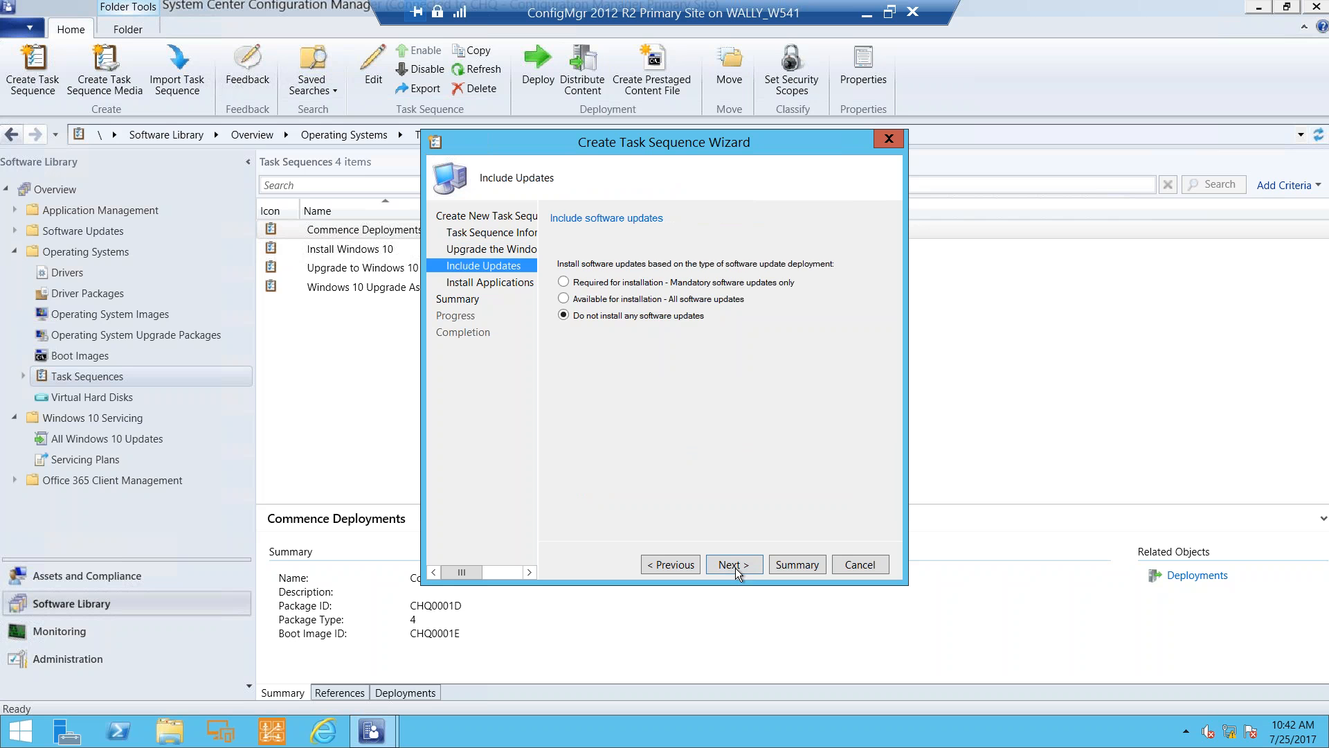
pyautogui.click(735, 566)
pyautogui.click(734, 567)
pyautogui.click(734, 567)
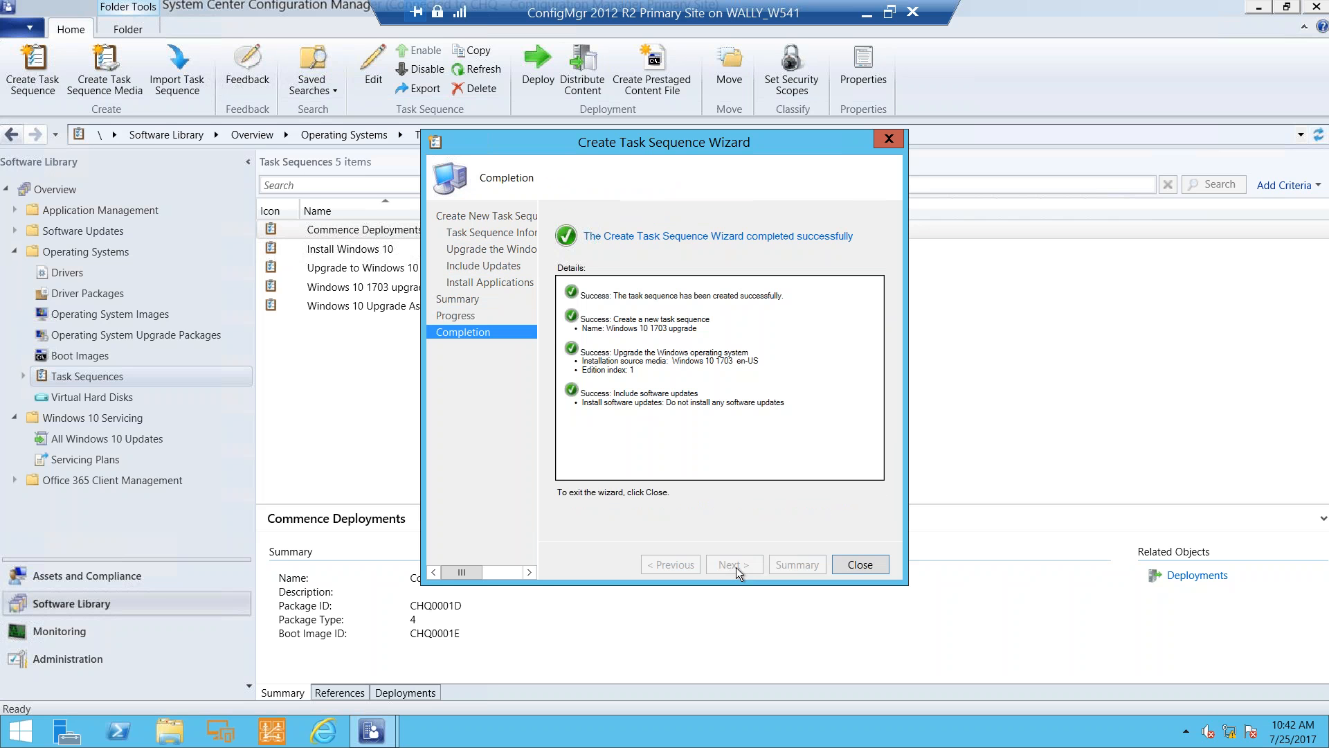
pyautogui.click(858, 563)
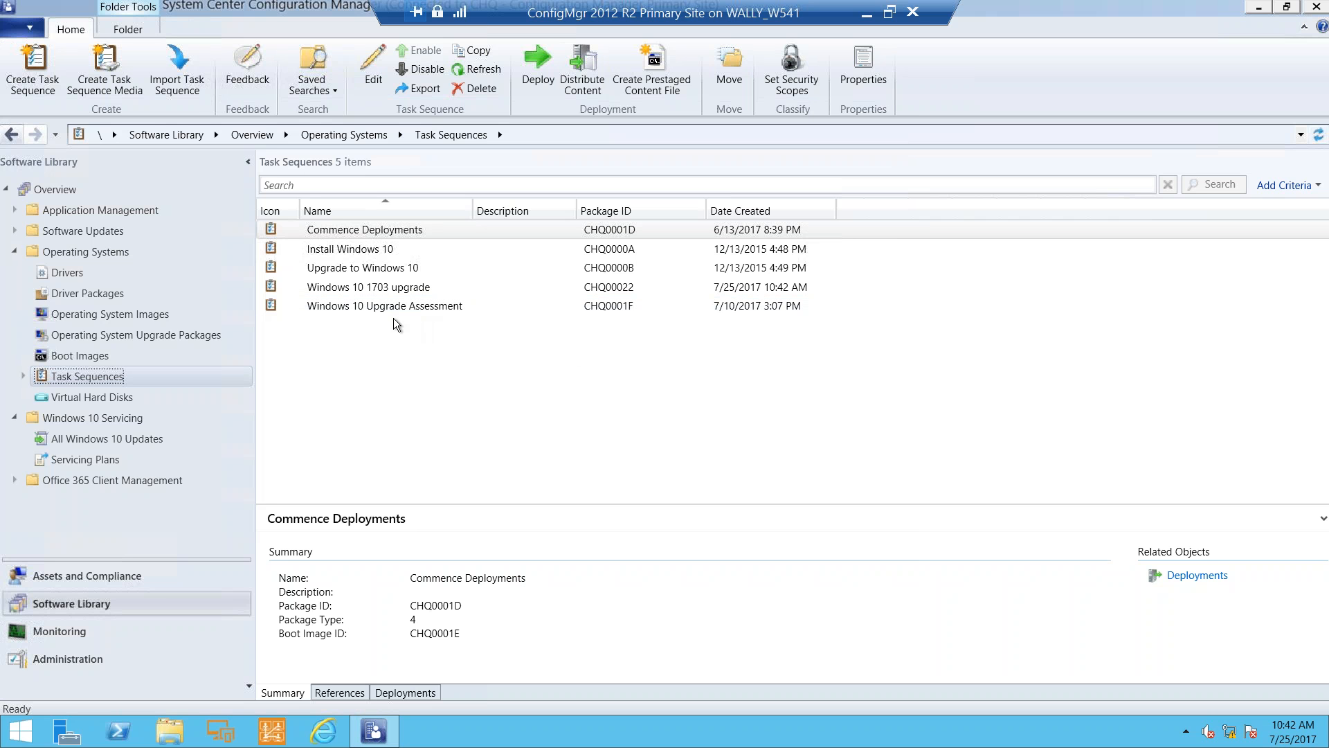
# Step: Review the steps of the Windows 10 1703 upgrade task sequence in its editor and close it without changes
pyautogui.click(358, 288)
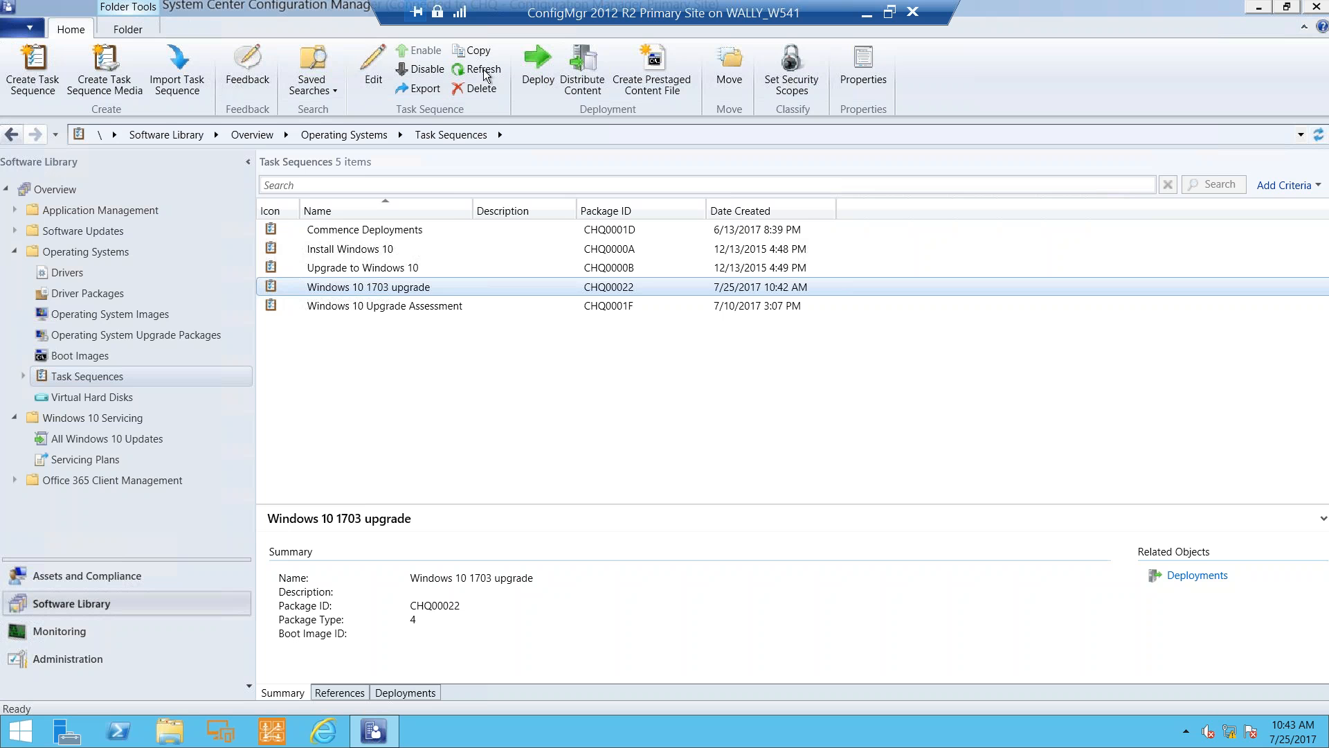
pyautogui.click(365, 62)
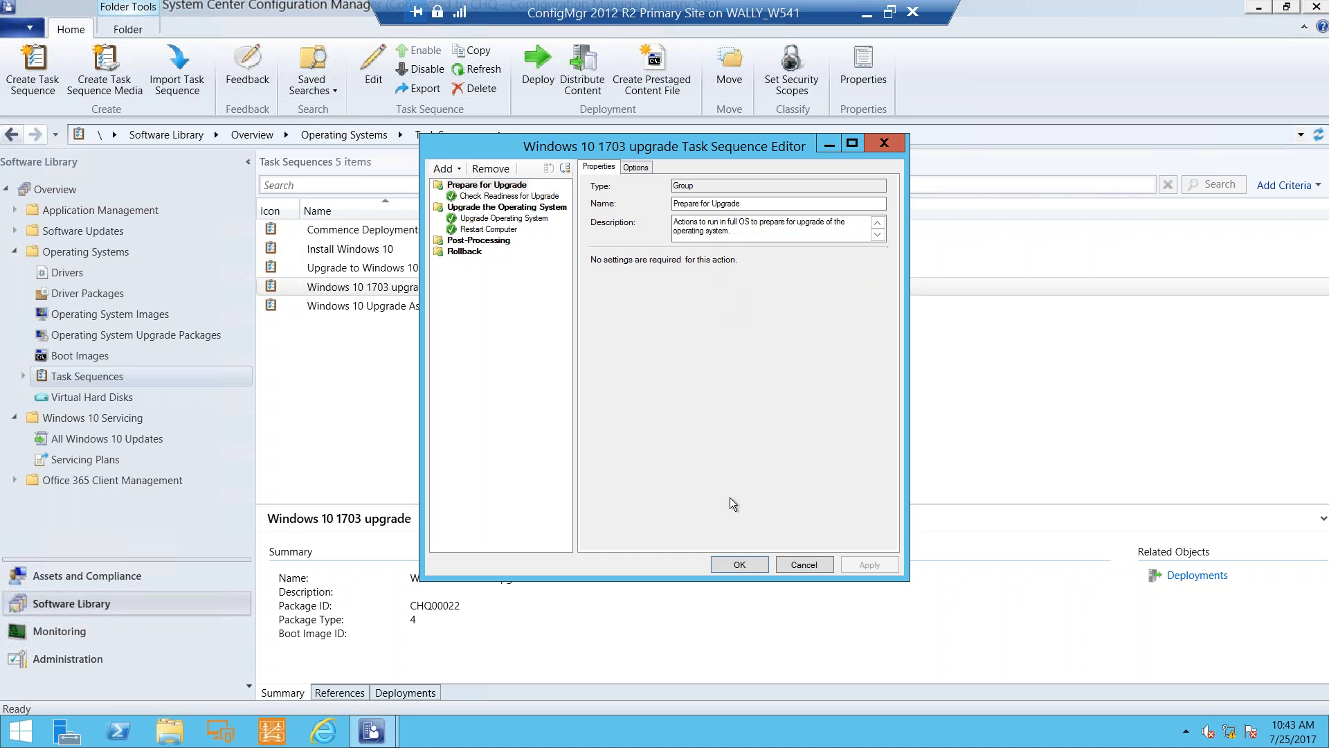
pyautogui.click(801, 565)
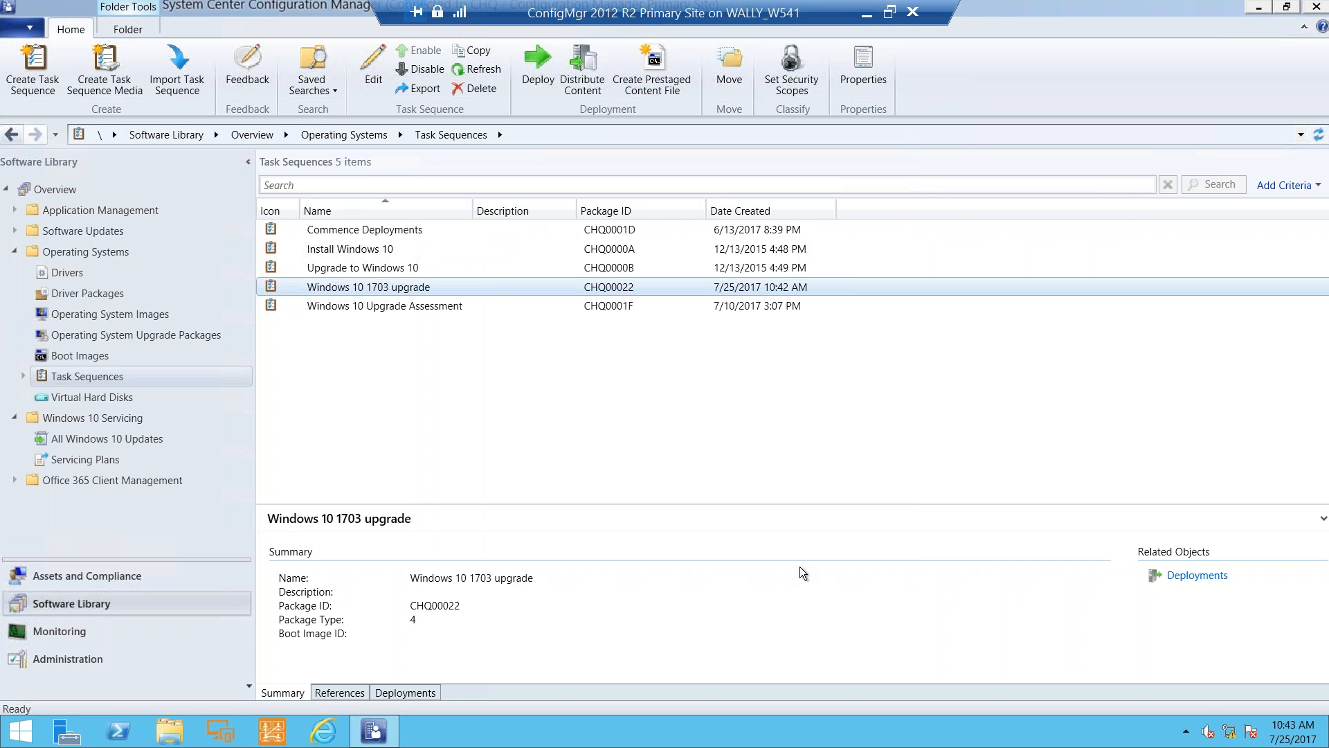
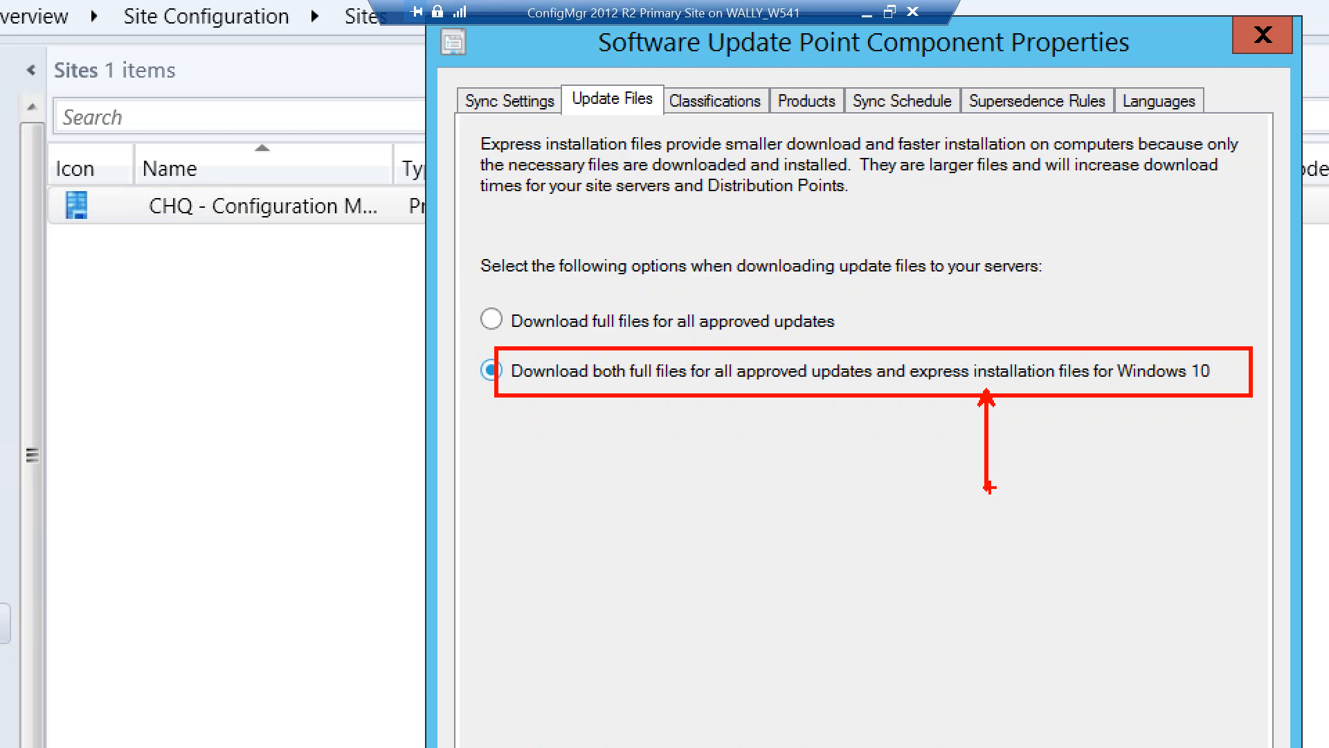
# Step: Close the Software Update Point properties and start custom client device settings named "windows 10 Specific" that include Software Updates
pyautogui.press('Return')
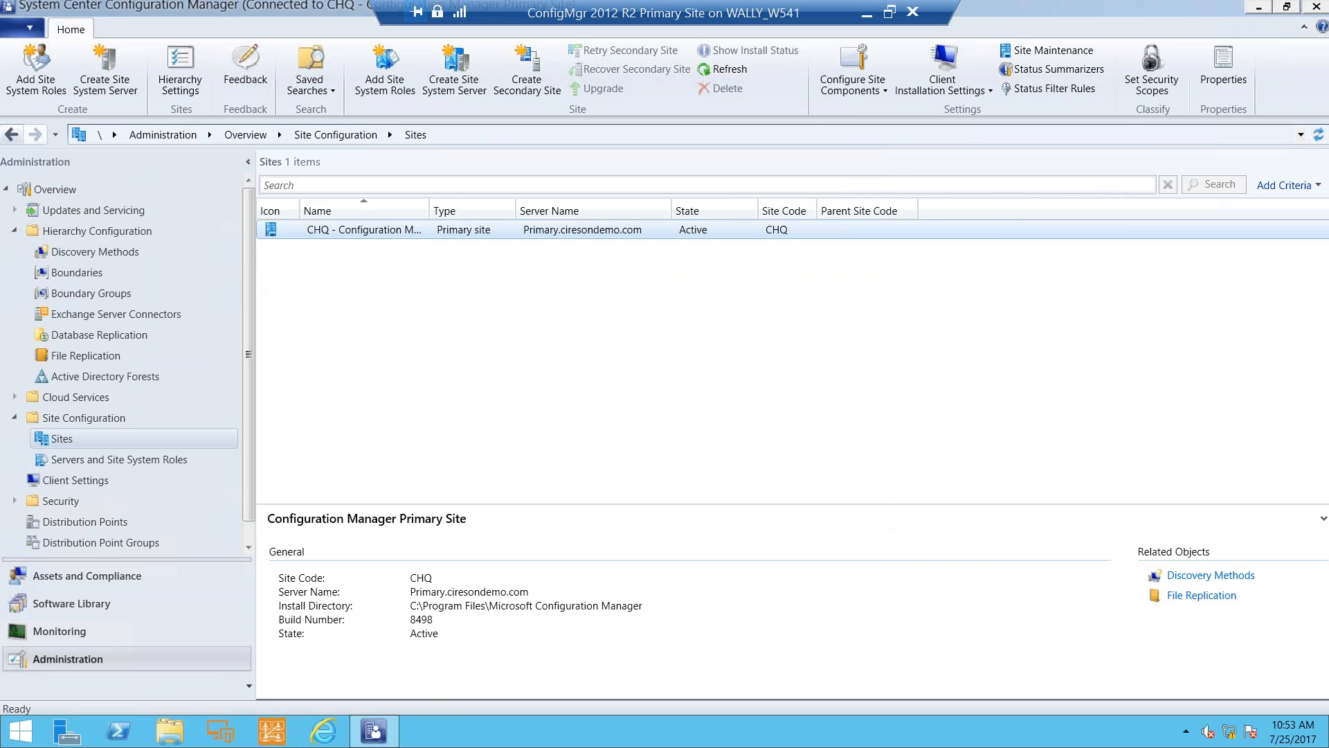
pyautogui.click(82, 483)
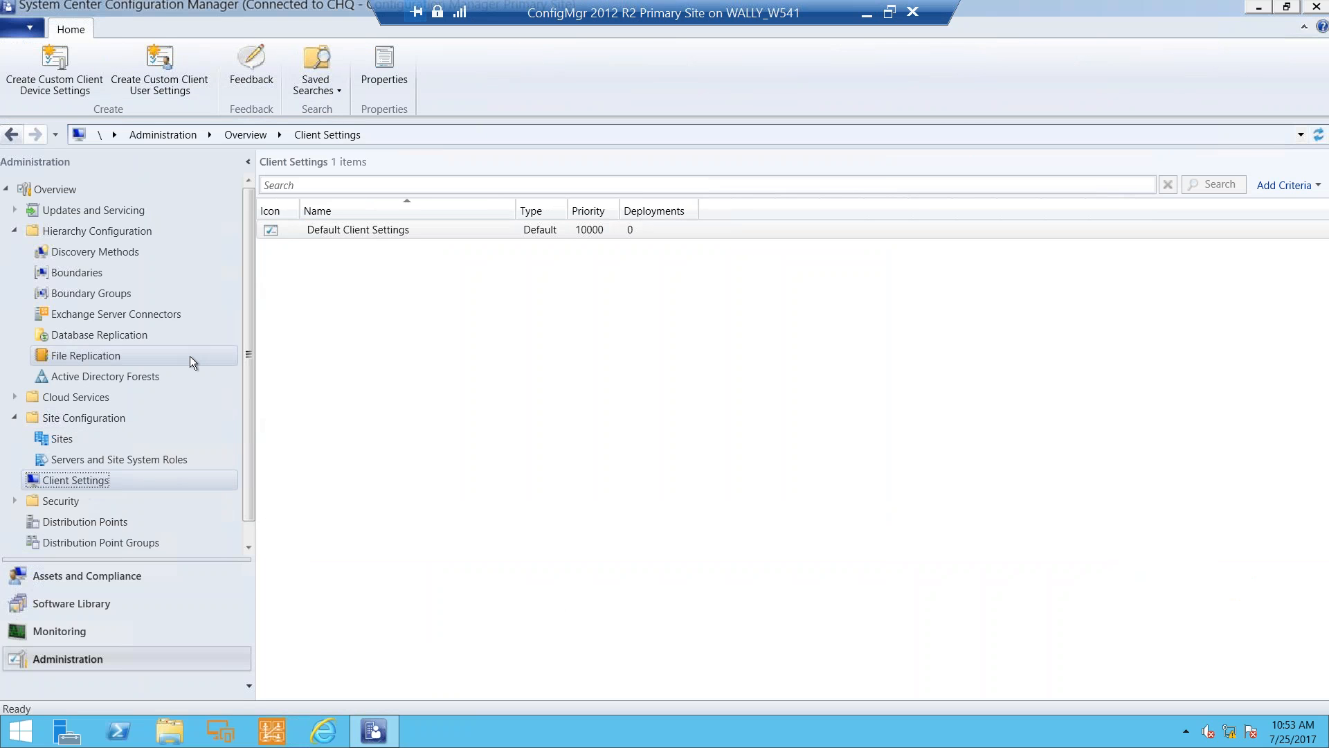
pyautogui.click(72, 68)
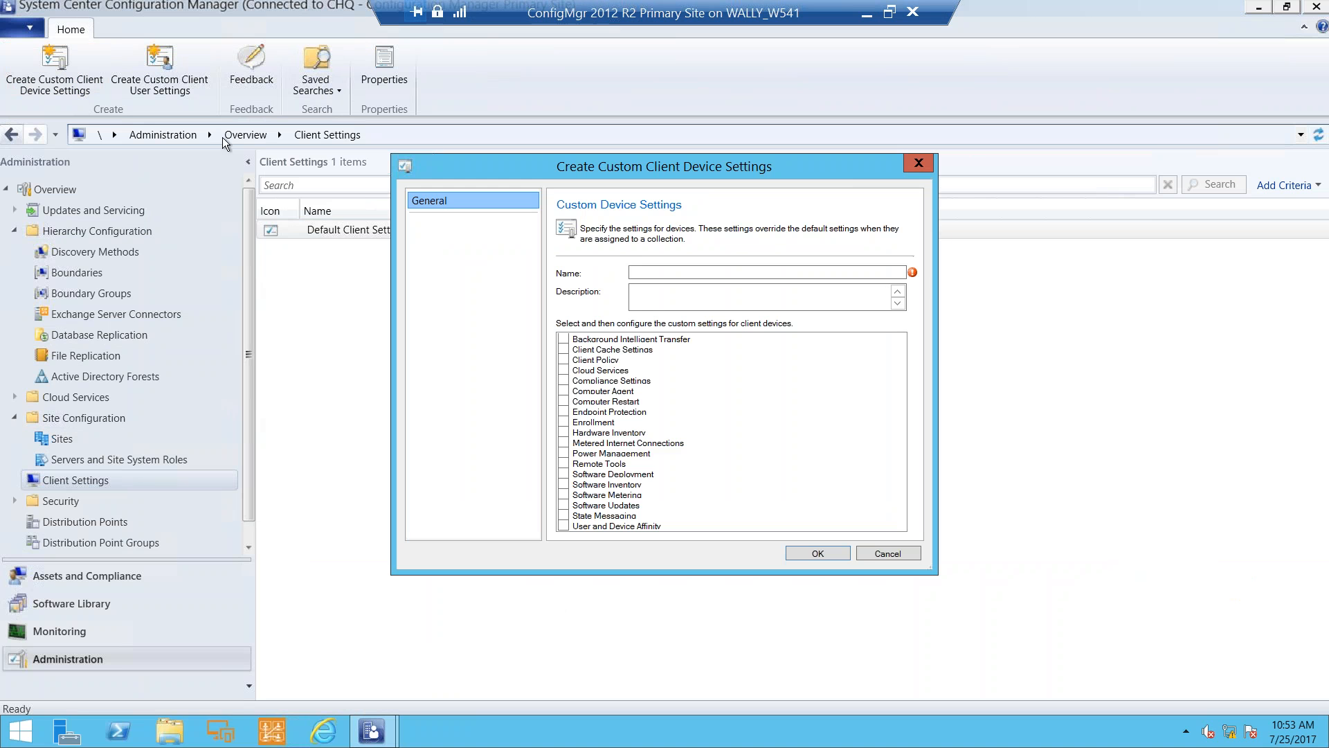
pyautogui.click(654, 272)
pyautogui.write('windows 1')
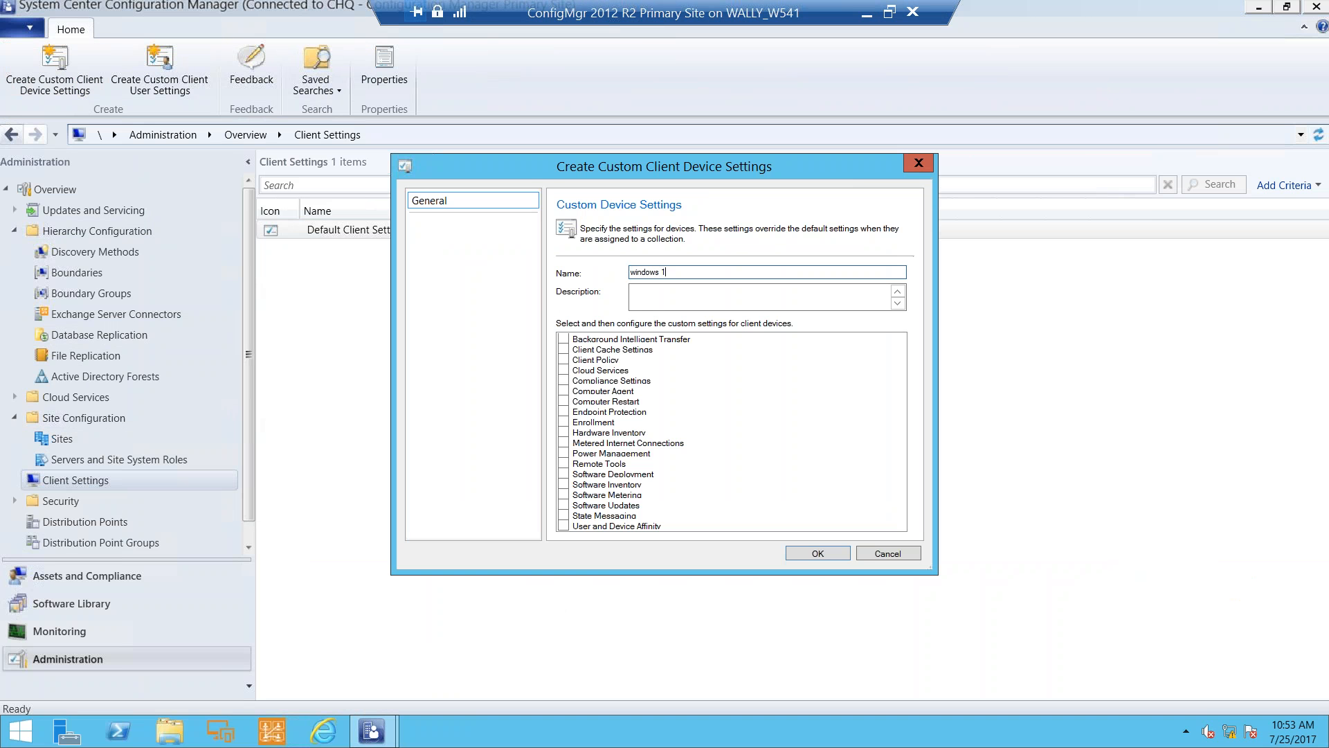
pyautogui.write('0 Speci')
pyautogui.click(564, 505)
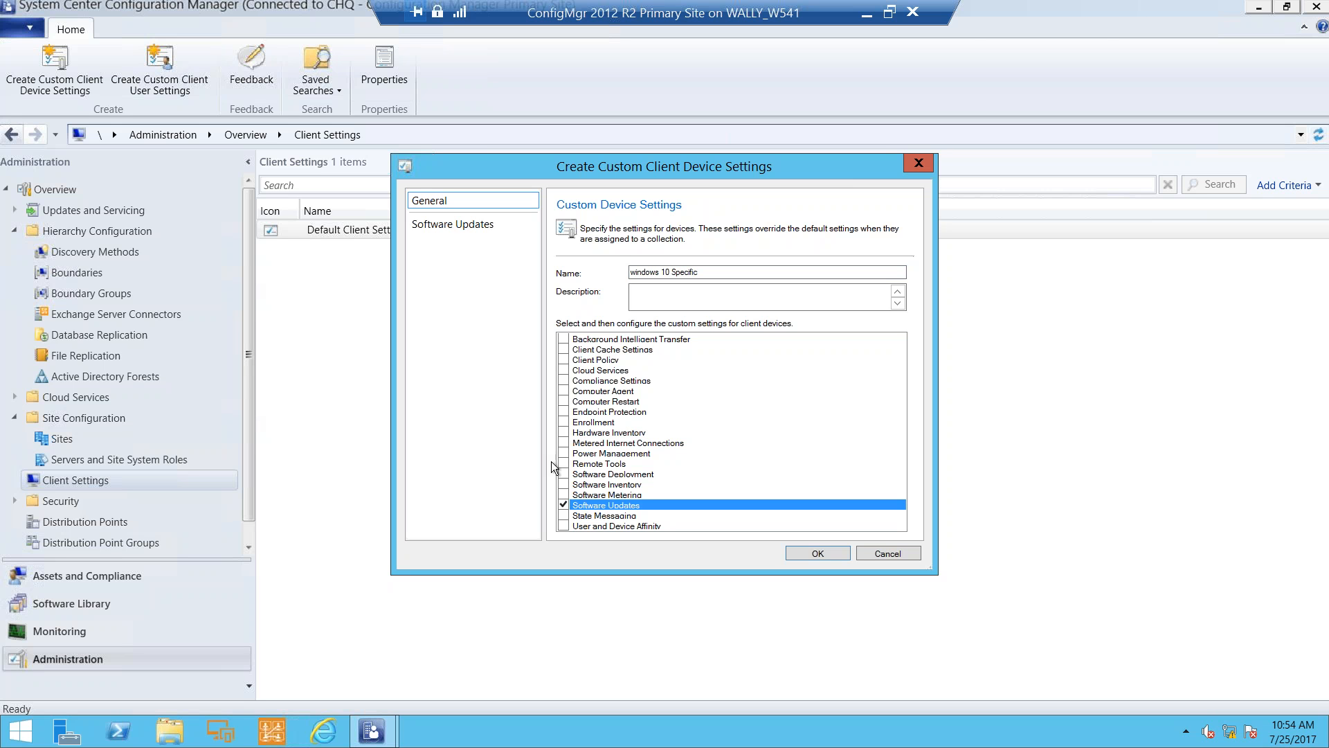
# Step: Set installation of Express installation files on clients to Yes in the Software Updates settings and save the custom device settings
pyautogui.click(466, 226)
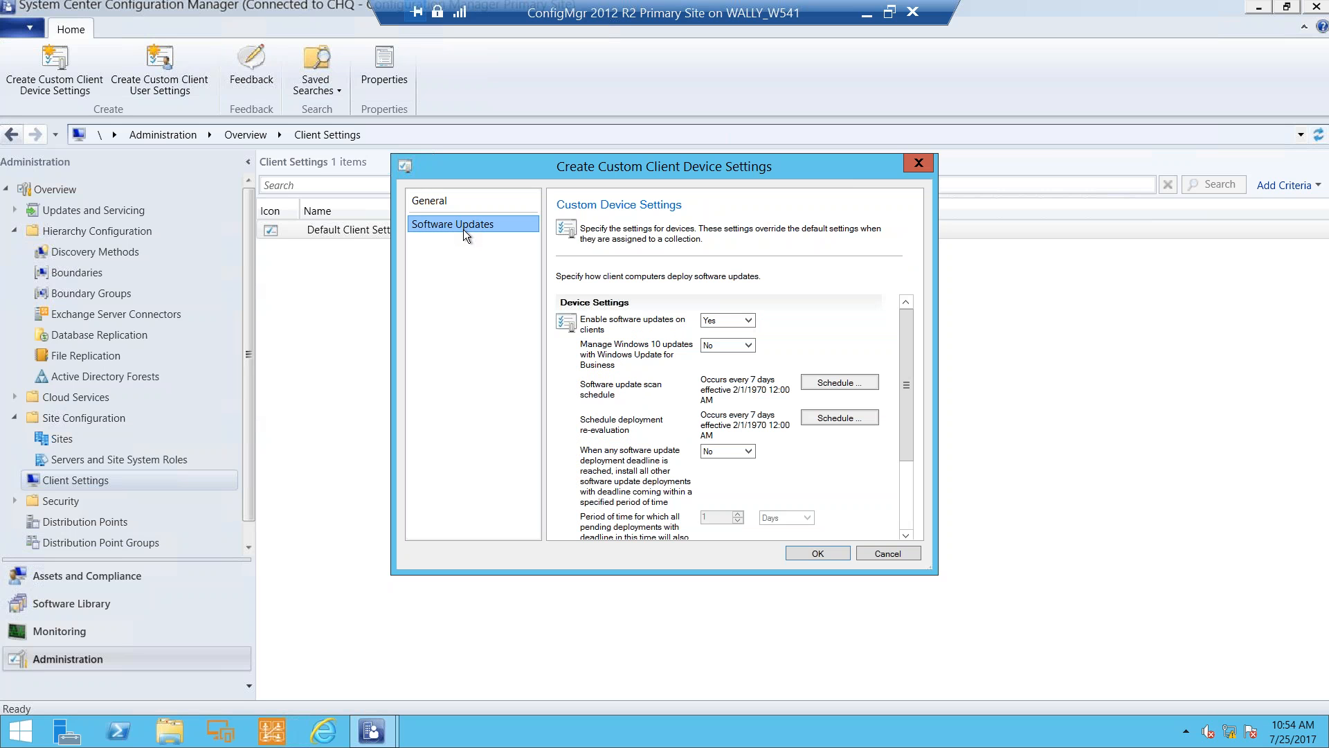
pyautogui.scroll(-3, 906, 380)
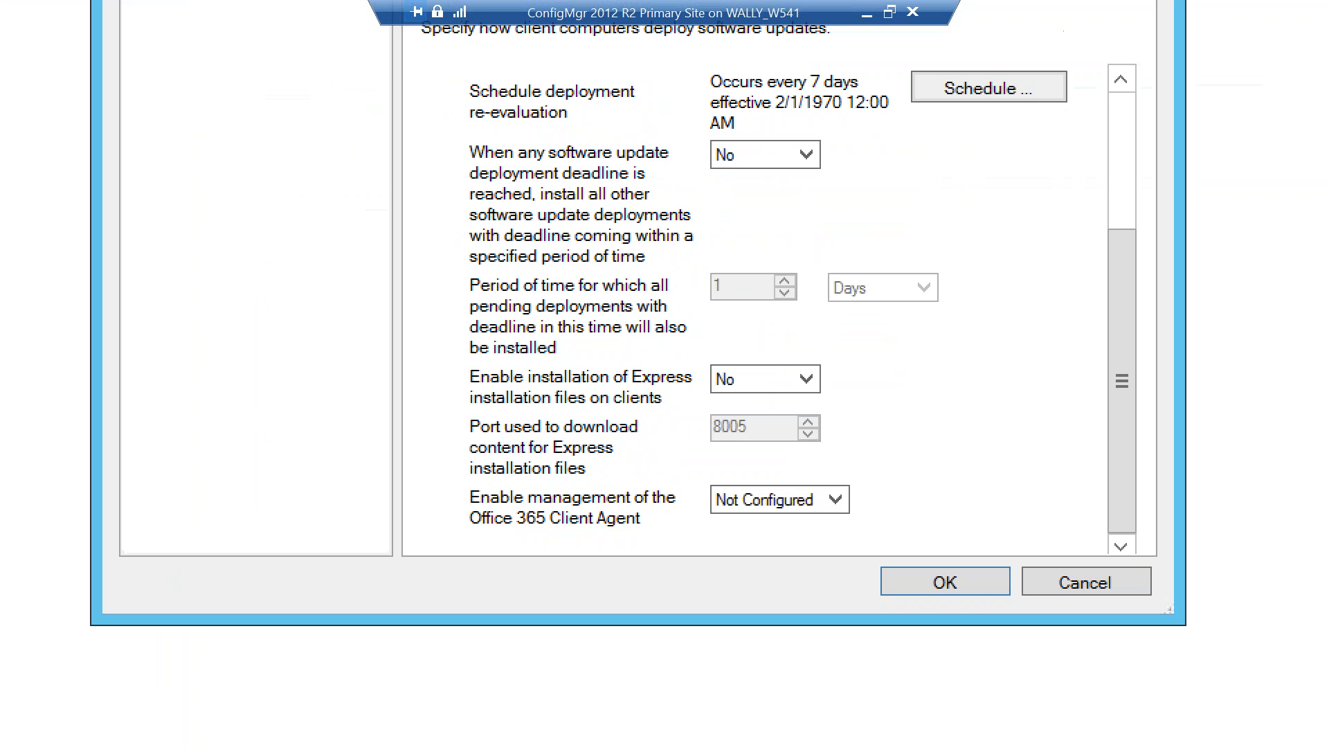
pyautogui.moveTo(443, 359)
pyautogui.mouseDown()
pyautogui.moveTo(855, 453)
pyautogui.moveTo(890, 490)
pyautogui.moveTo(881, 479)
pyautogui.mouseUp()
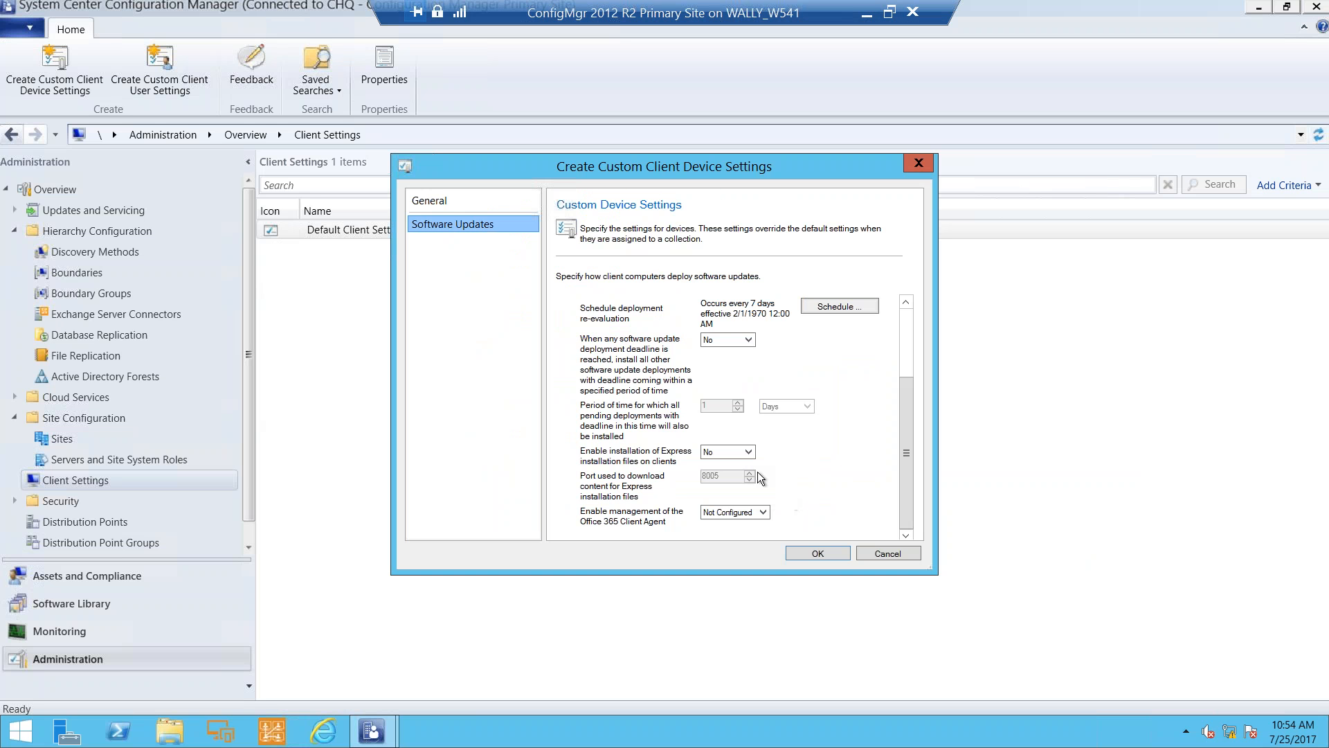
pyautogui.click(768, 380)
pyautogui.click(735, 475)
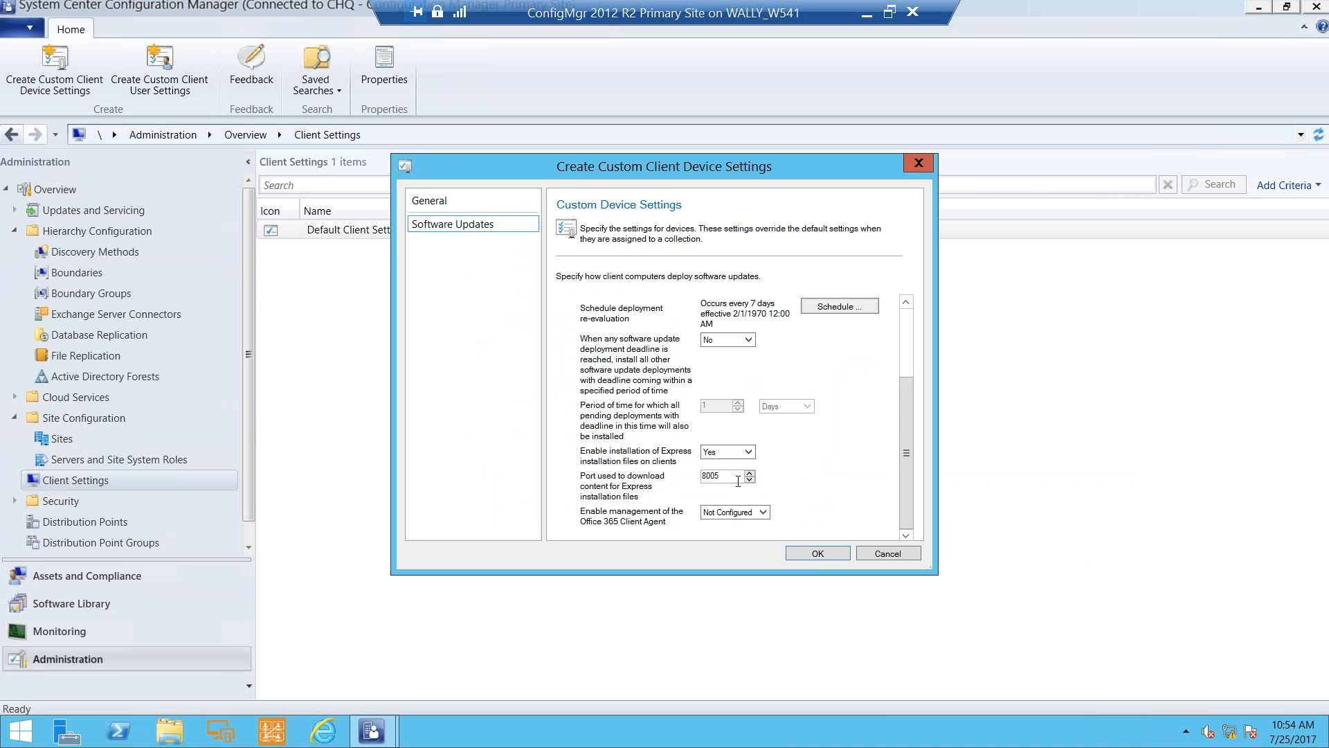
pyautogui.click(818, 554)
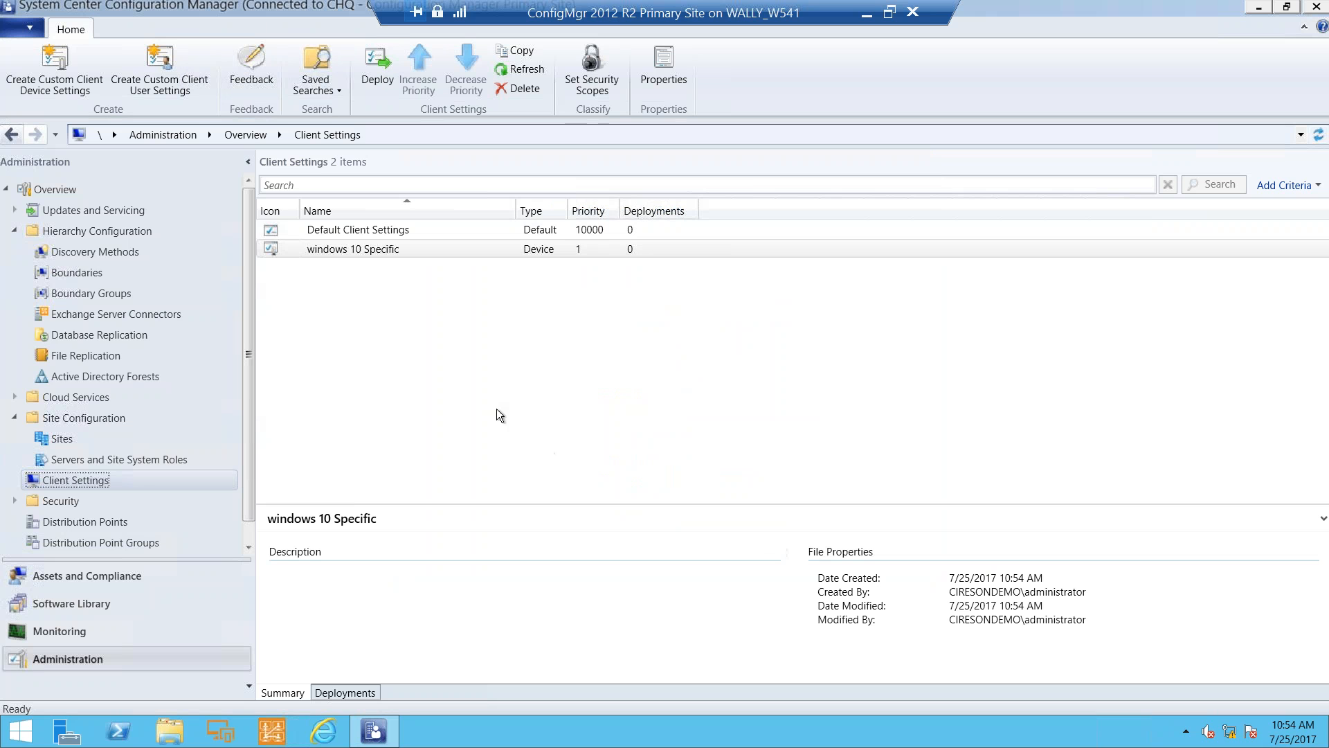
# Step: Deploy the windows 10 Specific client settings to the "Windows 10 - to be Upgraded" device collection
pyautogui.click(394, 255)
pyautogui.rightClick(394, 256)
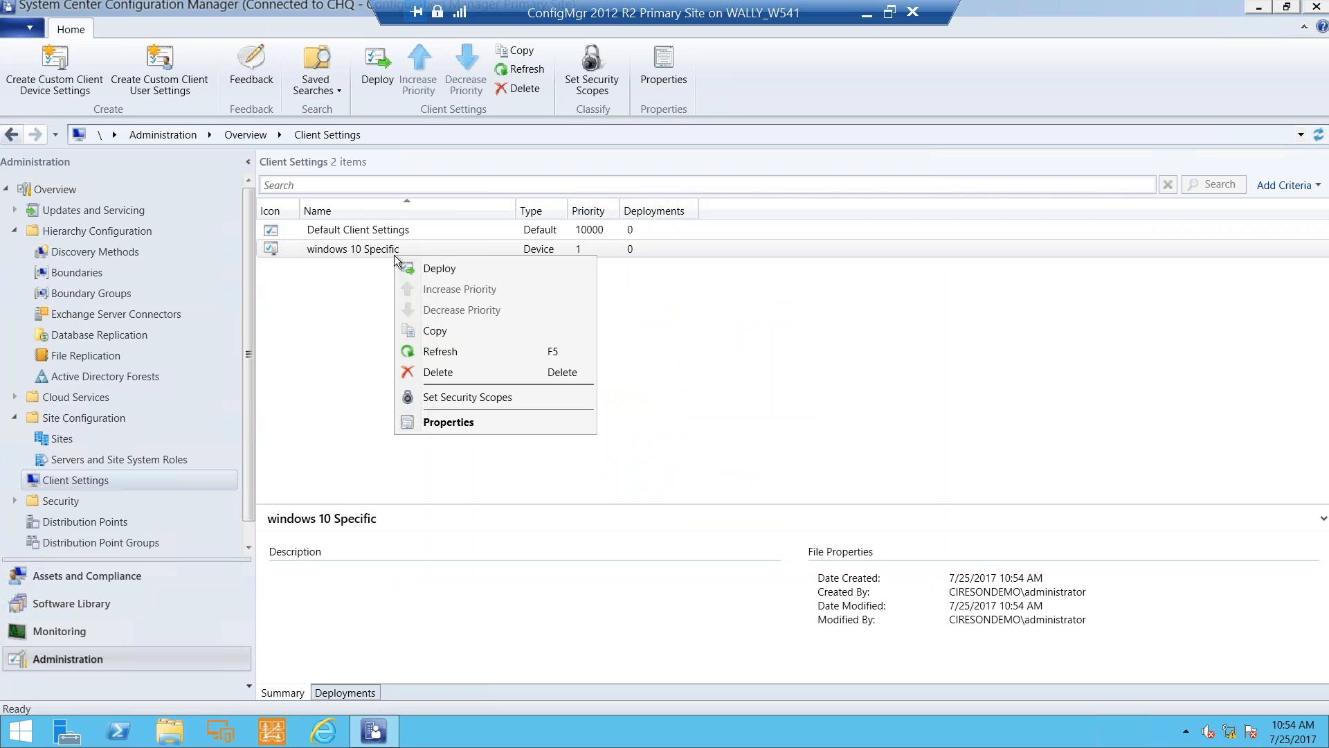
pyautogui.click(449, 273)
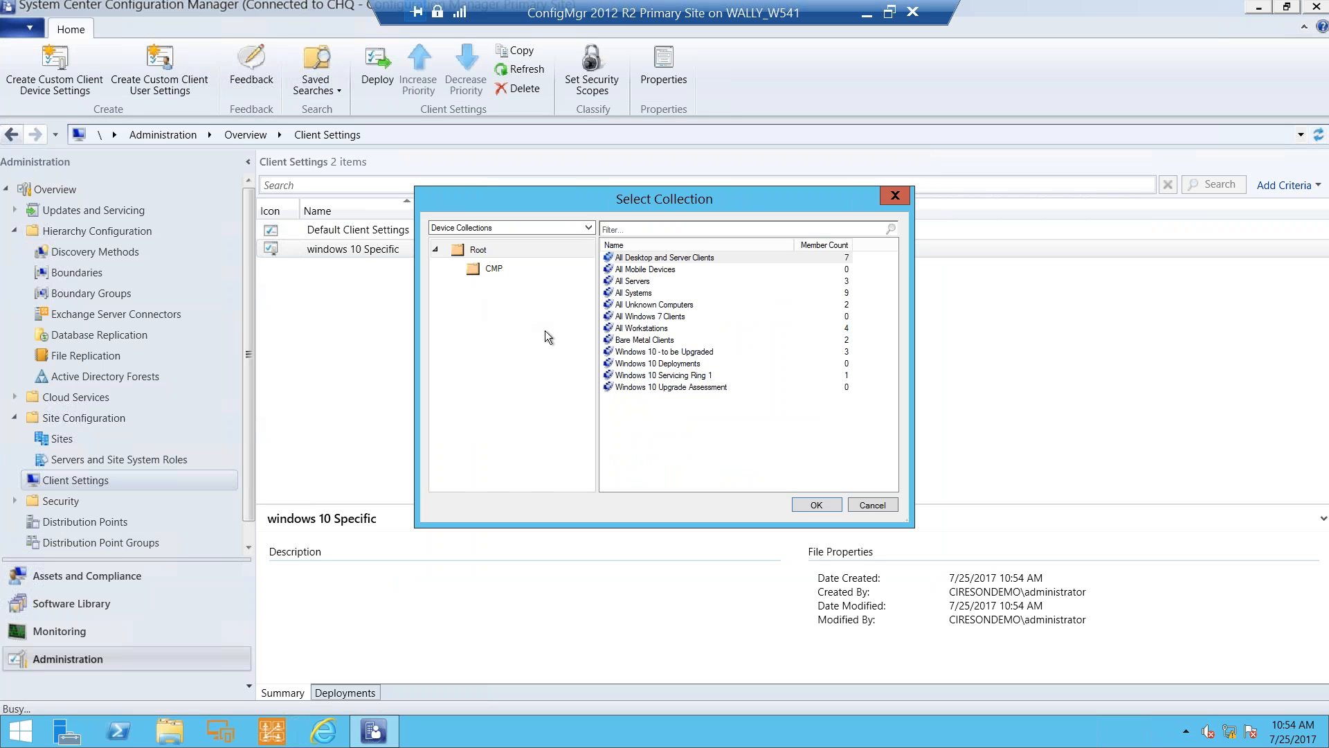
pyautogui.click(633, 355)
pyautogui.click(818, 506)
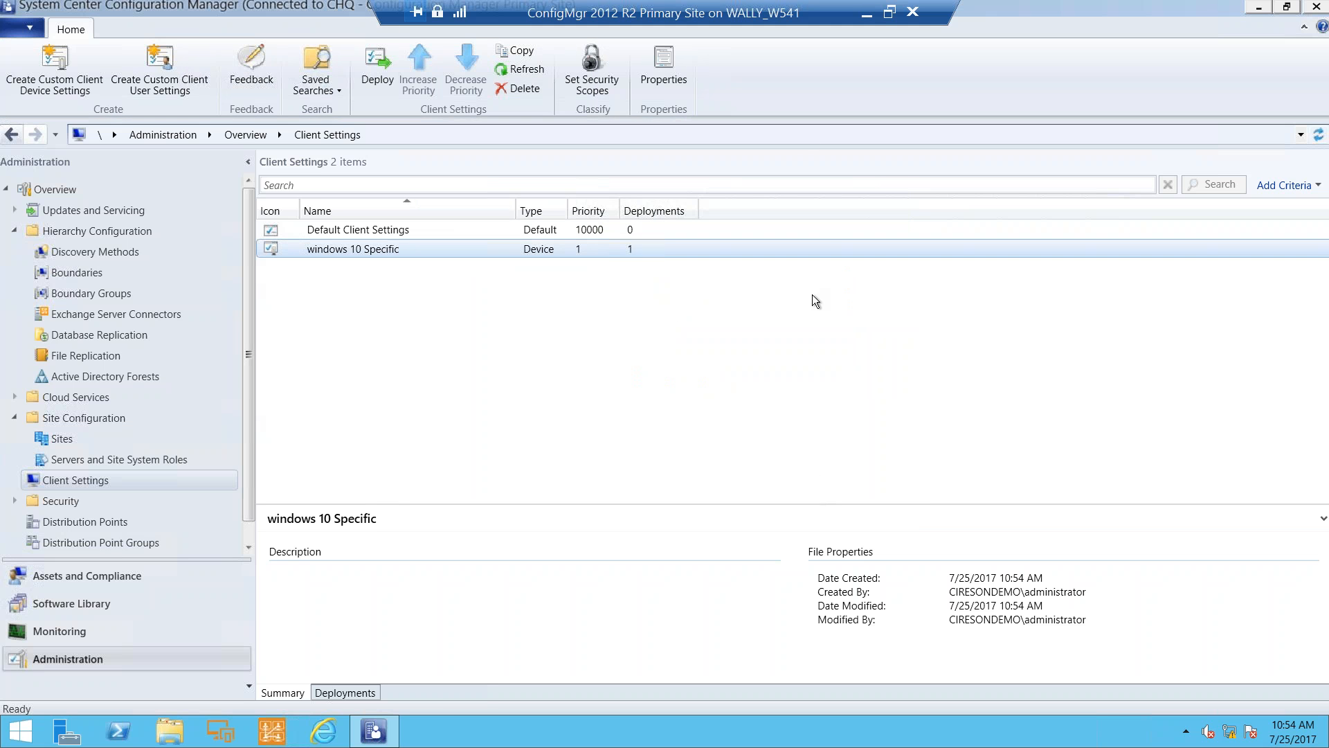
# Step: Minimize the ConfigMgr remote session and switch to the Bare Metal Client virtual machine window
pyautogui.click(867, 13)
pyautogui.hotkey('alt', 'Tab')
pyautogui.hotkey('alt', 'Tab')
pyautogui.hotkey('alt', 'Tab')
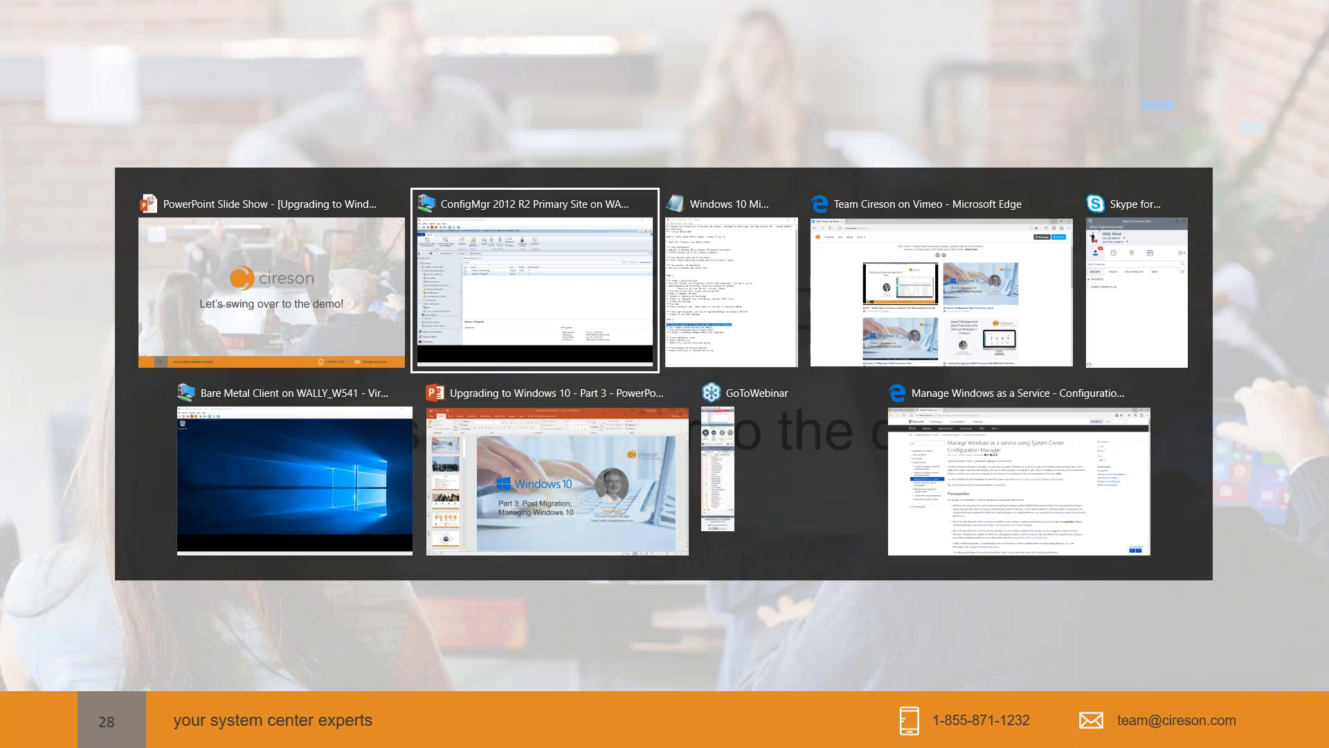
pyautogui.hotkey('alt', 'Tab')
pyautogui.hotkey('alt', 'Tab')
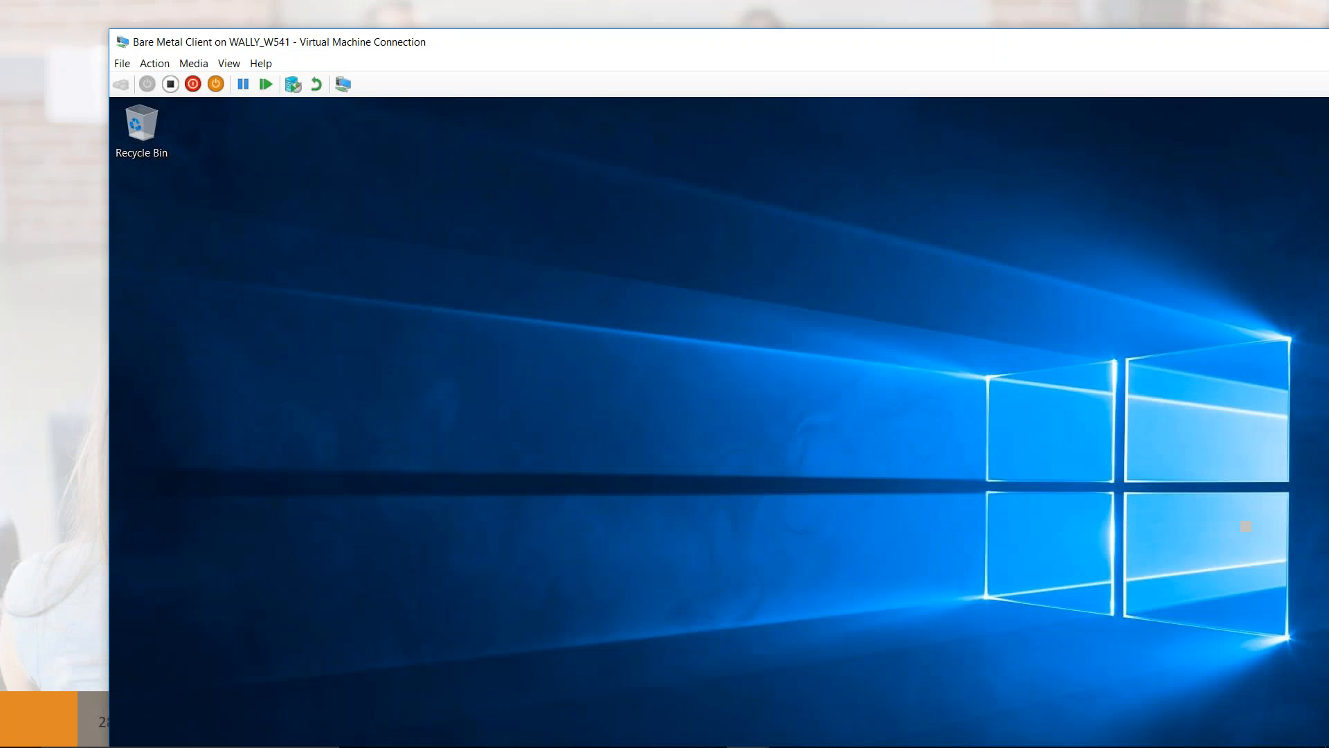
# Step: Show the Bare Metal Client full screen and check the latest Express enabled entry at the end of the DeltaDownload log in CCM Logs
pyautogui.click(229, 63)
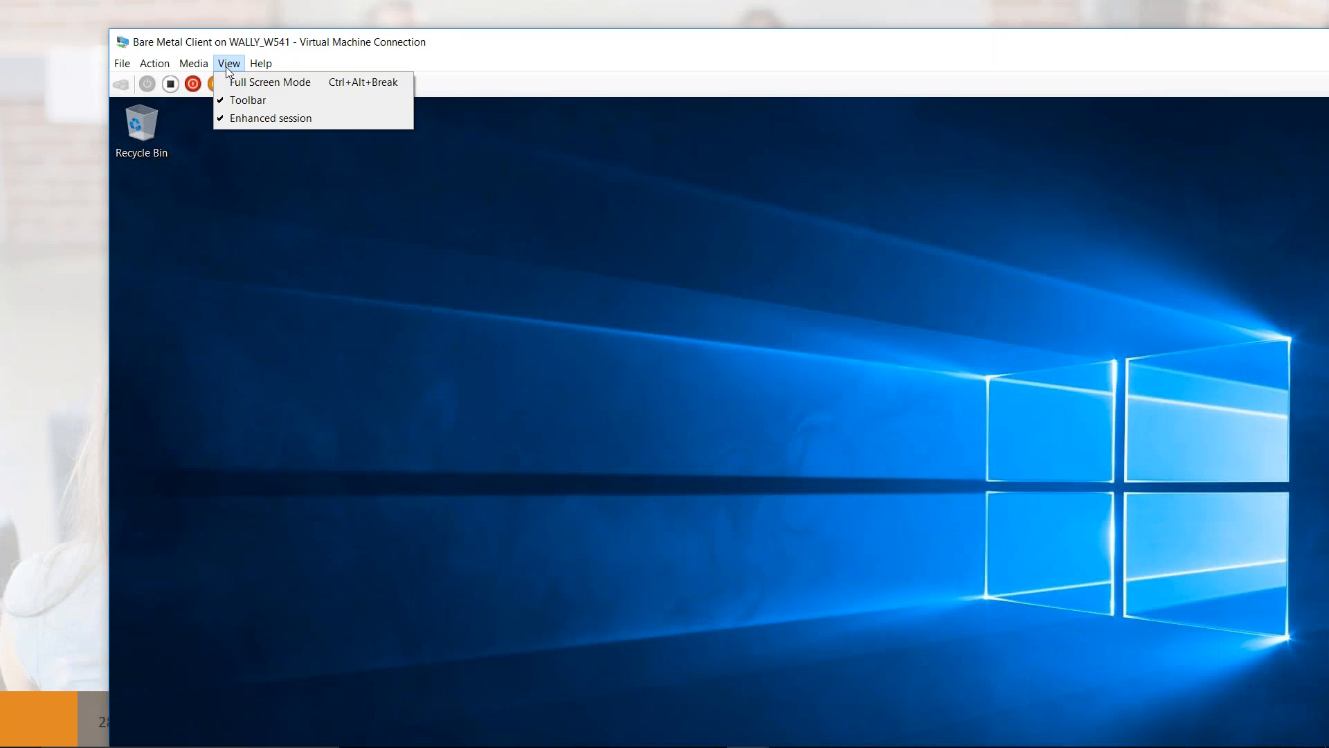
pyautogui.click(249, 80)
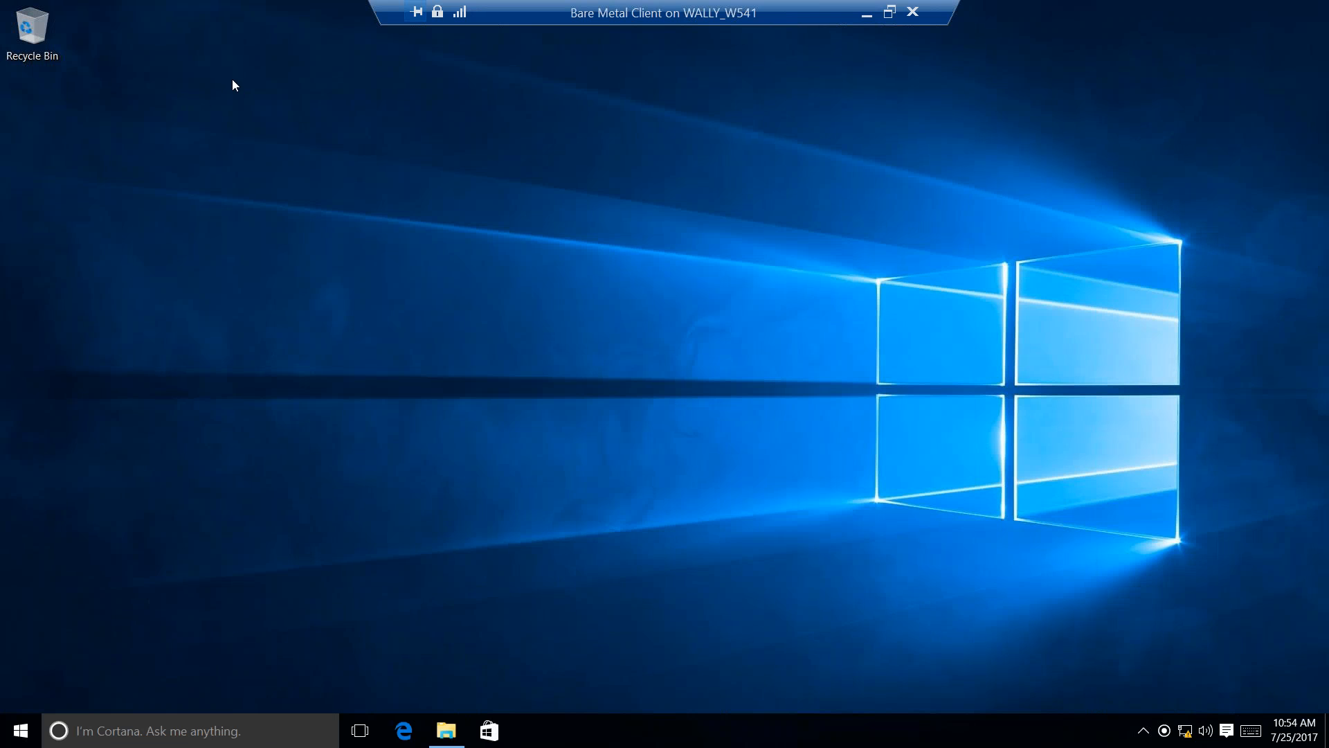
pyautogui.click(447, 731)
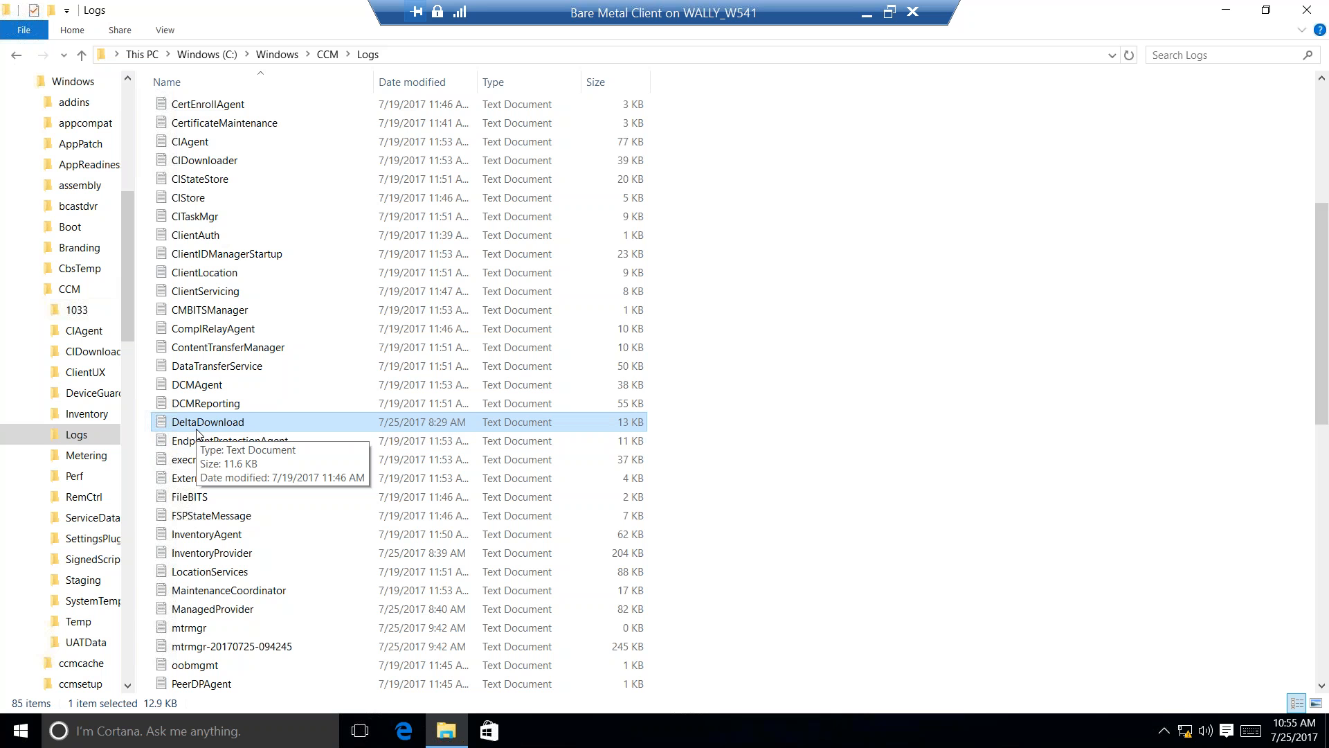
pyautogui.doubleClick(198, 424)
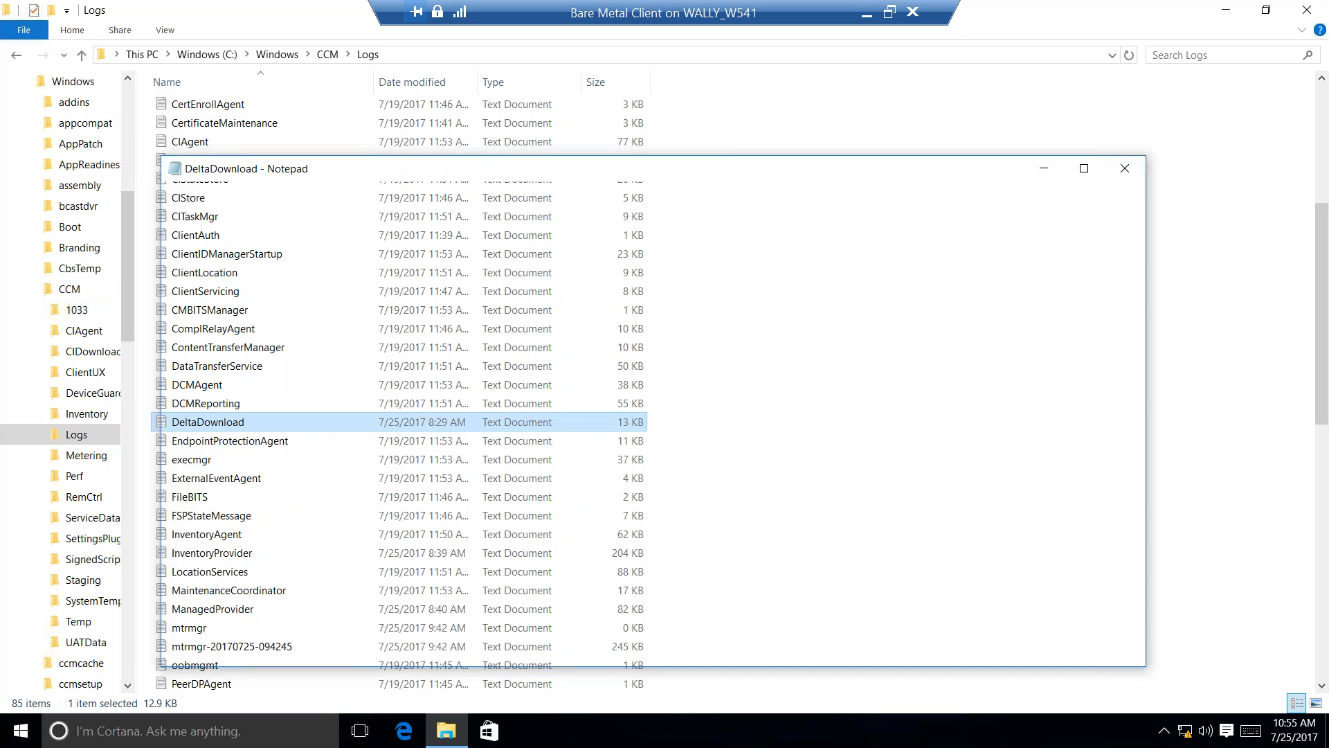
pyautogui.hotkey('ctrl', 'End')
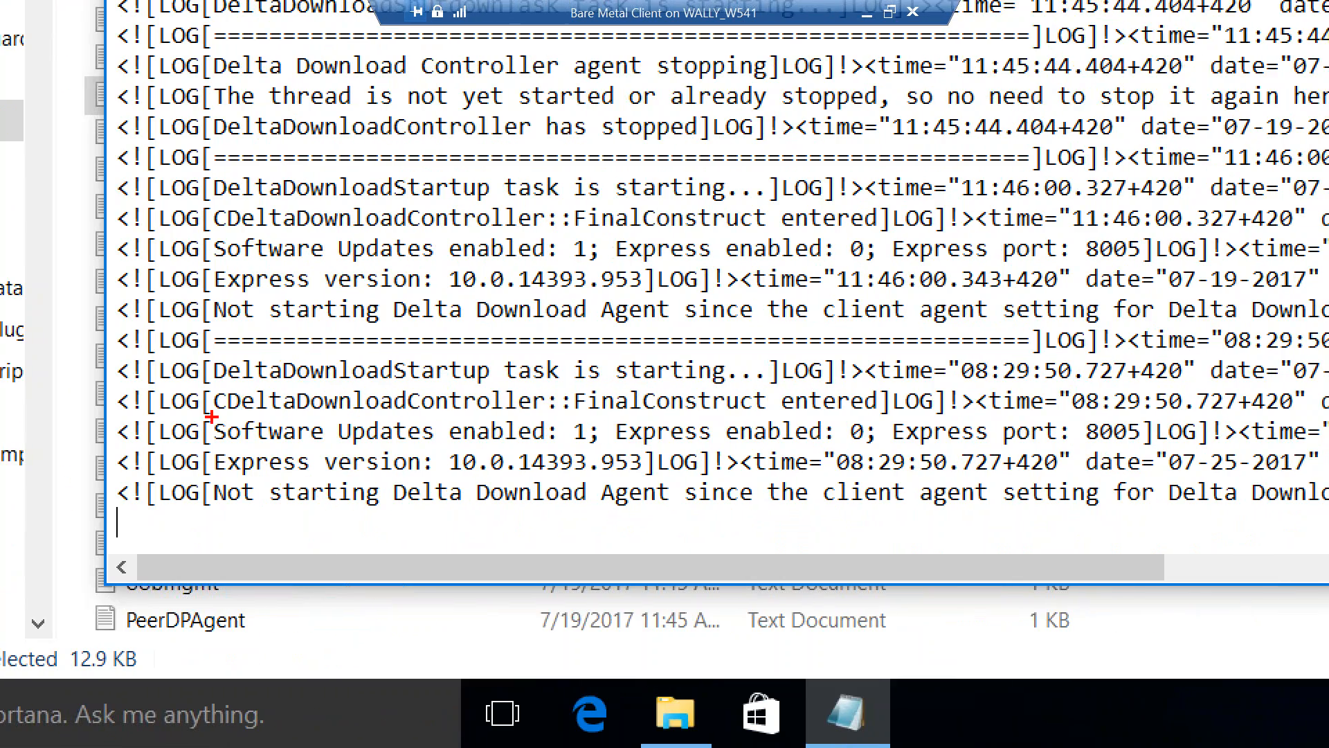
pyautogui.moveTo(208, 416)
pyautogui.mouseDown()
pyautogui.moveTo(580, 450)
pyautogui.moveTo(1150, 450)
pyautogui.mouseUp()
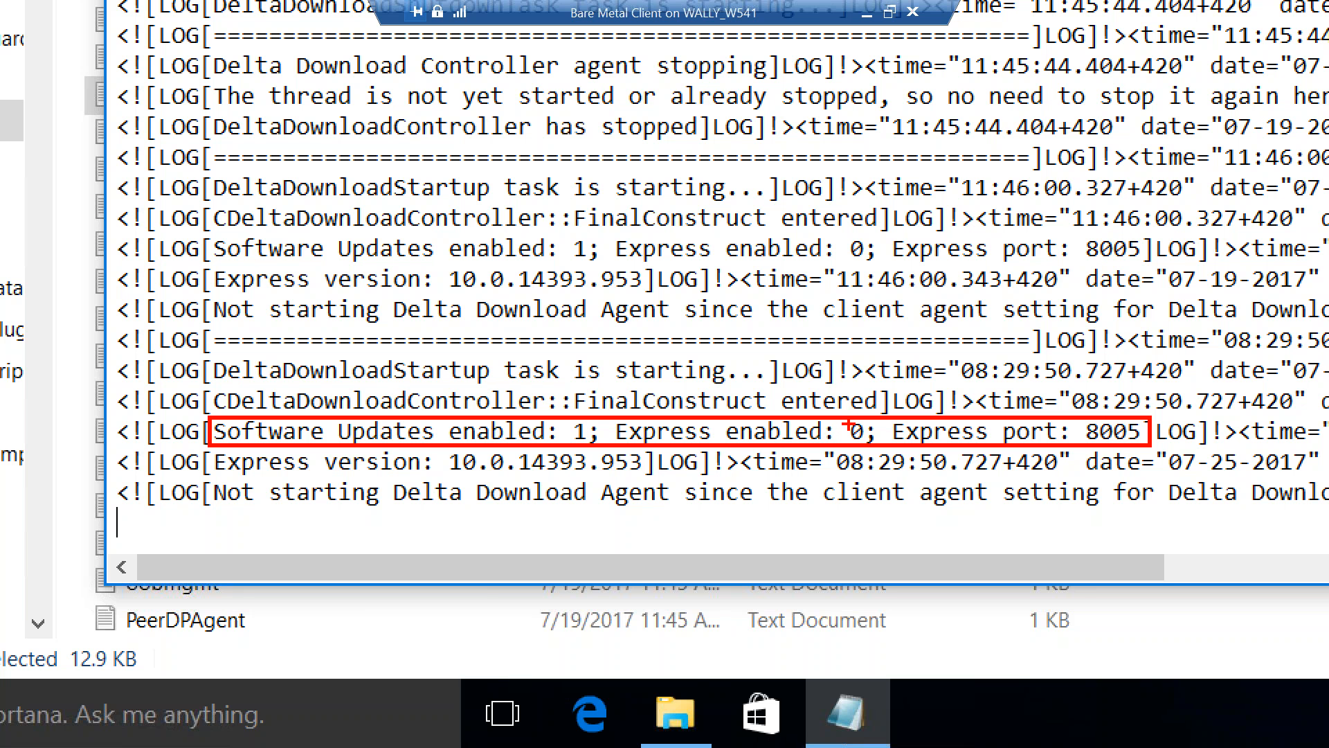
pyautogui.moveTo(855, 421); pyautogui.dragTo(860, 359)
pyautogui.press('Escape')
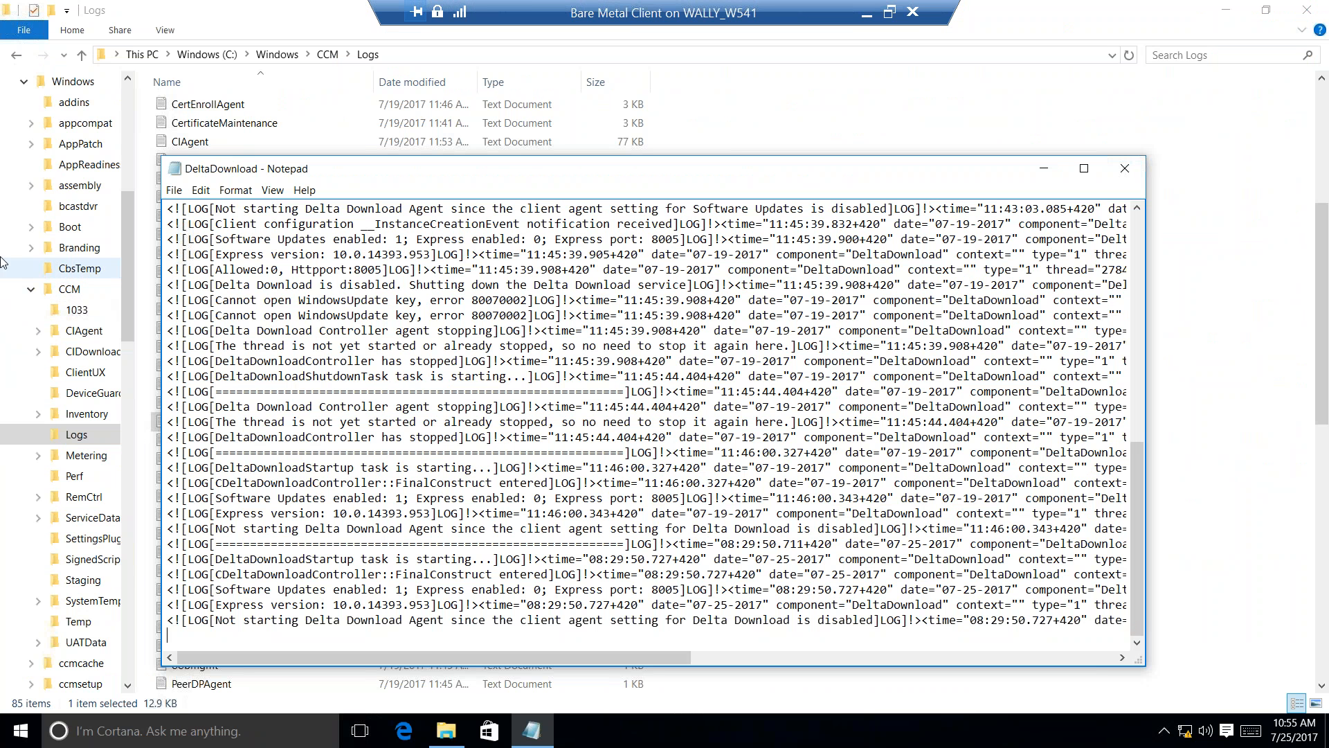
# Step: Close the DeltaDownload log, leave the Bare Metal Client session, and show the ConfigMgr 2012 R2 Primary Site virtual machine full screen
pyautogui.click(1122, 175)
pyautogui.click(866, 18)
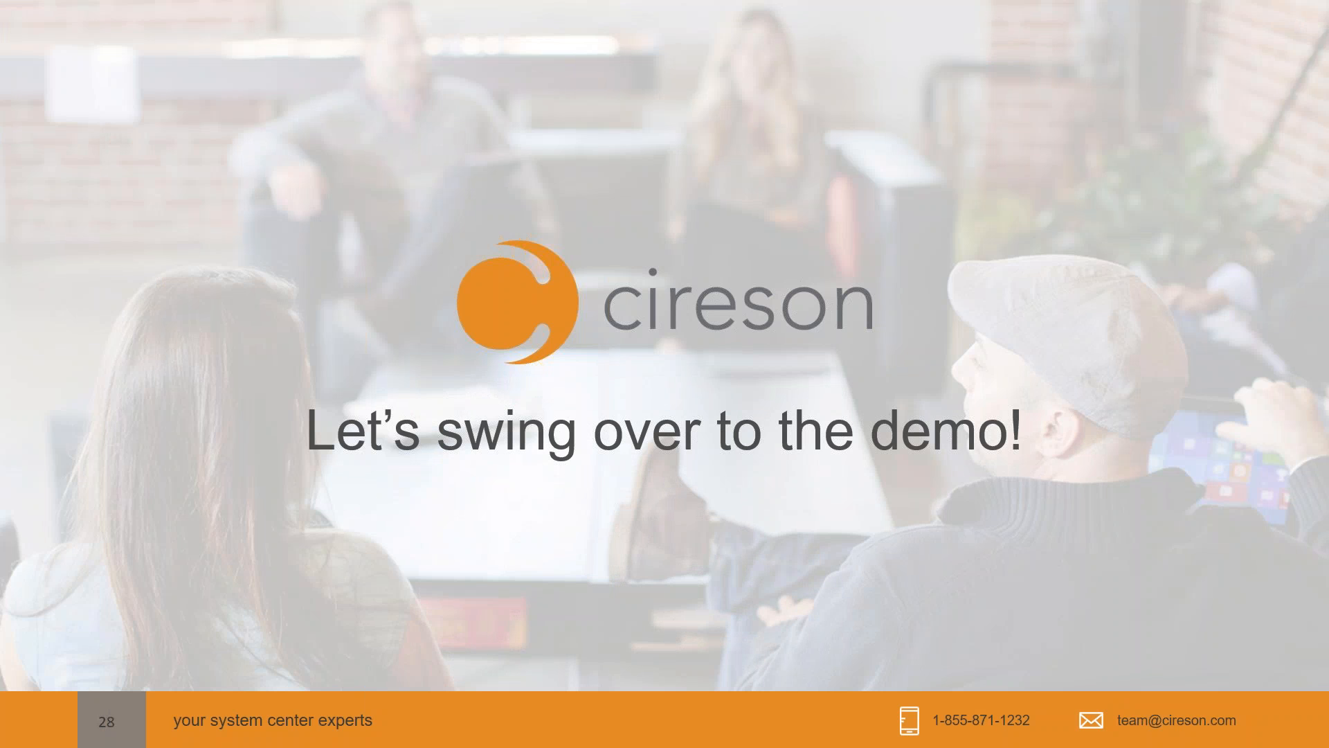
pyautogui.hotkey('alt', 'Tab')
pyautogui.hotkey('alt', 'Tab')
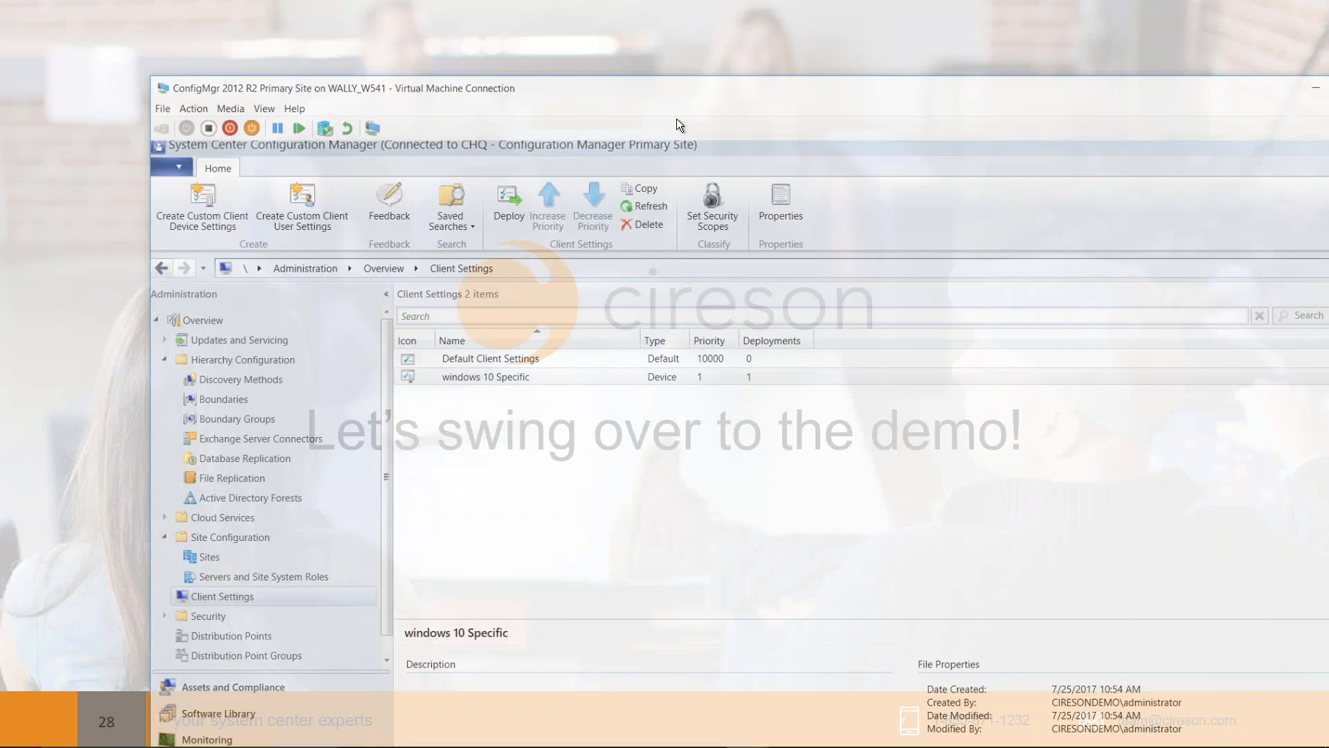
pyautogui.click(229, 63)
pyautogui.click(267, 81)
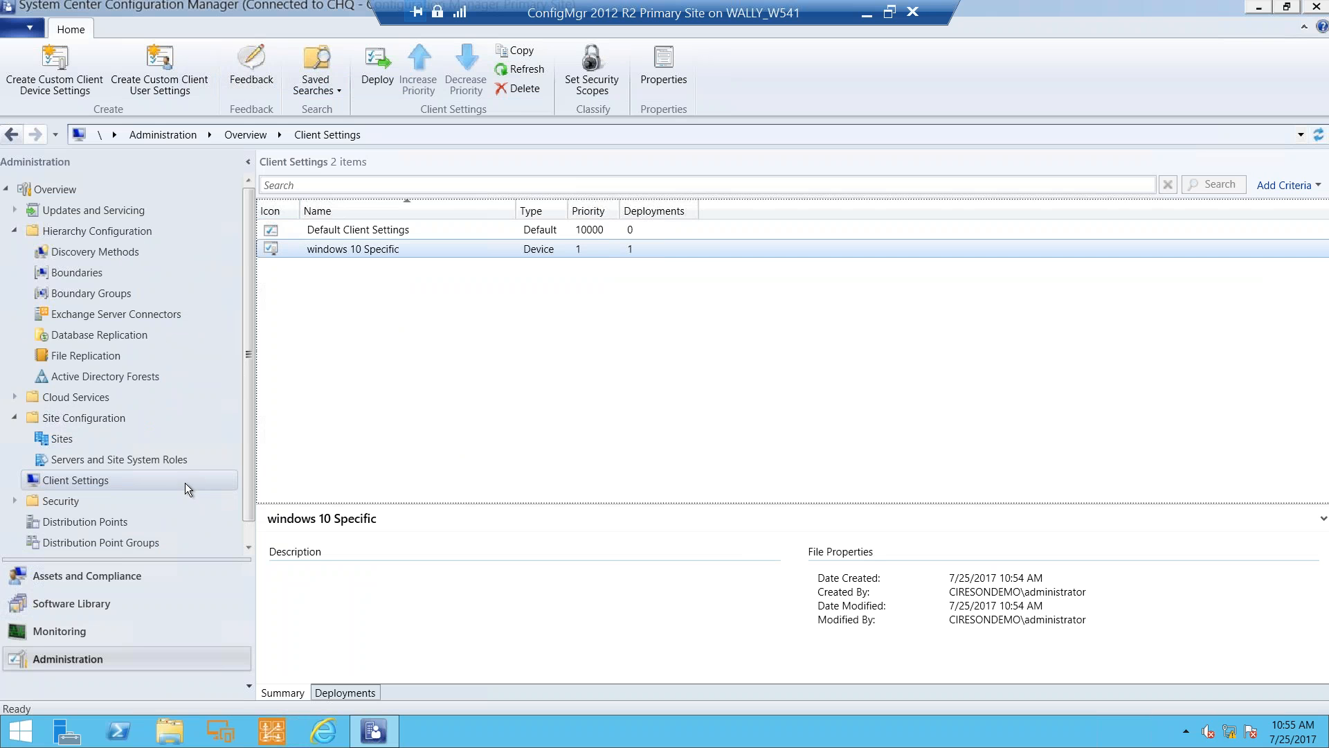
# Step: Look through Compliance Settings in Assets and Compliance, including Compliance Policies and the profile types under Company Resource Access
pyautogui.click(85, 576)
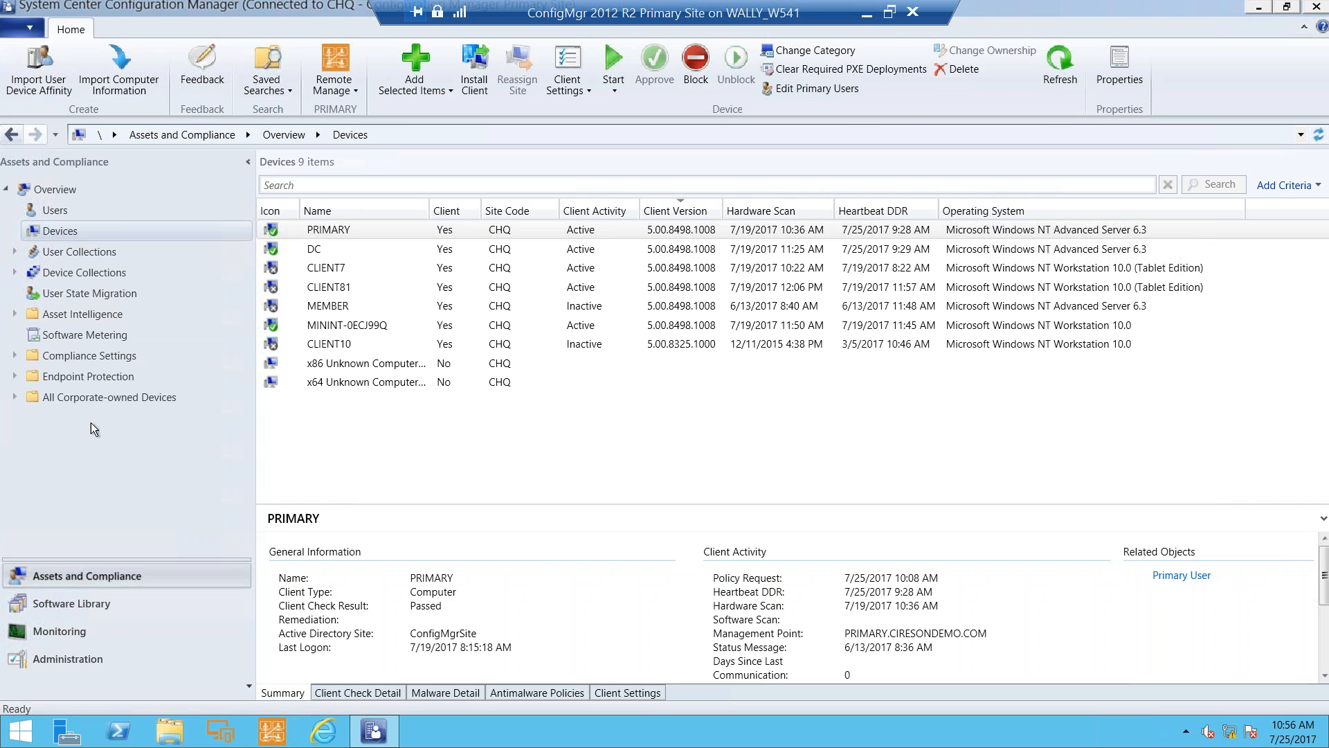
pyautogui.click(14, 355)
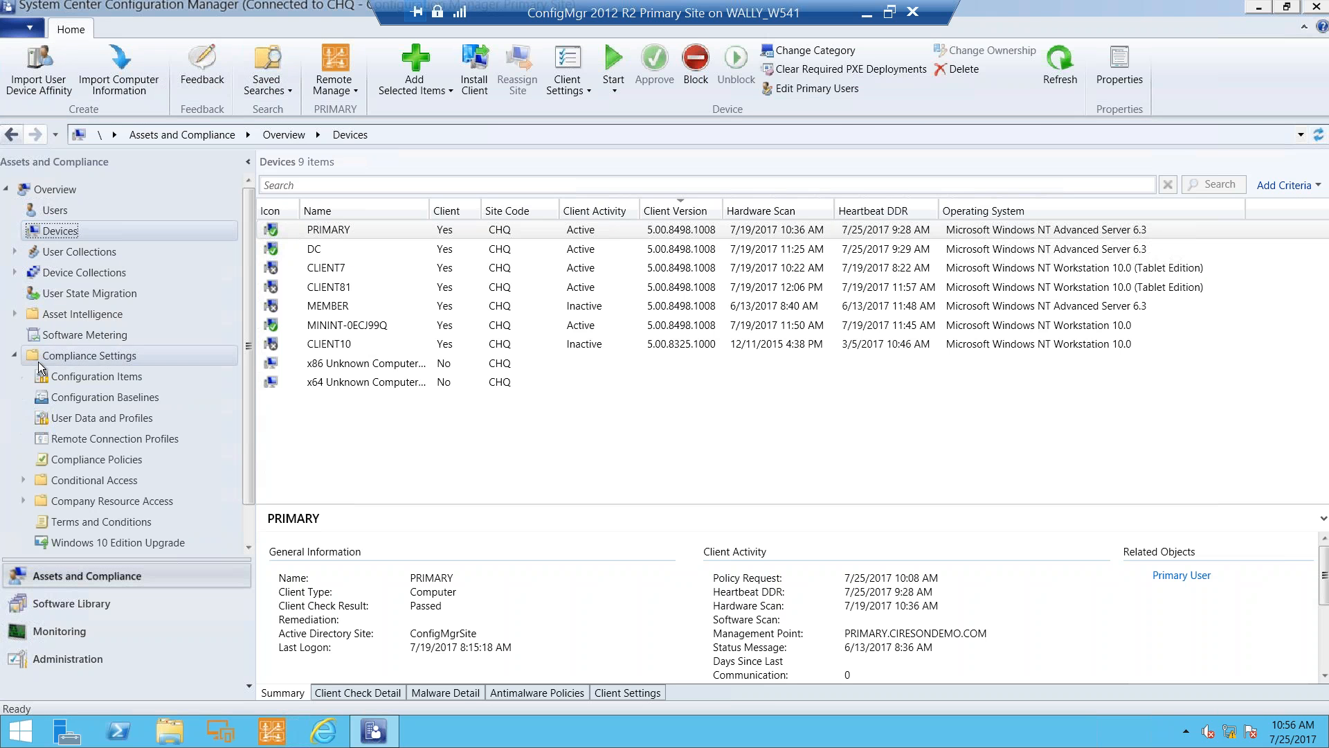
pyautogui.click(87, 462)
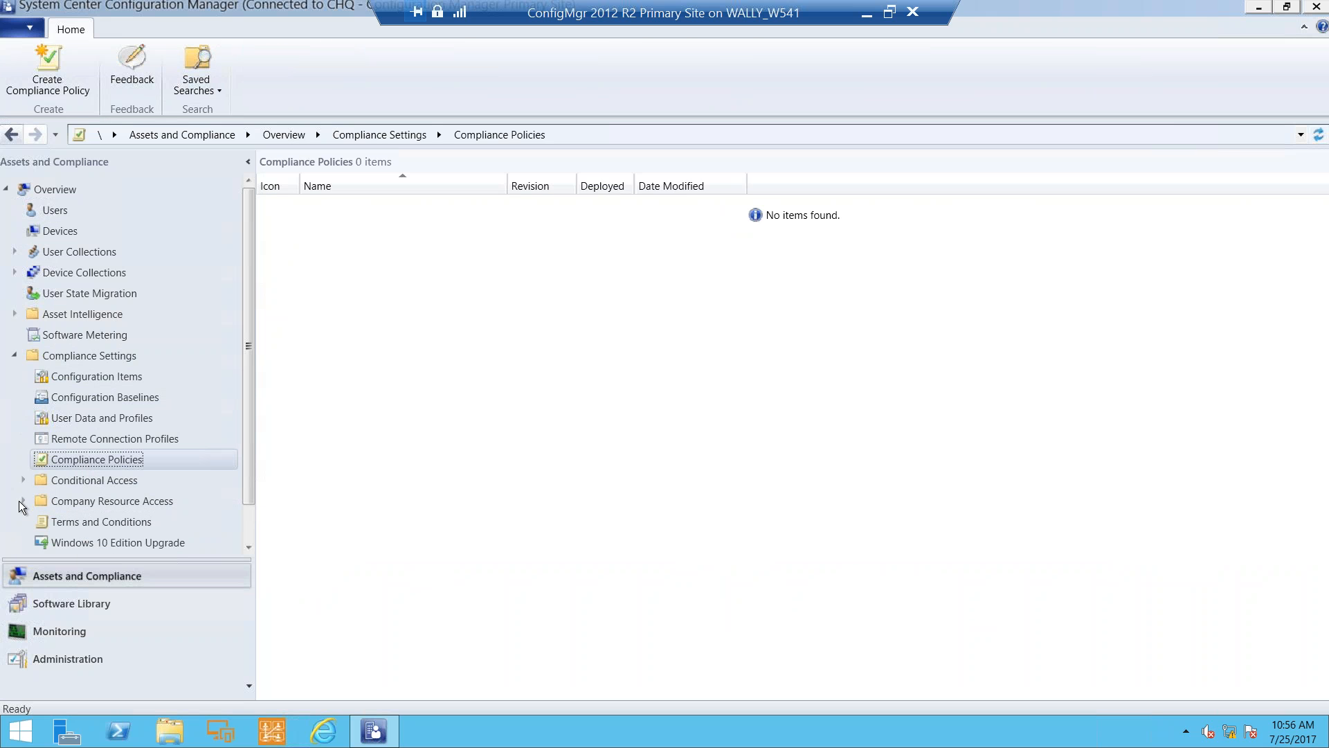
pyautogui.scroll(-1, 246, 504)
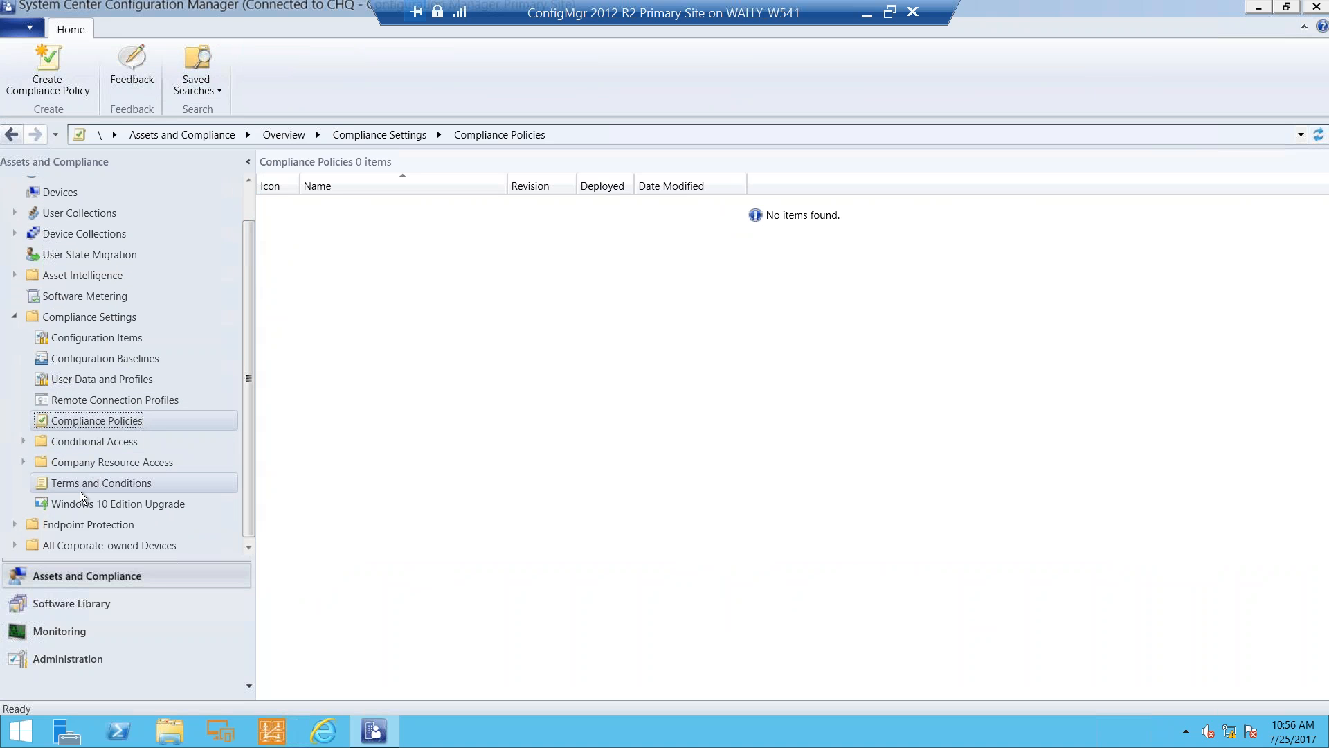
pyautogui.click(23, 463)
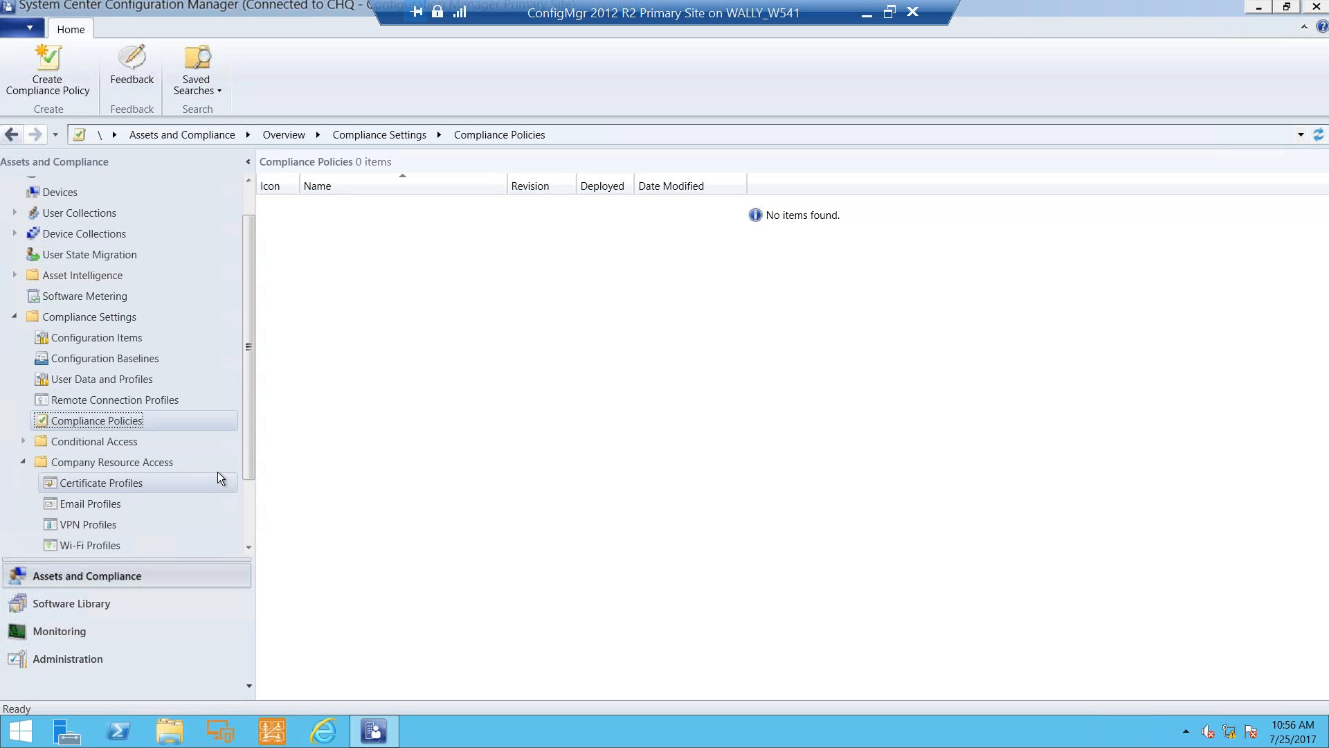
pyautogui.moveTo(251, 468); pyautogui.dragTo(251, 513)
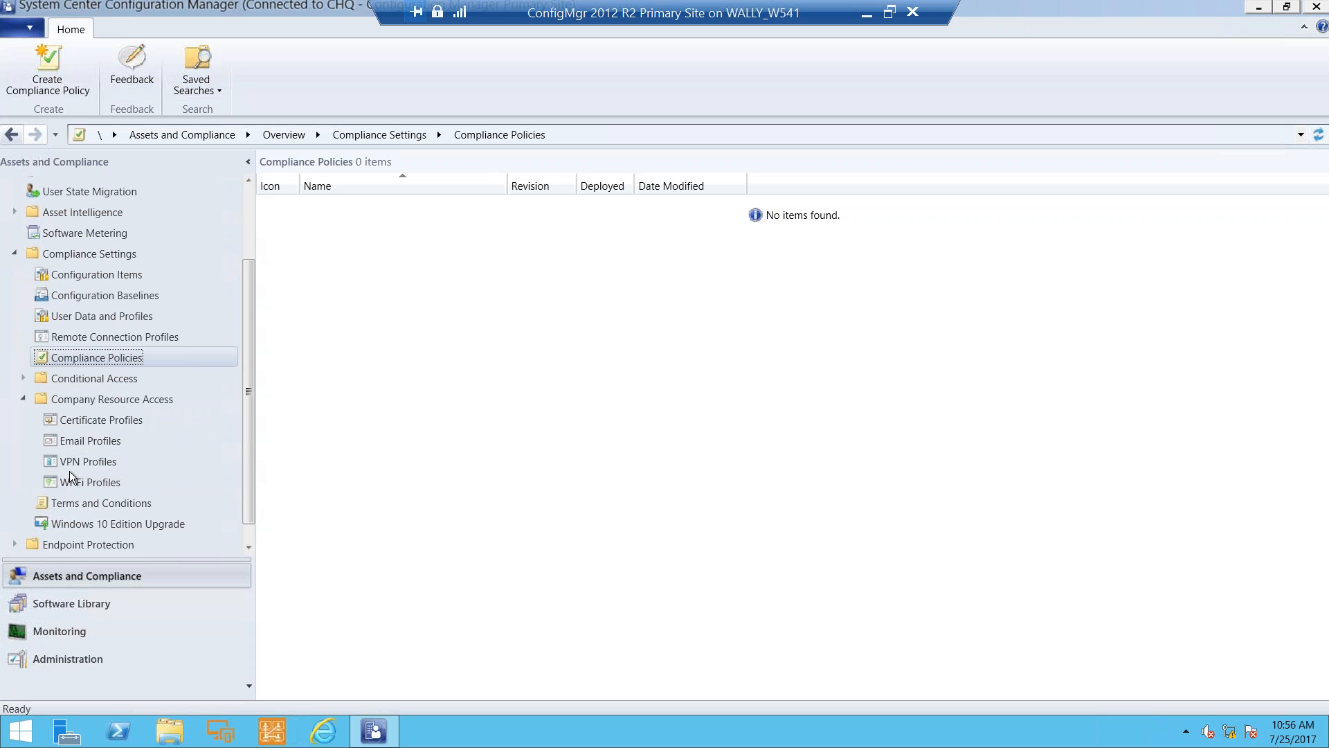
pyautogui.click(23, 399)
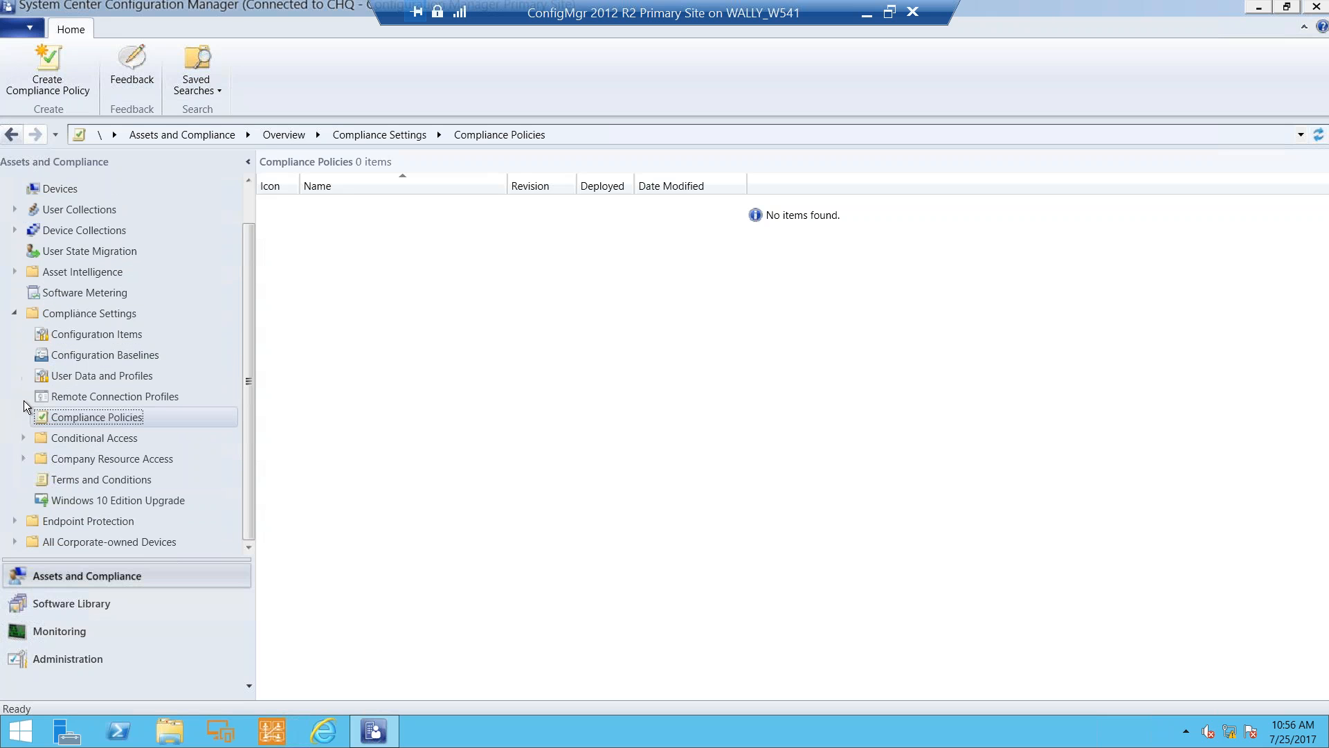
# Step: Start a configuration item named "windows 10" of type Windows 10 for devices managed with the Configuration Manager client
pyautogui.click(89, 336)
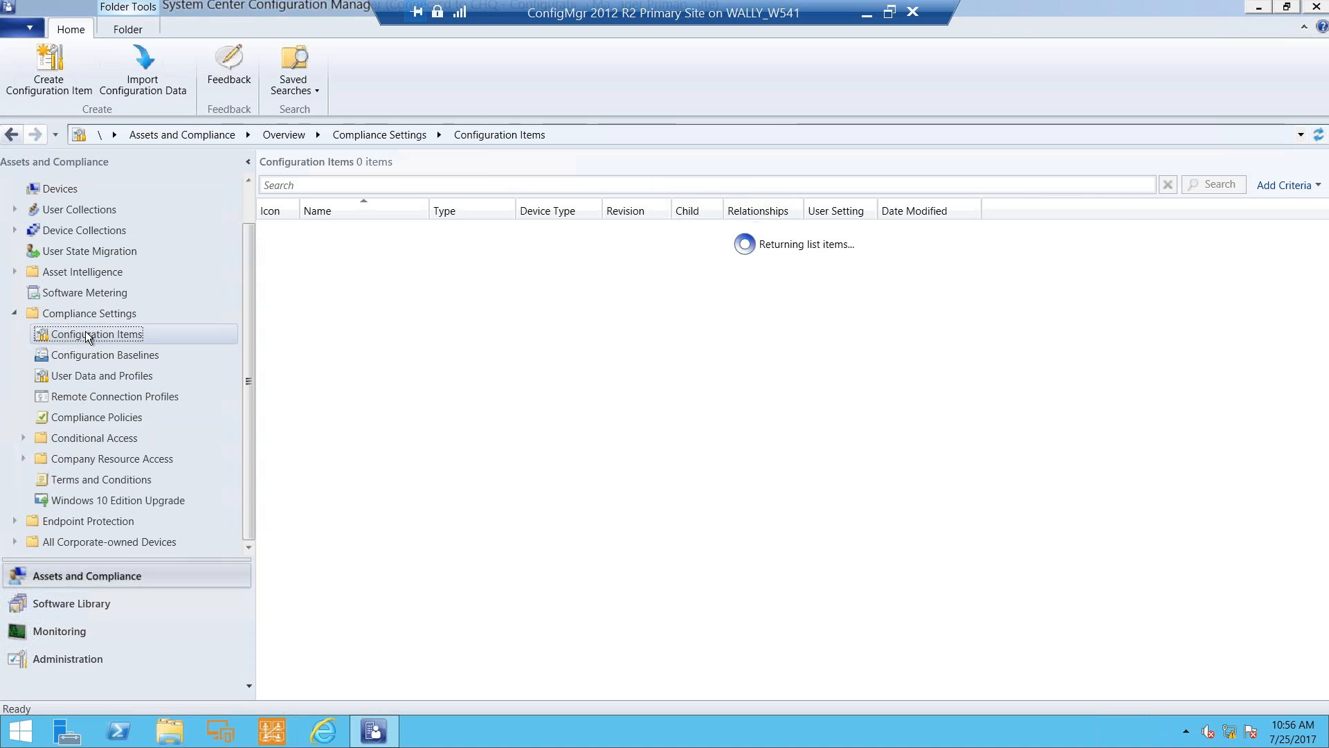
pyautogui.click(48, 76)
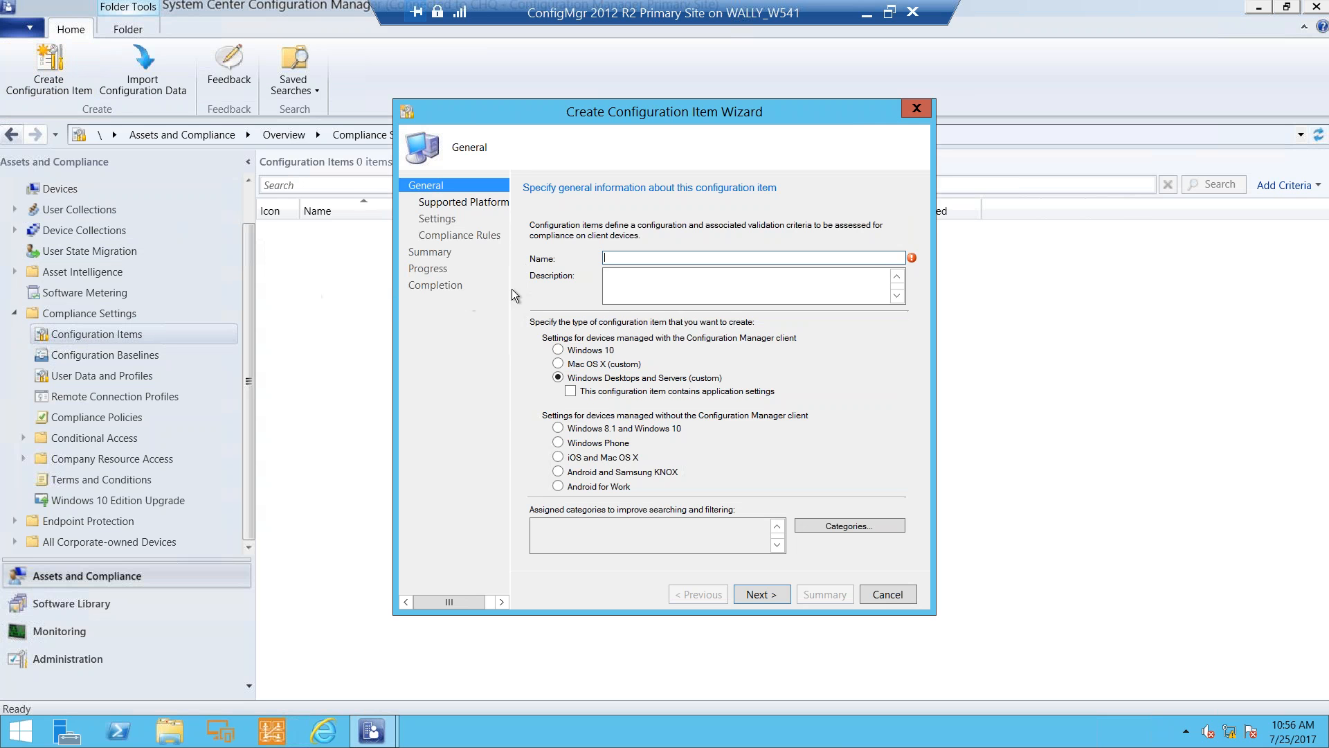
pyautogui.write('windo')
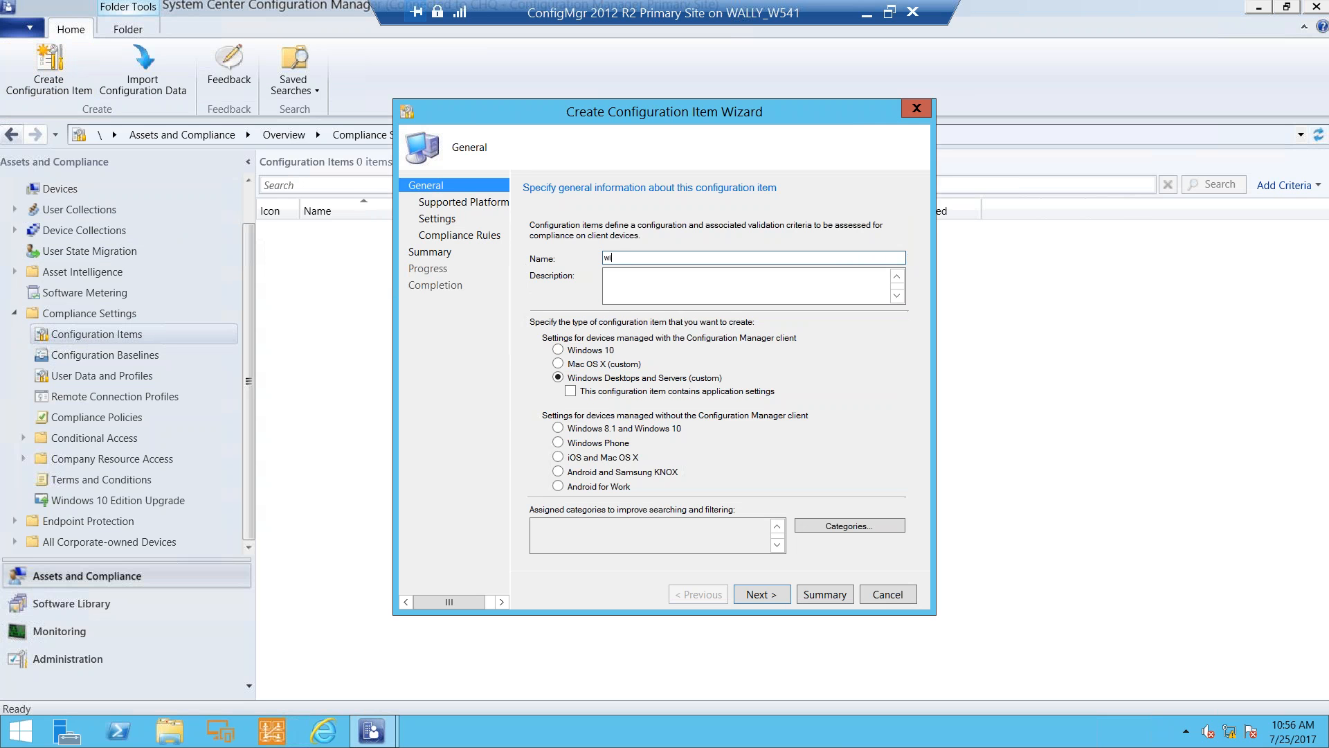
pyautogui.write('ws 10')
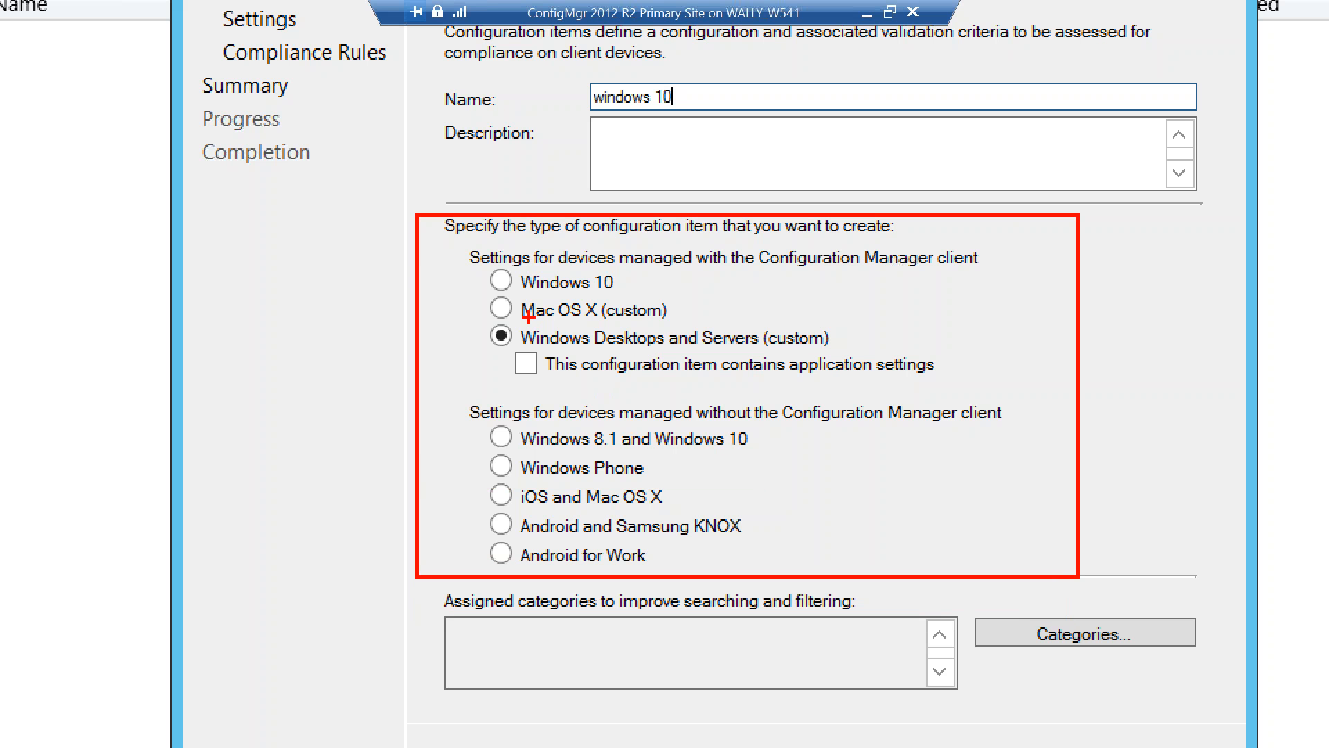
pyautogui.moveTo(774, 275)
pyautogui.mouseDown()
pyautogui.moveTo(871, 297)
pyautogui.moveTo(973, 275)
pyautogui.mouseUp()
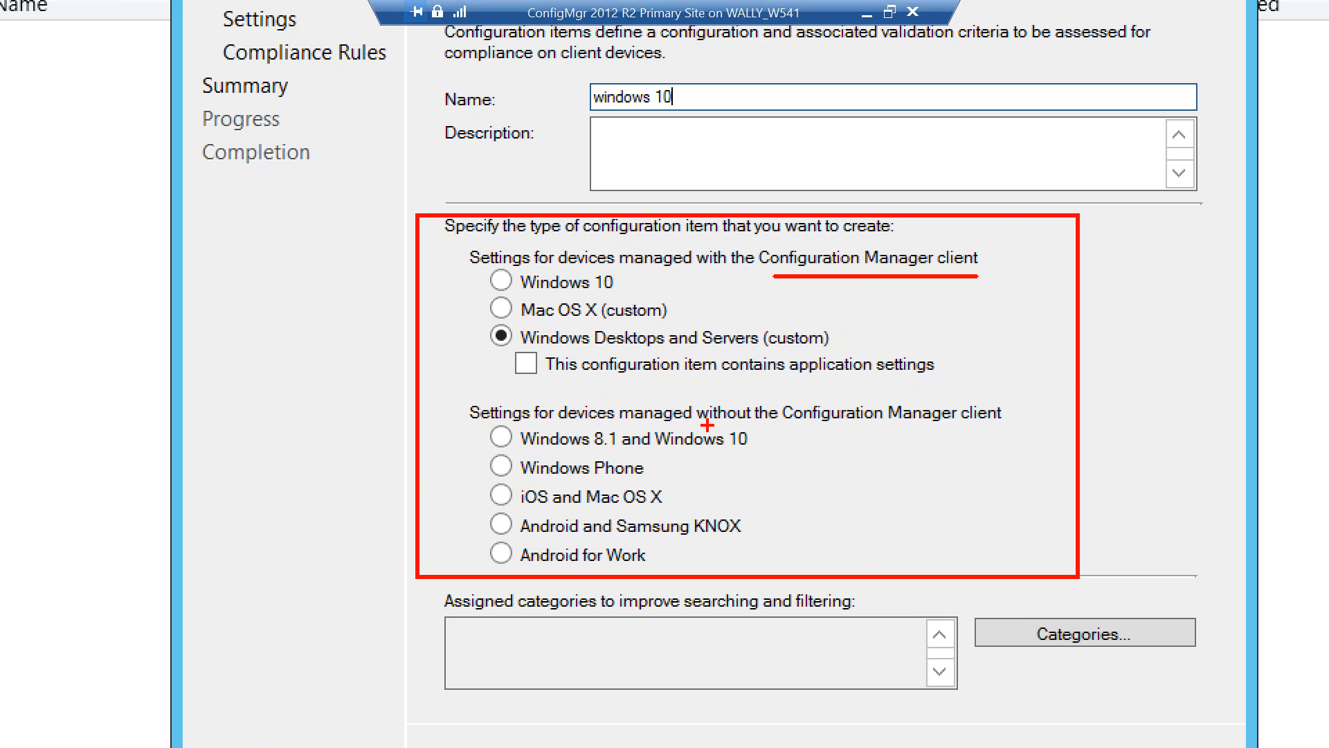
pyautogui.moveTo(707, 425); pyautogui.dragTo(995, 427)
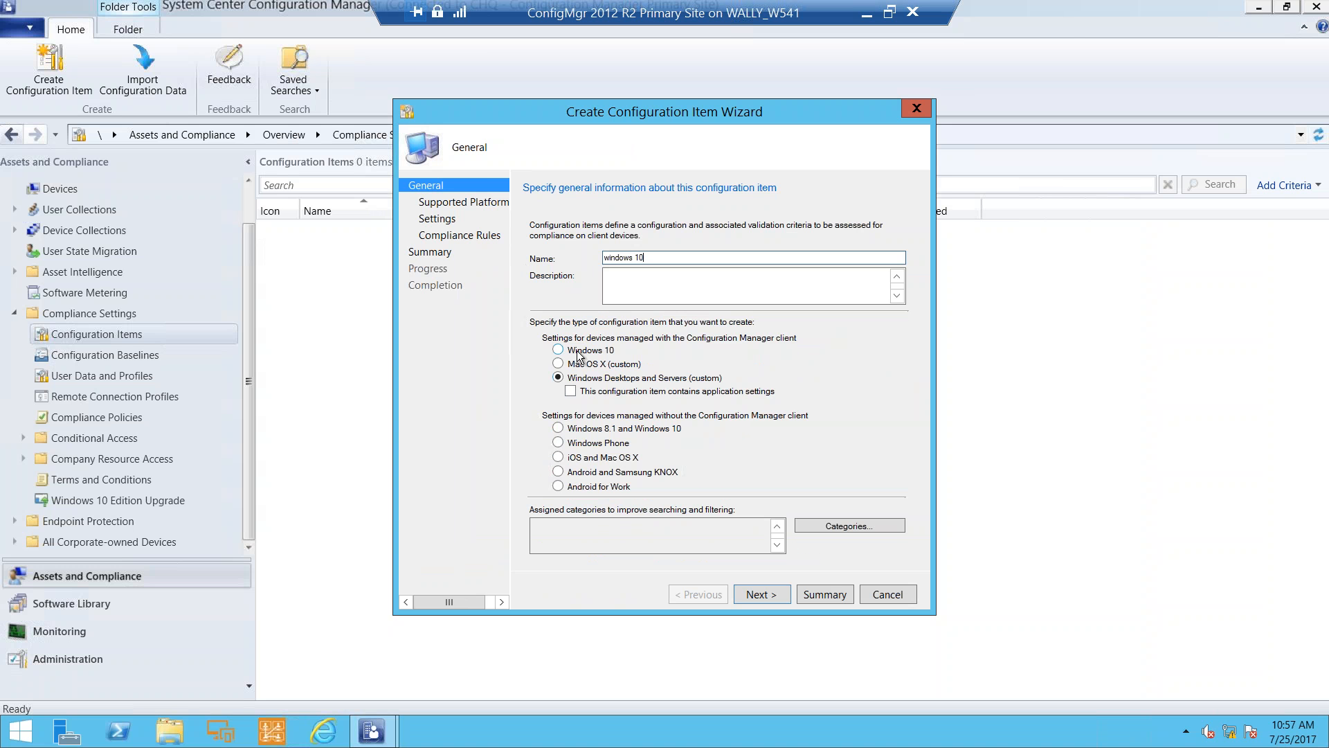
pyautogui.click(572, 351)
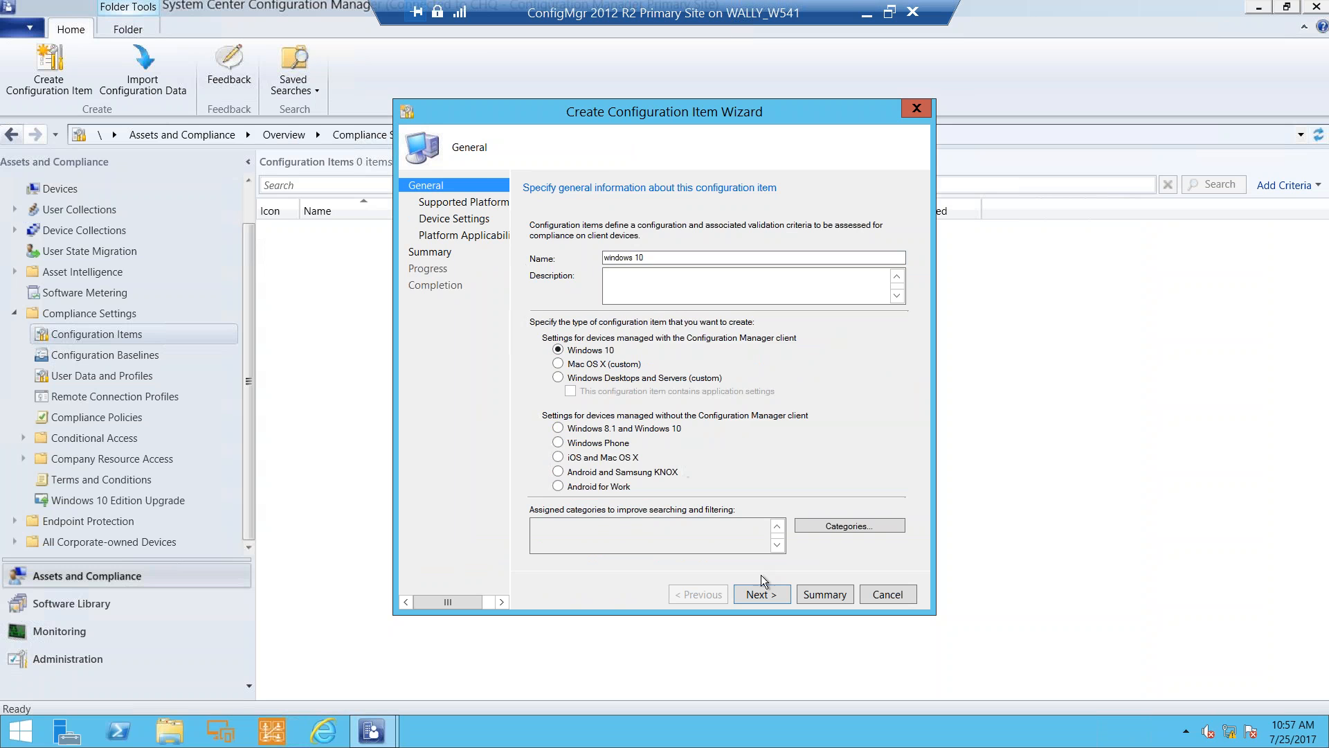
# Step: Keep all Windows 10 64-bit and 32-bit platforms supported and include every device setting group in the configuration item
pyautogui.click(778, 593)
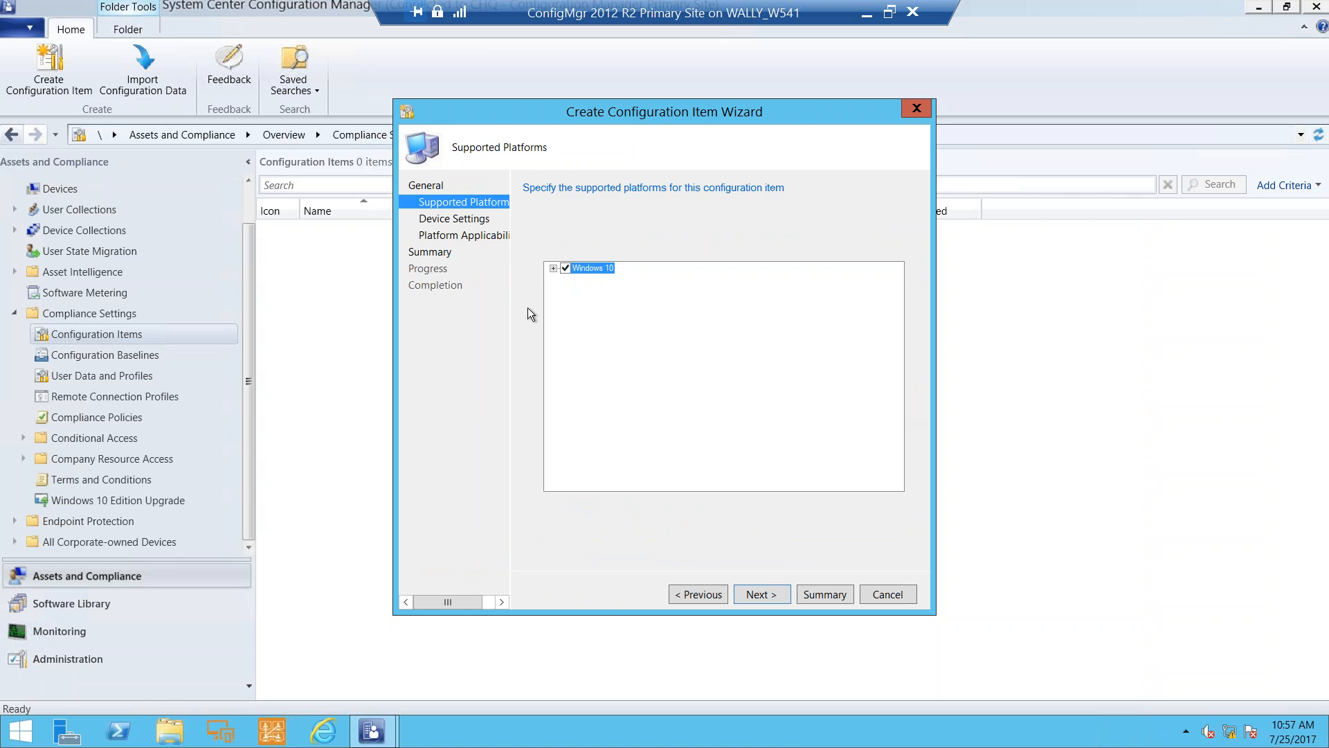
pyautogui.click(553, 269)
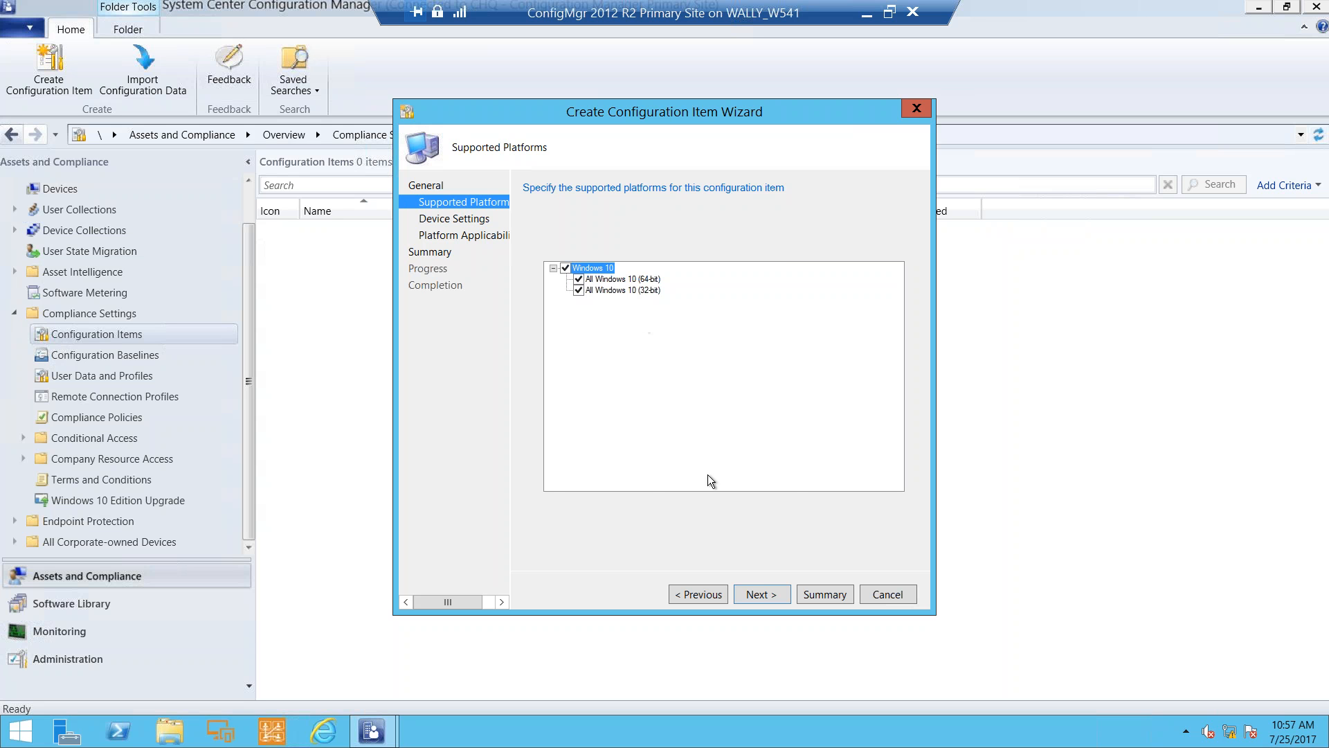
pyautogui.click(761, 593)
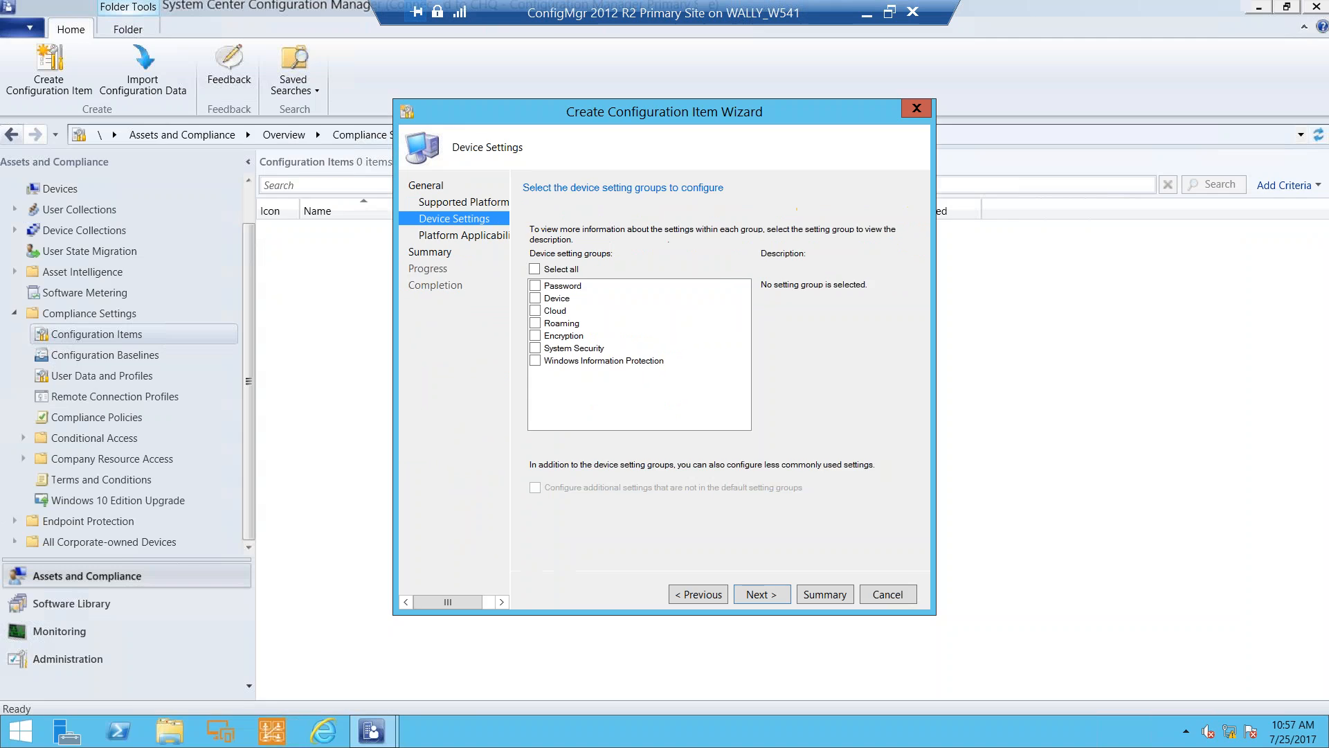
pyautogui.click(534, 269)
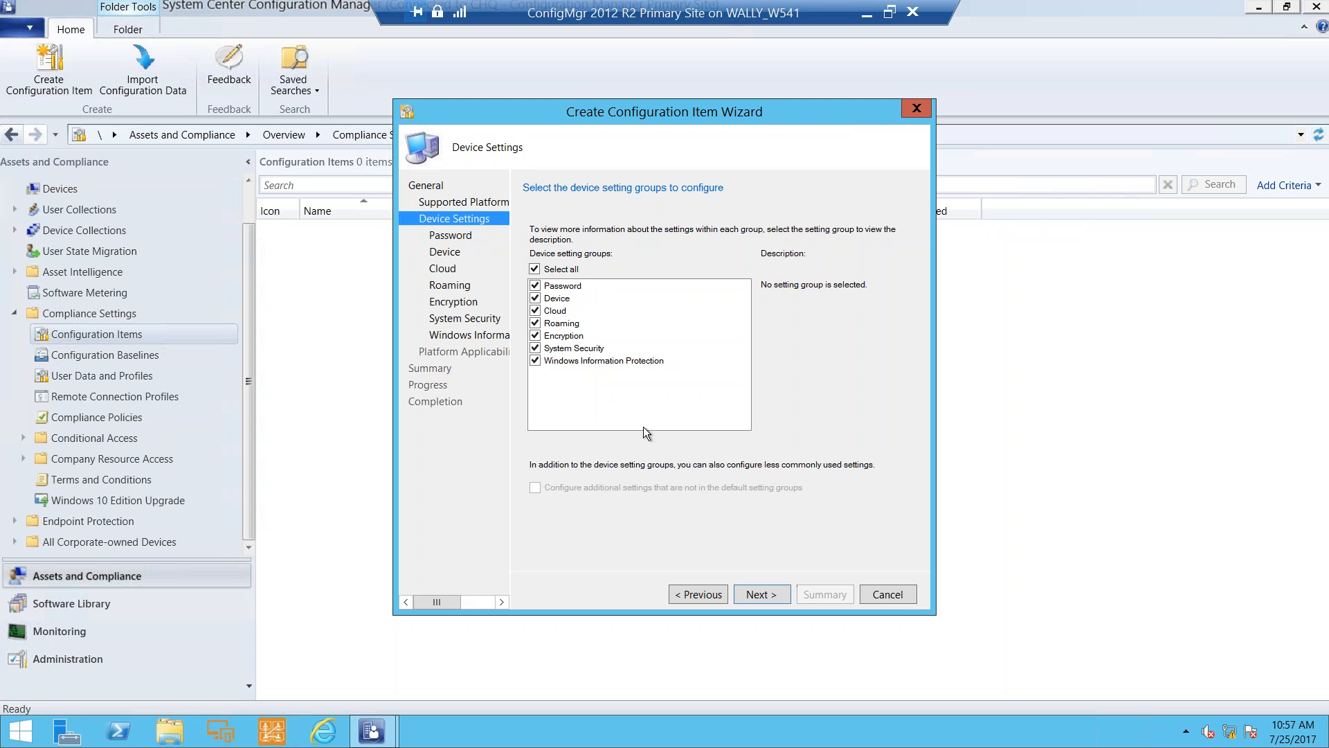
pyautogui.click(747, 595)
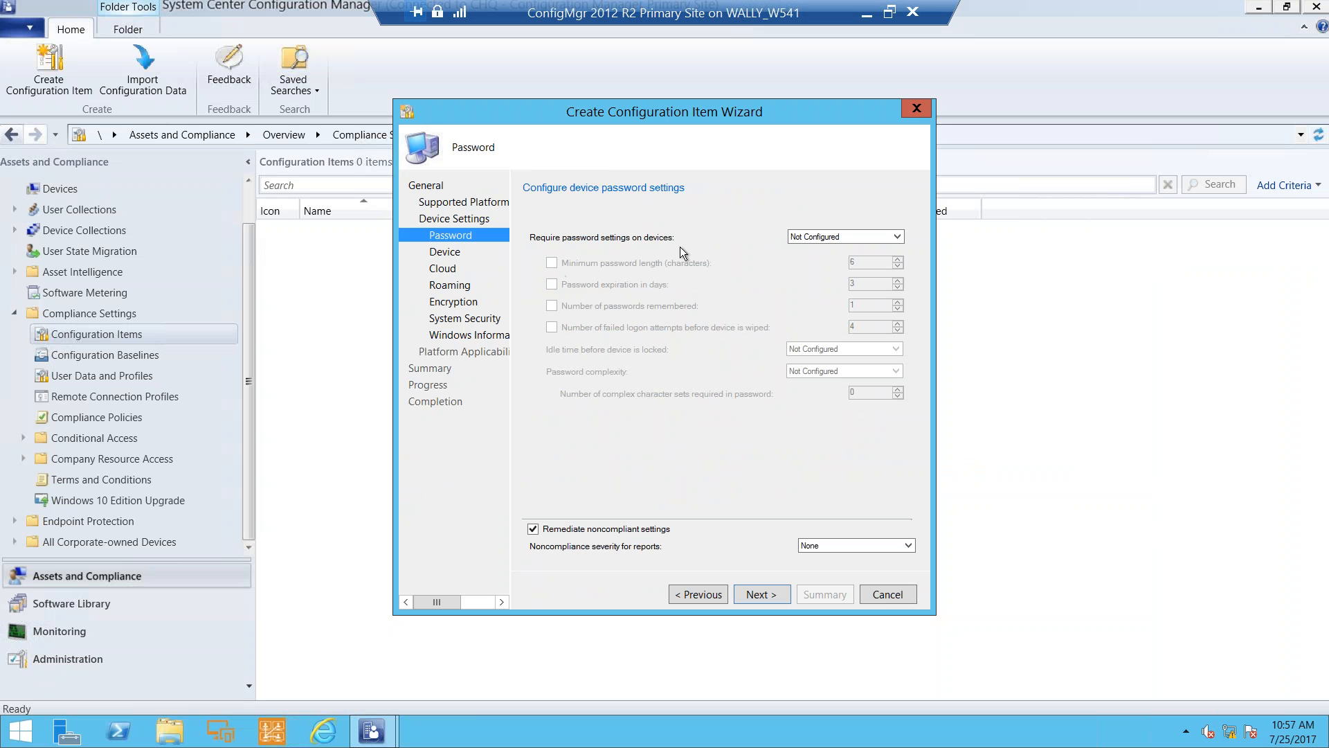
# Step: Set the configuration item's password settings on devices to Required, keeping remediation of noncompliant settings on
pyautogui.click(990, 266)
pyautogui.click(803, 258)
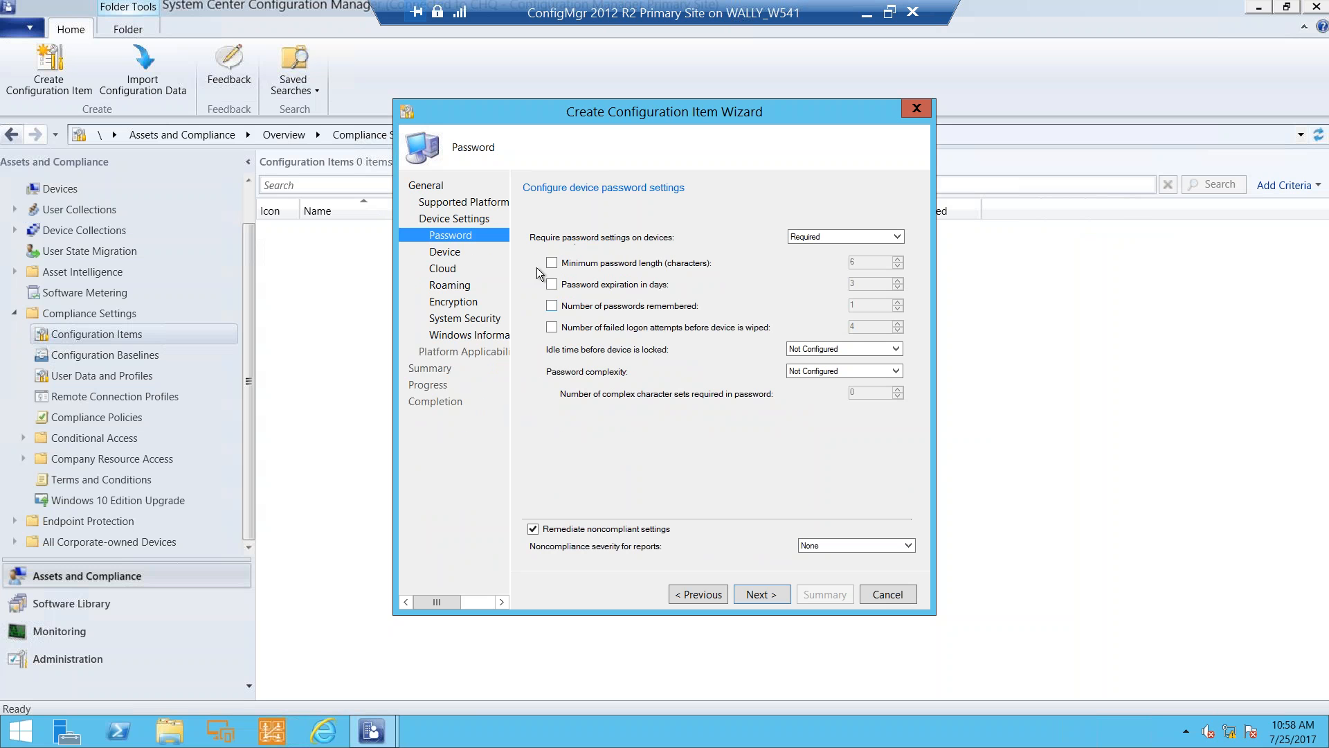
pyautogui.click(753, 594)
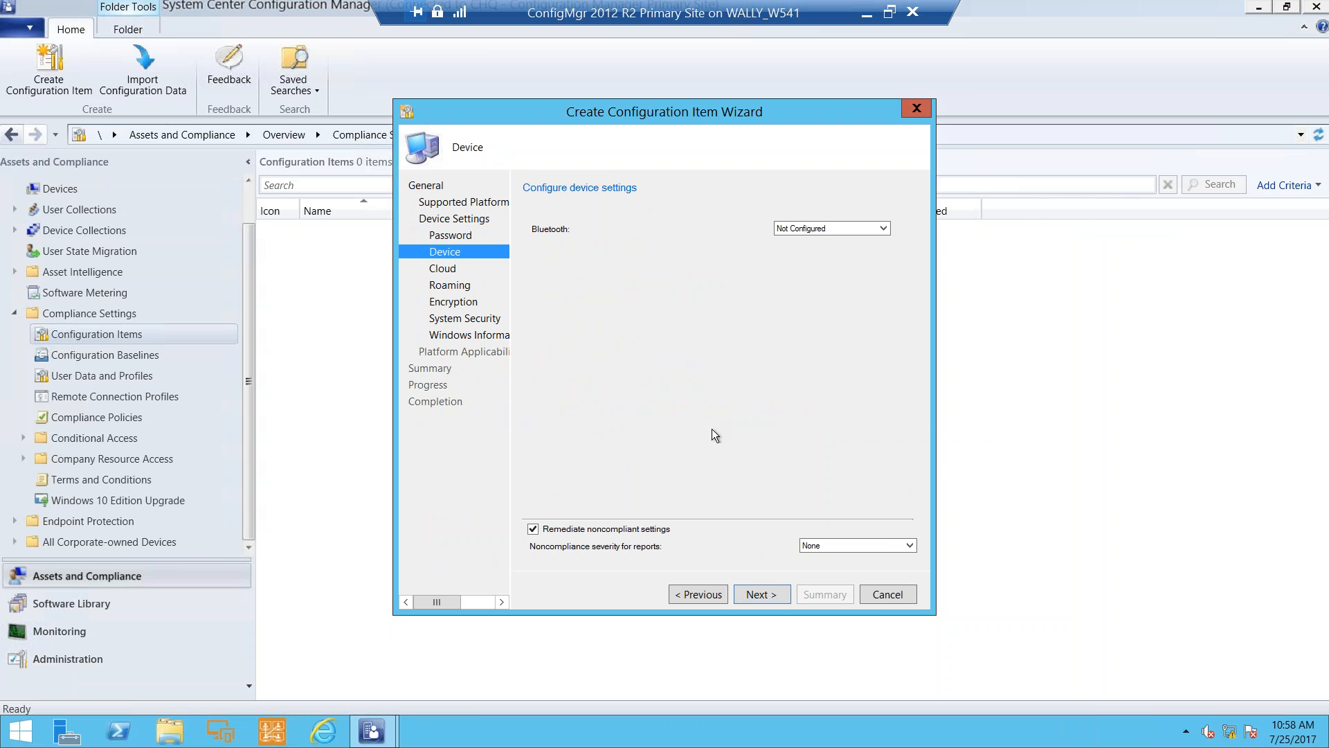
# Step: Leave the Bluetooth, cloud synchronization and data roaming settings as Not Configured and proceed to the Encryption settings
pyautogui.click(789, 230)
pyautogui.click(790, 231)
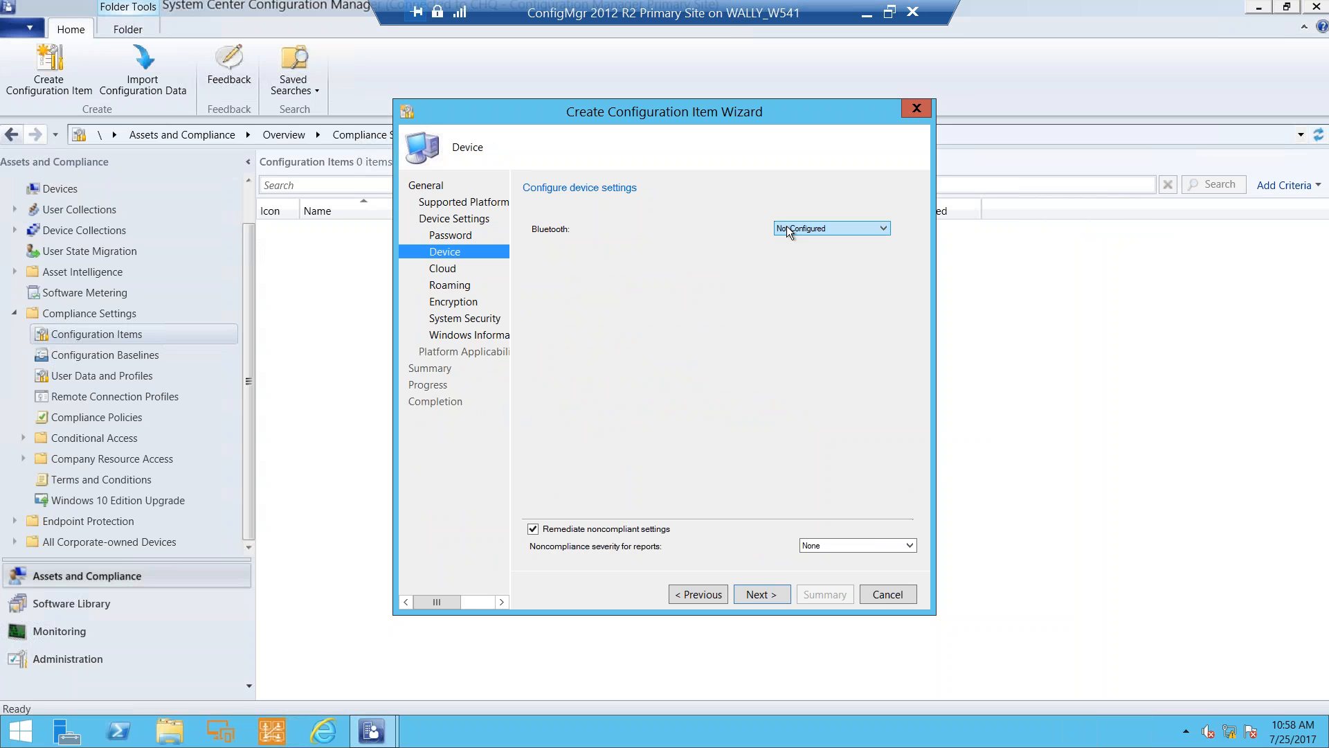
pyautogui.click(753, 593)
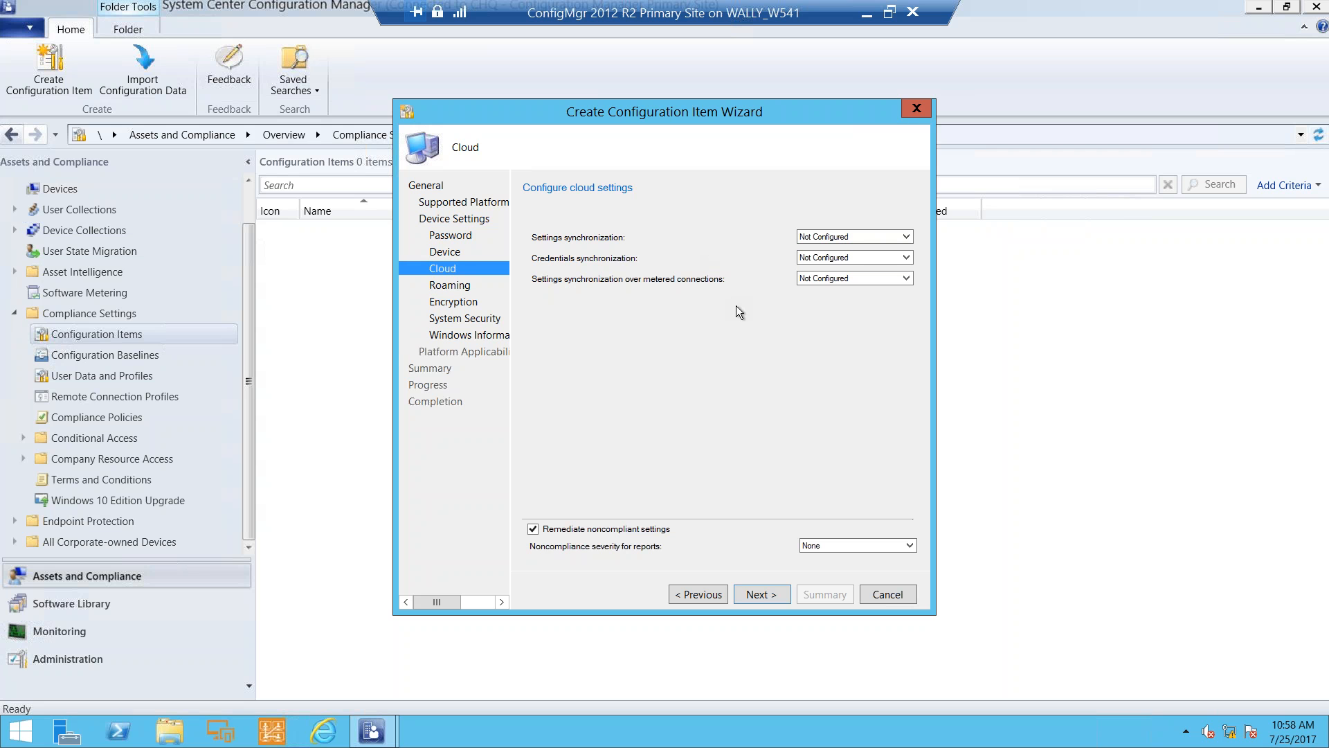
pyautogui.click(764, 598)
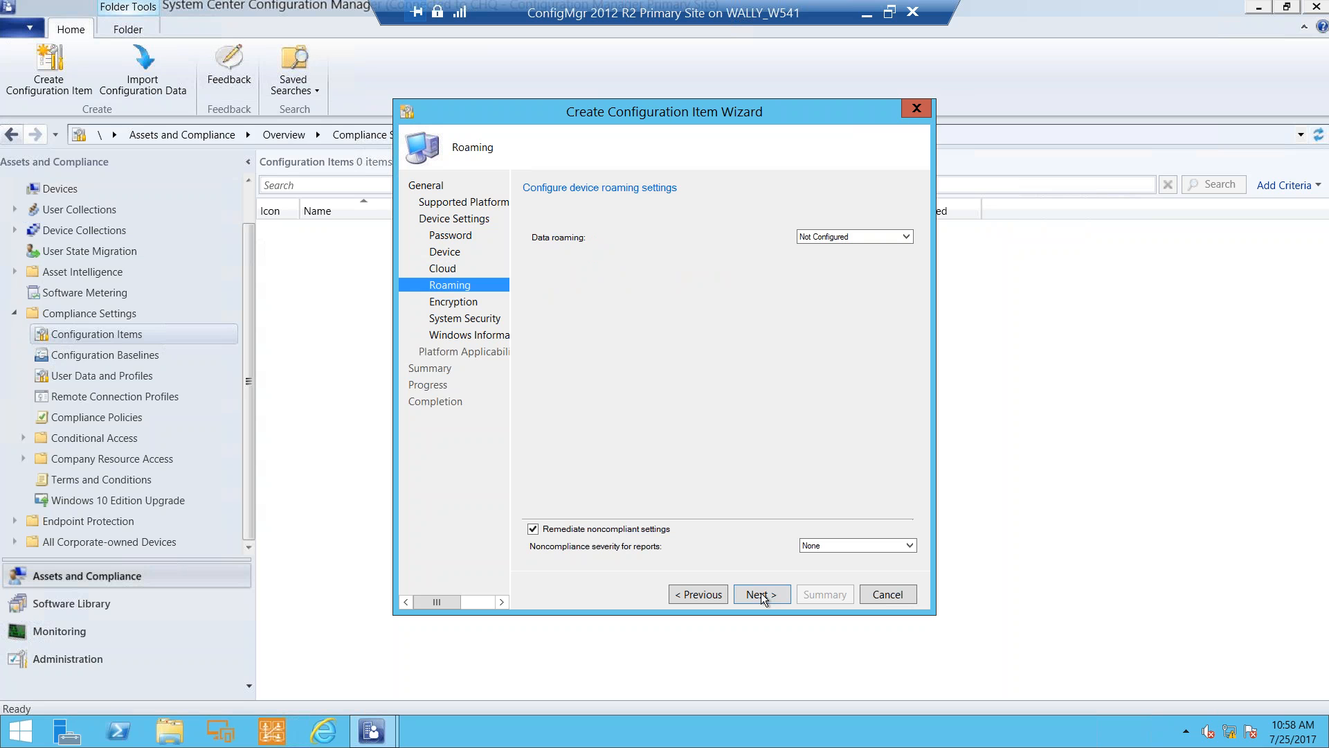
pyautogui.click(763, 596)
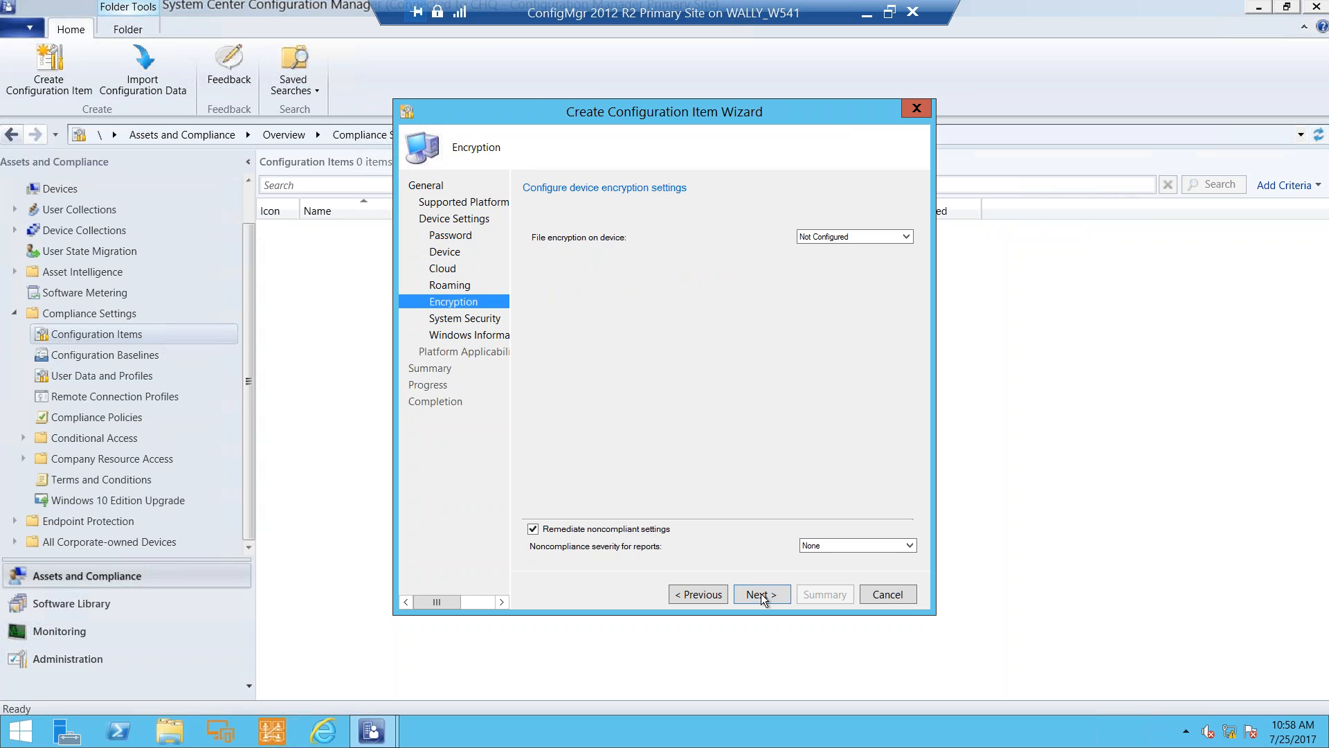
# Step: Review the Encryption and System Security settings, including the network firewall options, and proceed to Windows Information Protection without configuring anything
pyautogui.click(763, 597)
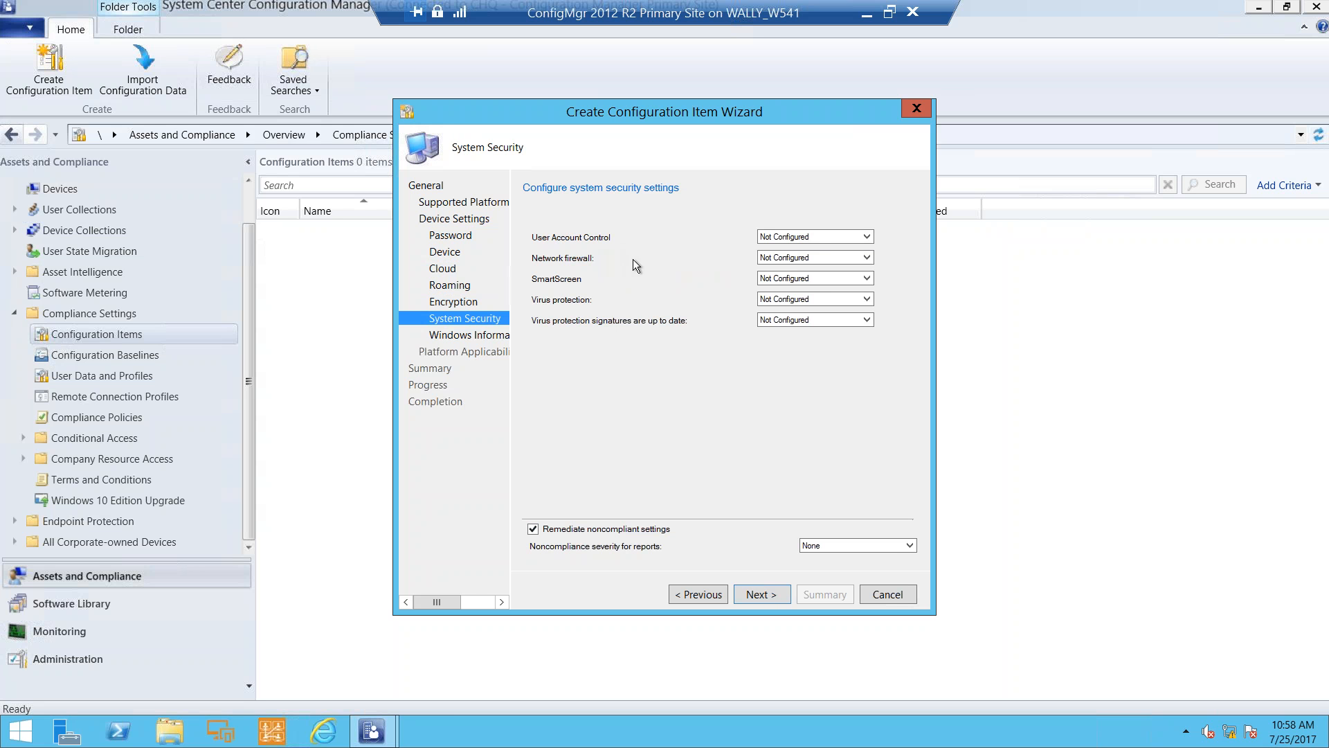
pyautogui.click(766, 257)
pyautogui.click(766, 257)
pyautogui.click(762, 594)
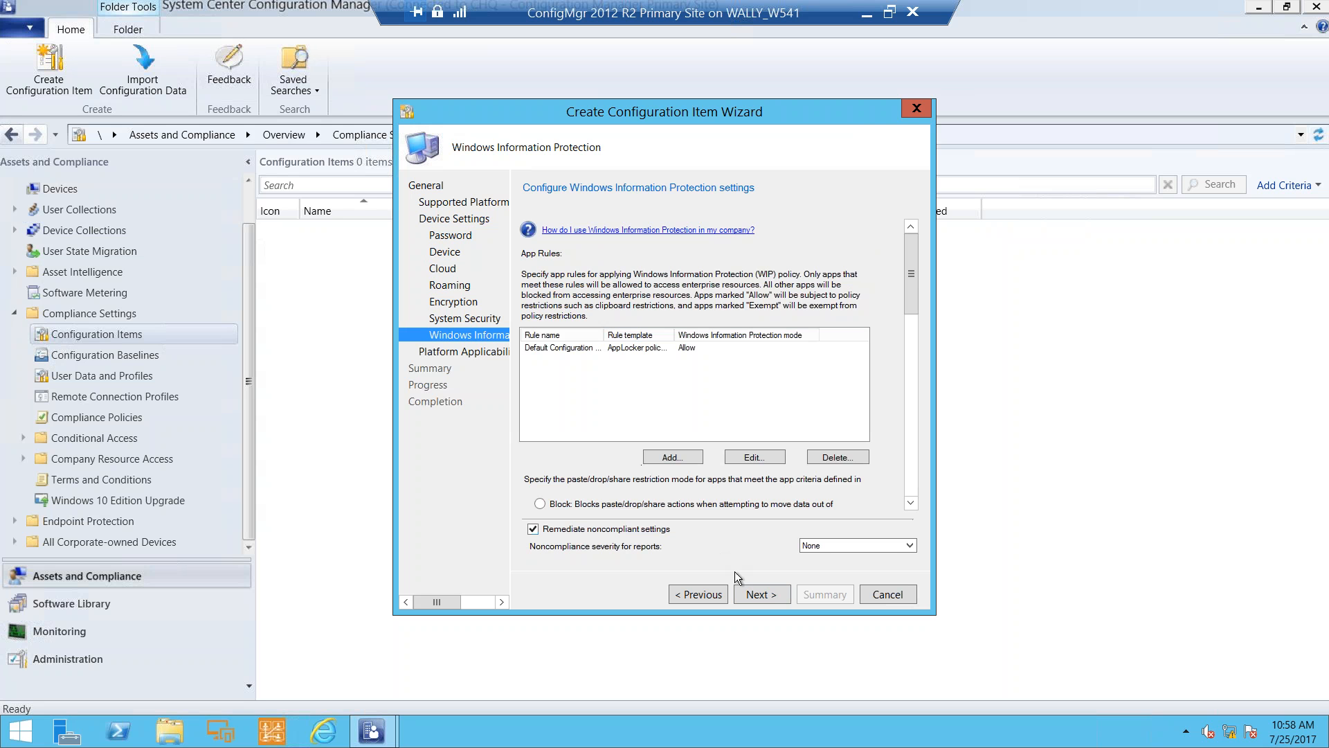
# Step: Try to proceed past the Windows Information Protection settings, check its required fields, and discard the unfinished configuration item
pyautogui.click(761, 594)
pyautogui.click(810, 436)
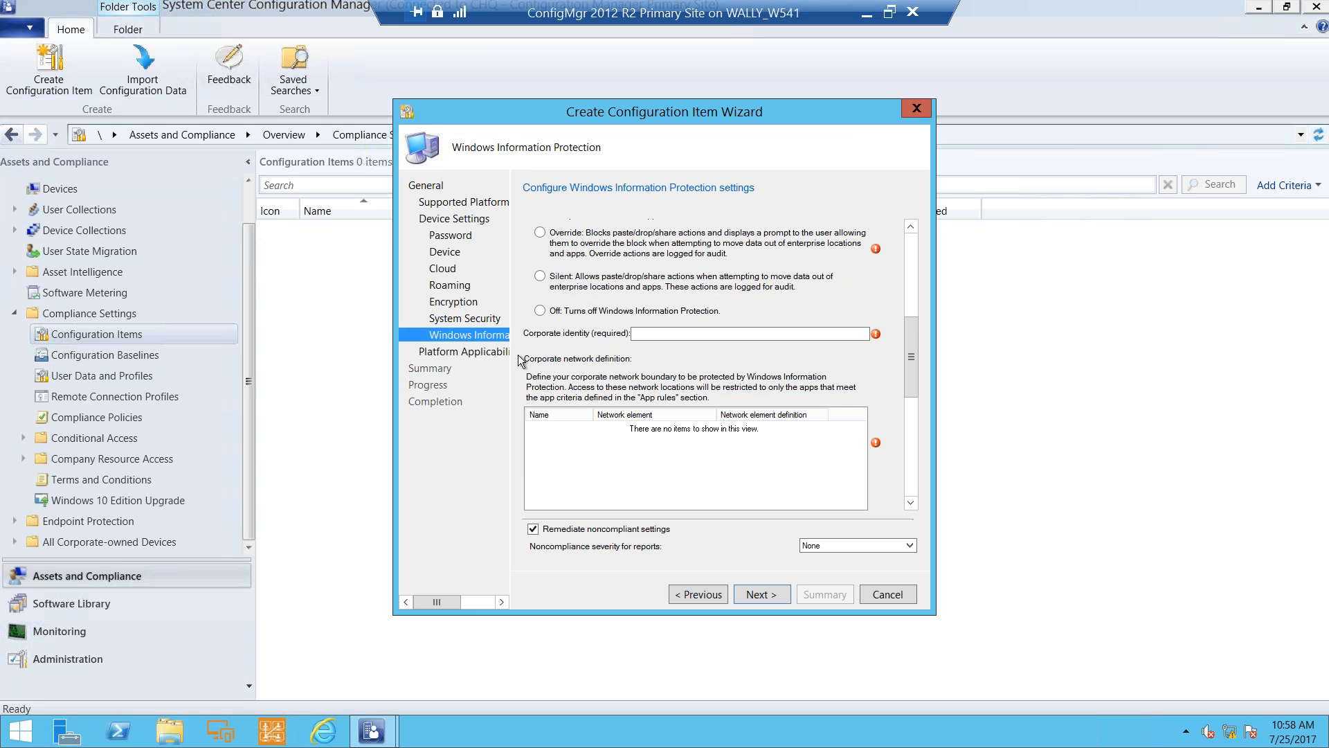
pyautogui.click(881, 593)
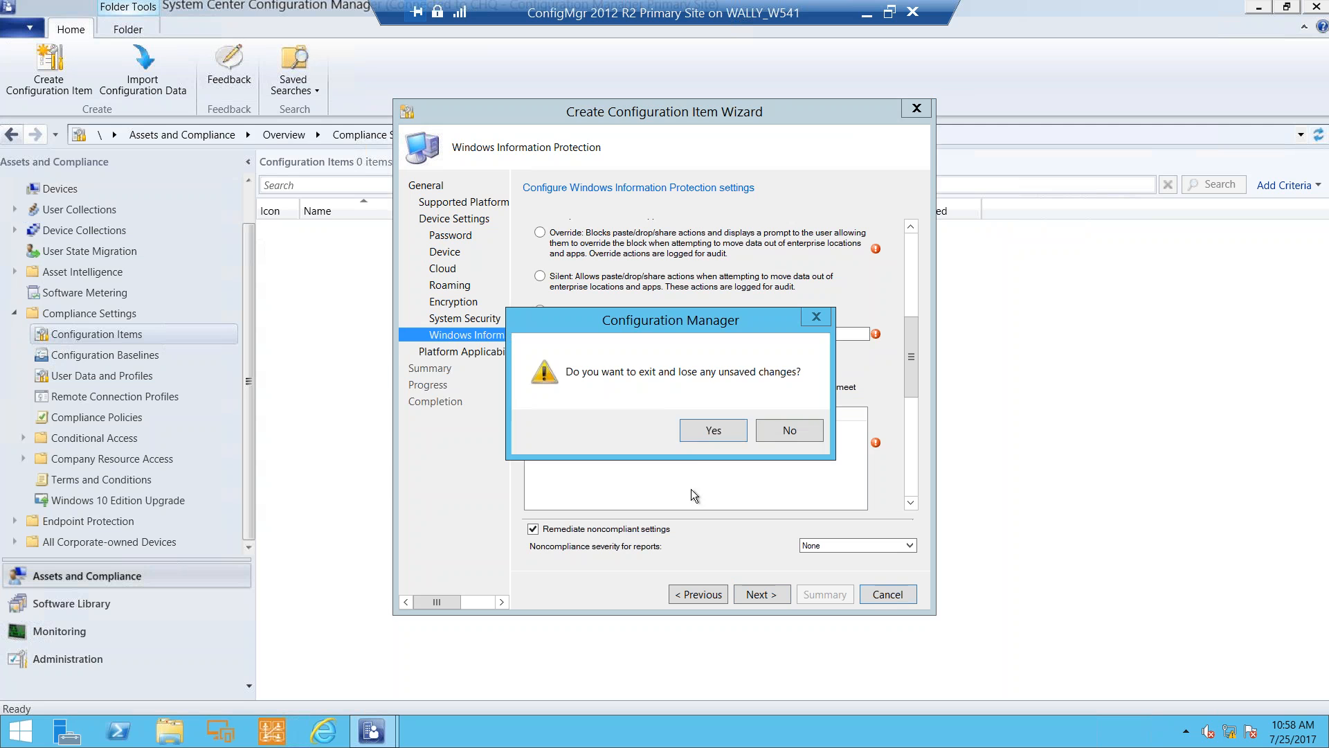
pyautogui.click(704, 434)
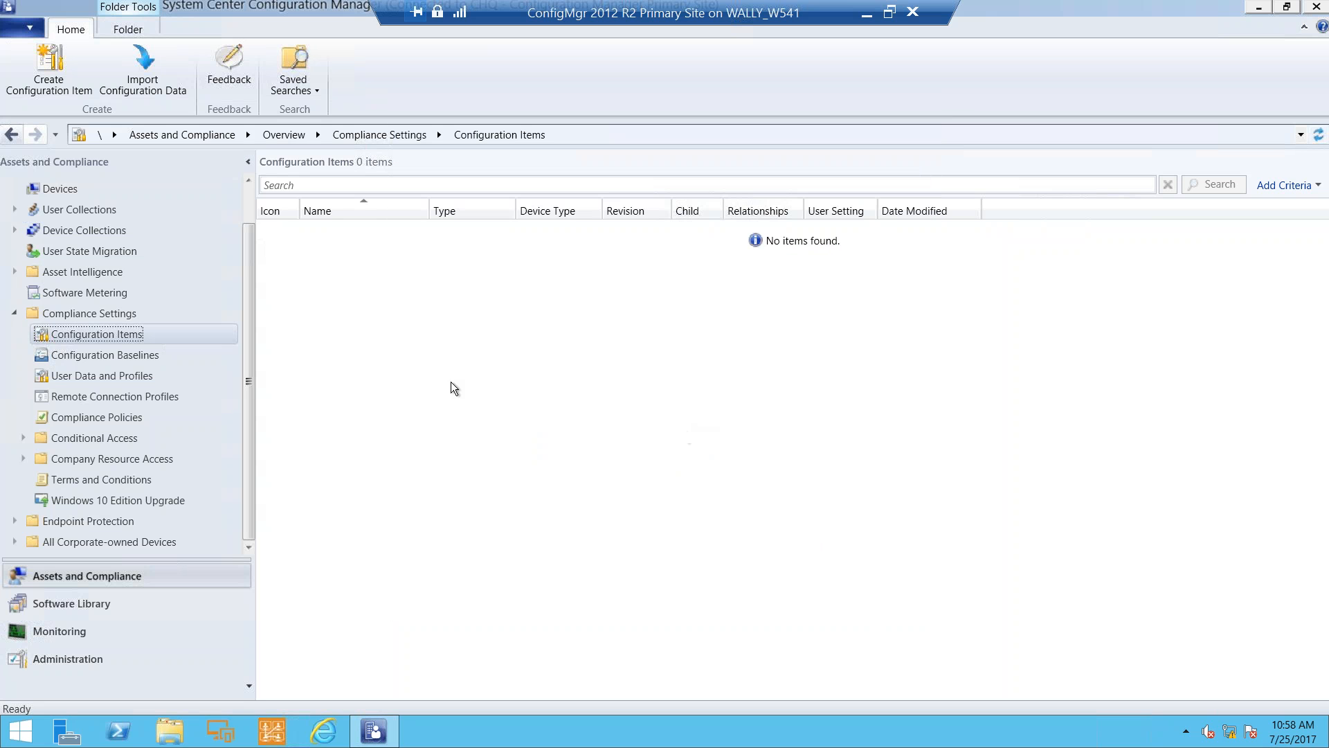
# Step: Start a configuration item named "t" of type Windows 8.1 and Windows 10 for devices managed without the client, and proceed to Supported Platforms
pyautogui.click(39, 61)
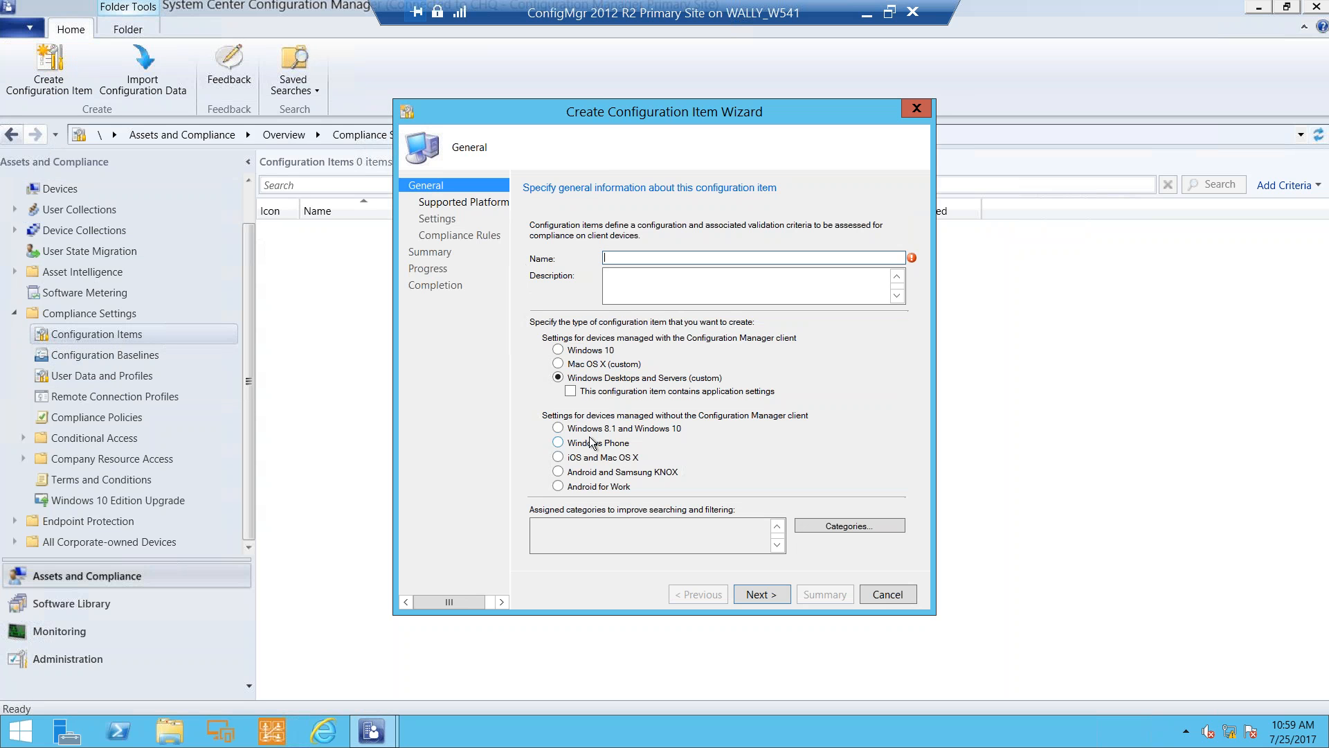
pyautogui.click(588, 429)
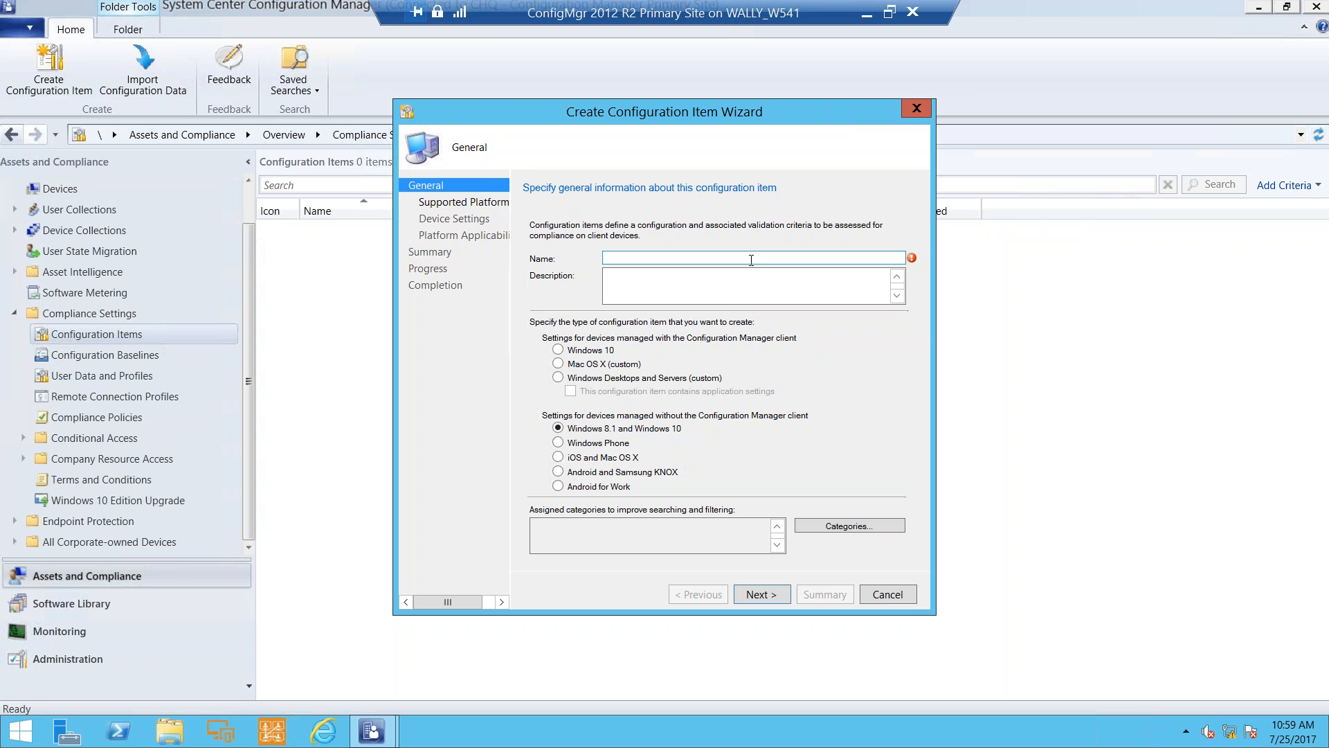
pyautogui.click(750, 258)
pyautogui.write('t')
pyautogui.press('Tab')
pyautogui.press('Tab')
pyautogui.press('Down')
pyautogui.press('Down')
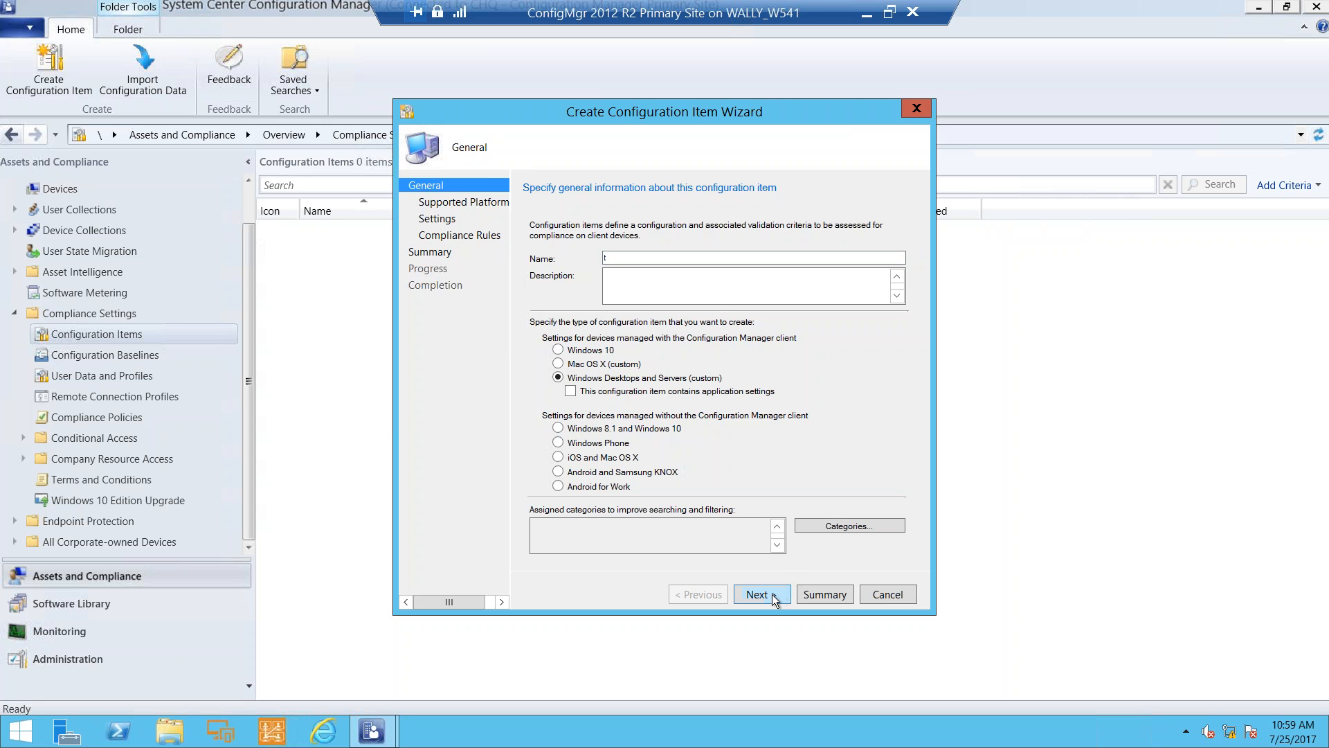
pyautogui.click(592, 429)
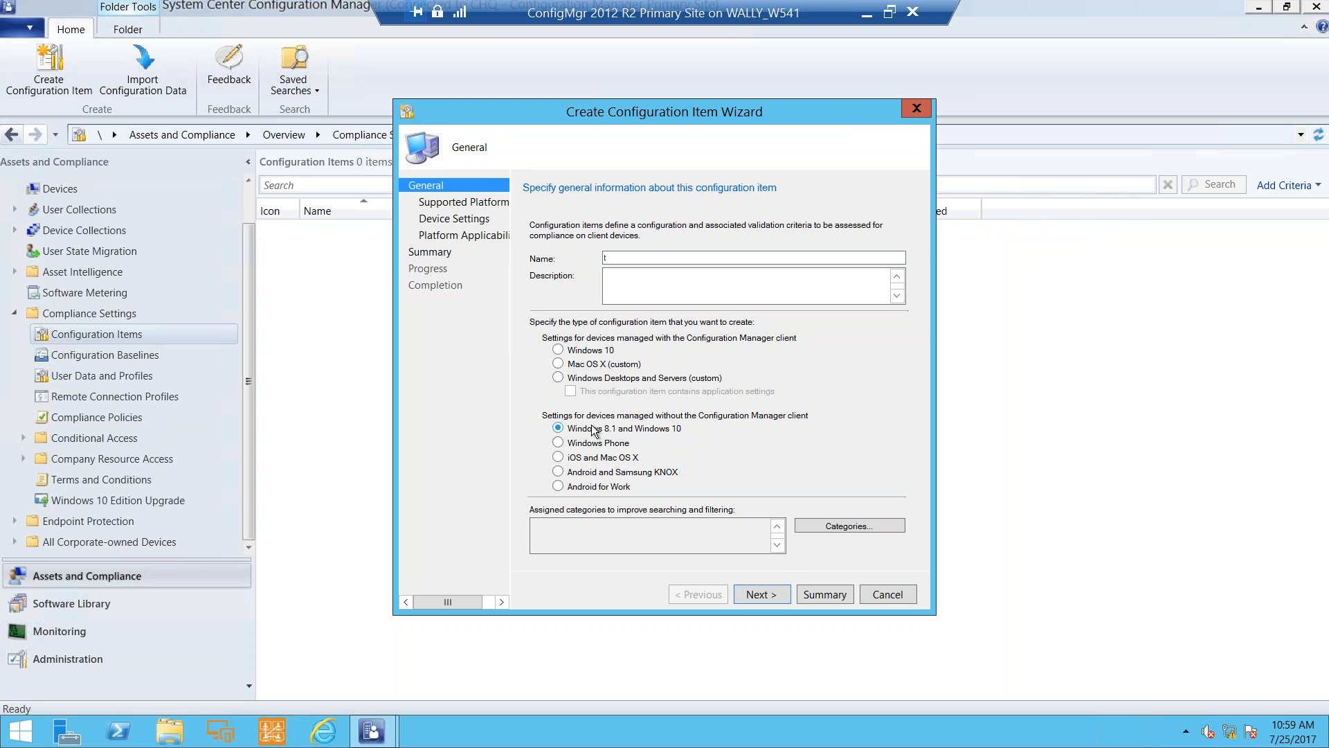
pyautogui.click(752, 595)
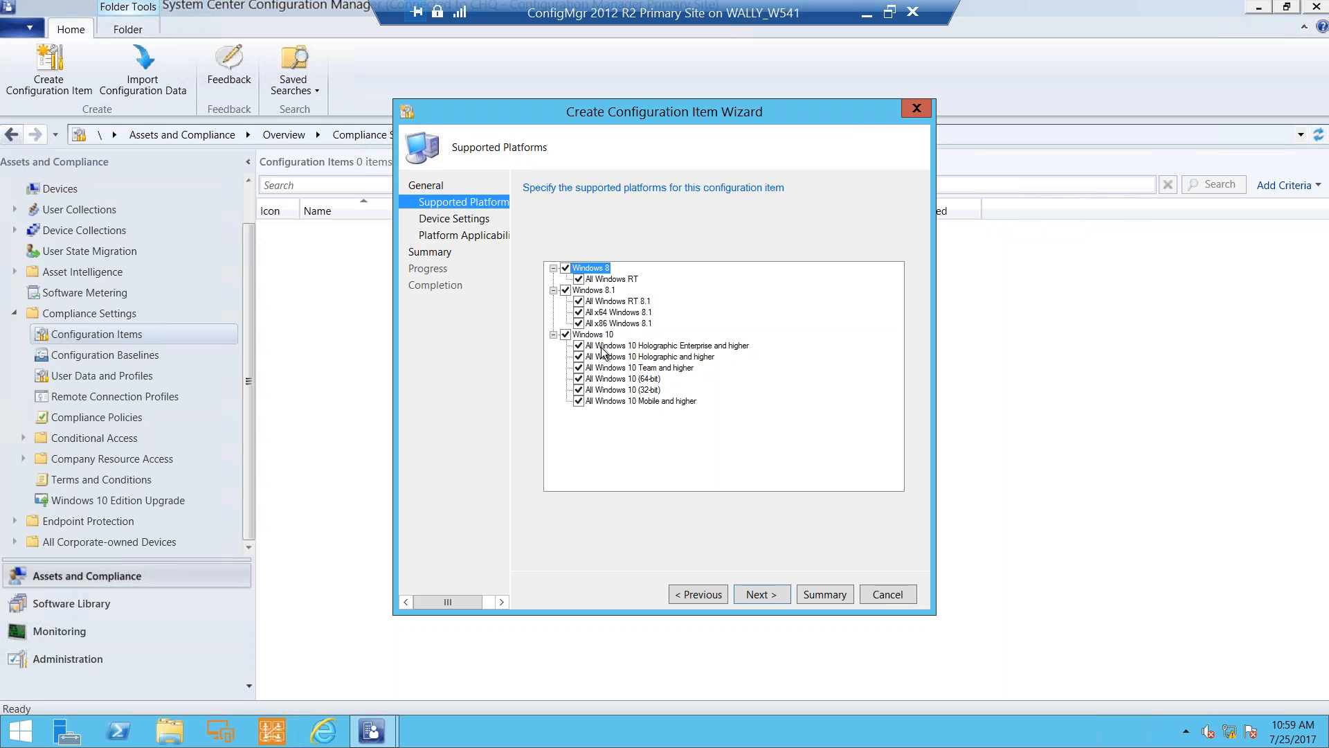
# Step: Discard the Windows 8.1 and Windows 10 configuration item without saving it
pyautogui.hotkey('ctrl', '1')
pyautogui.click(887, 594)
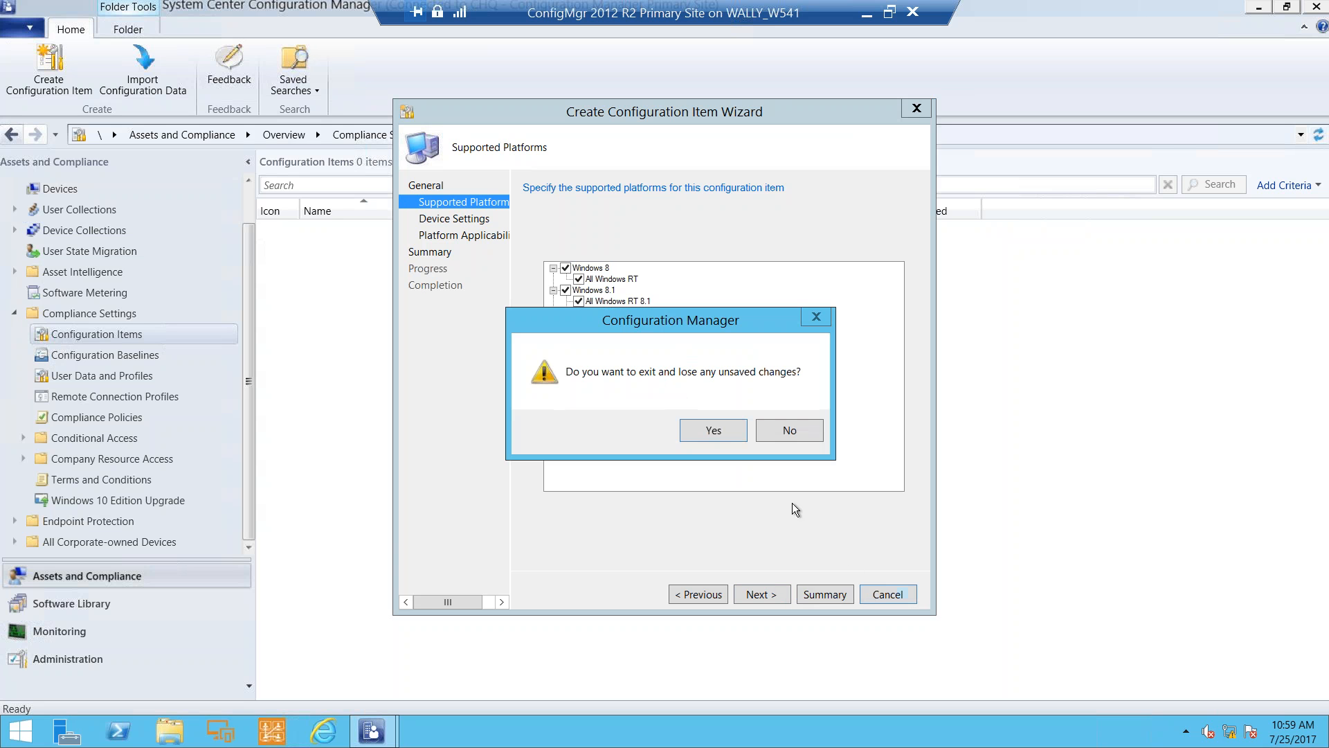
pyautogui.click(720, 431)
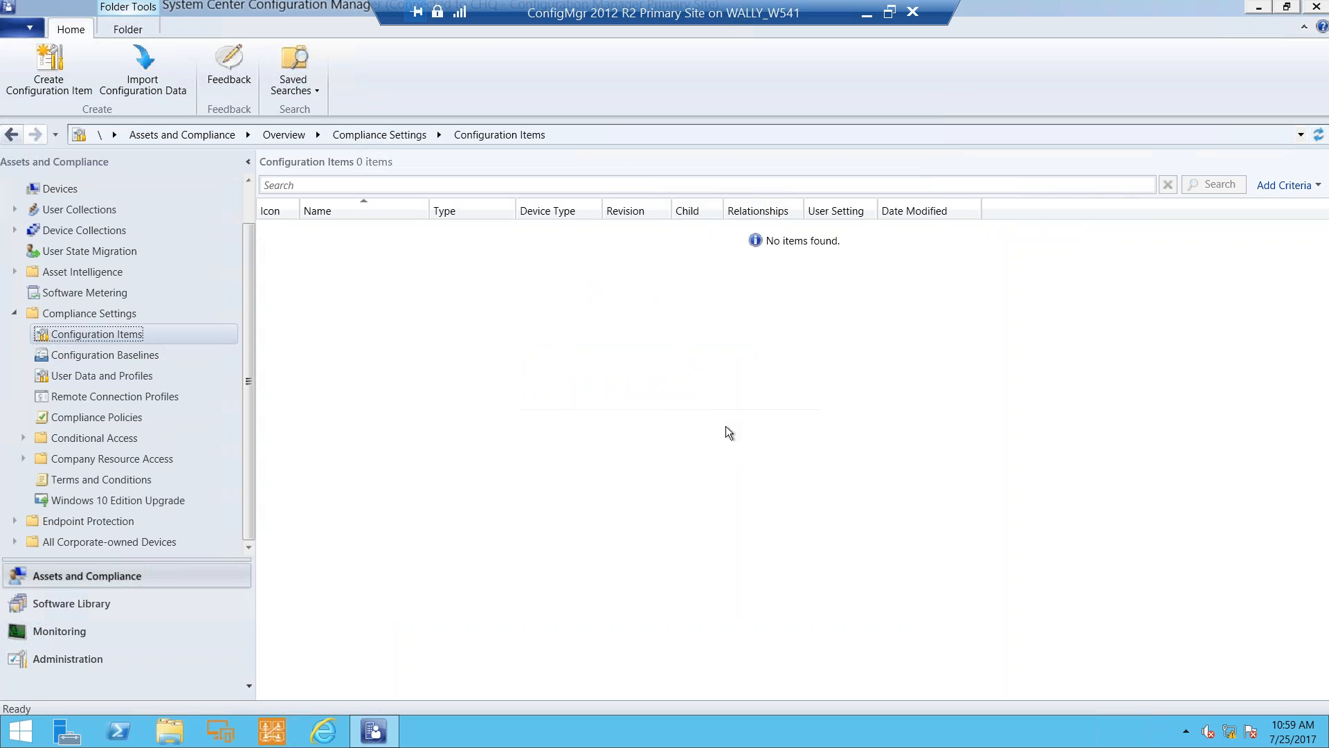